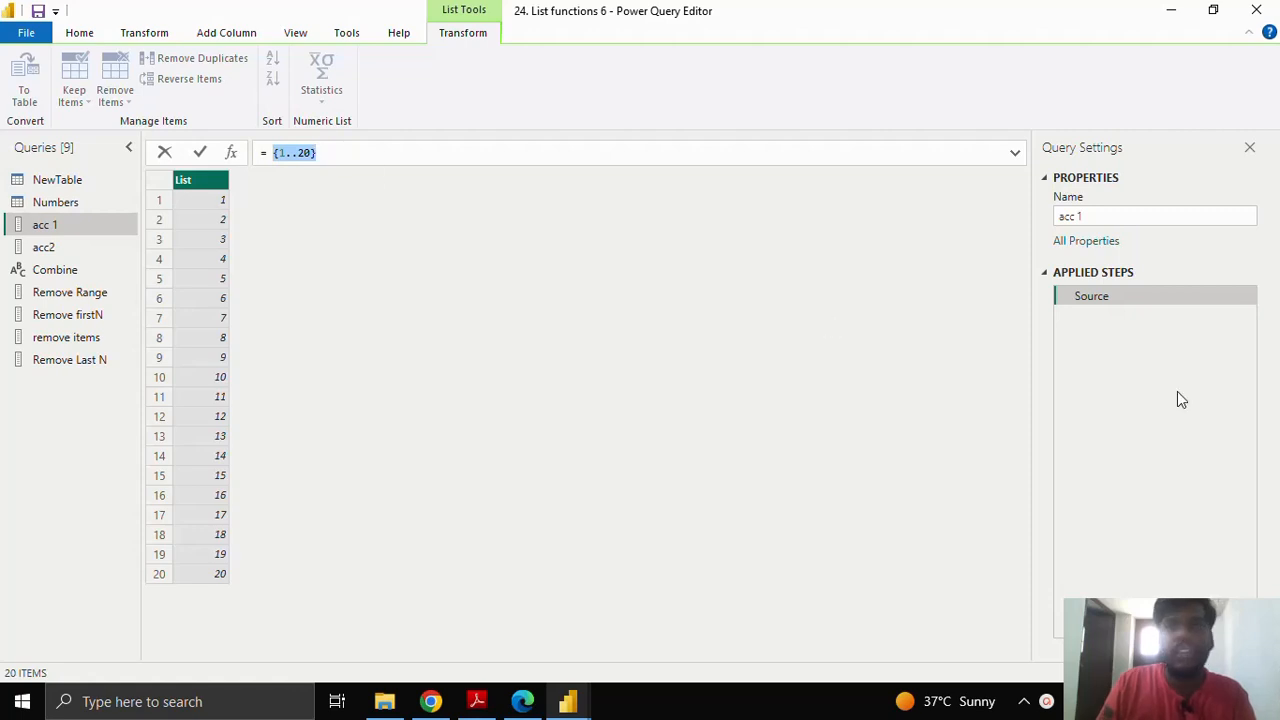
Step: Add a Custom1 step to acc 1 and replace Source with List.Accumulate in its formula
click(234, 156)
click(232, 155)
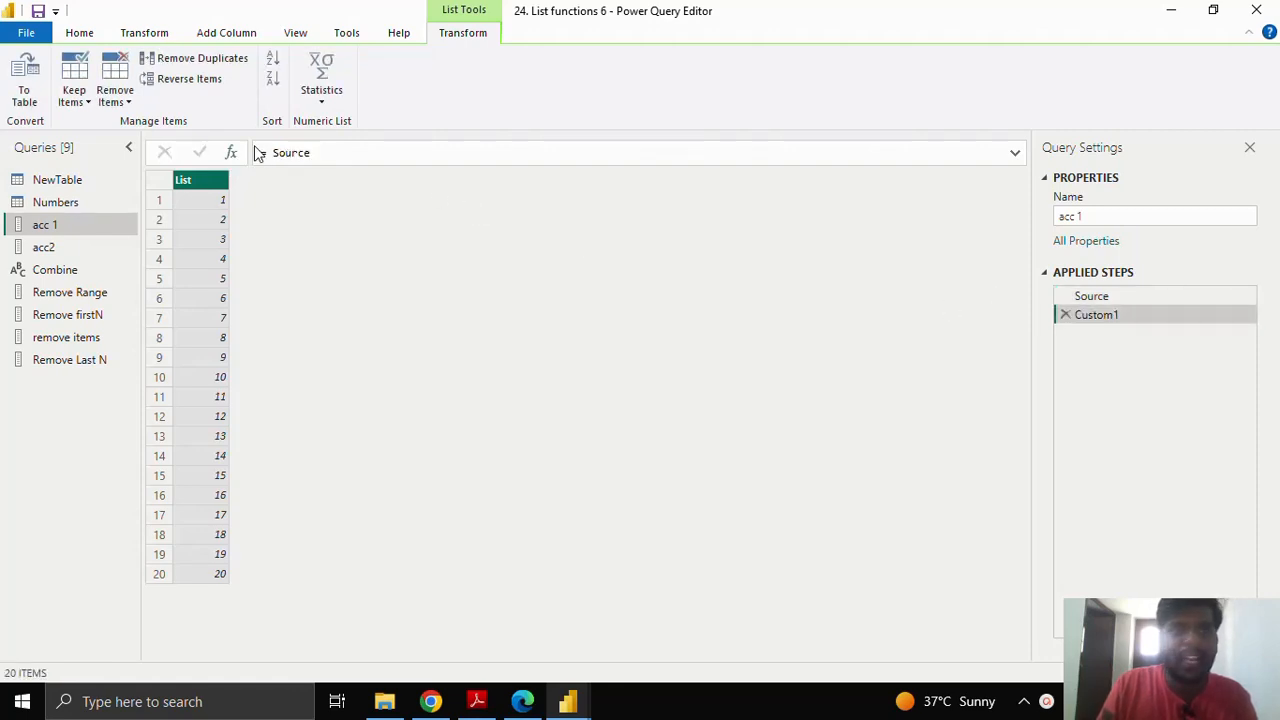
drag(277, 152, 320, 150)
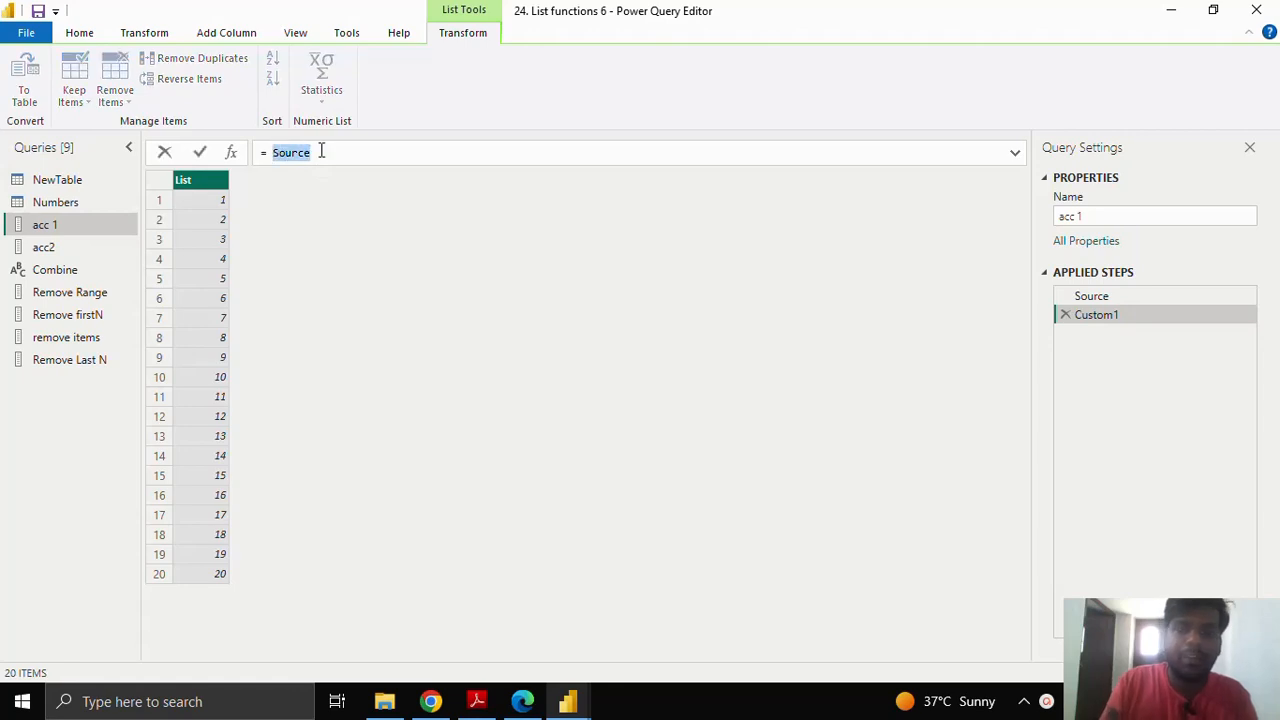
text(List.)
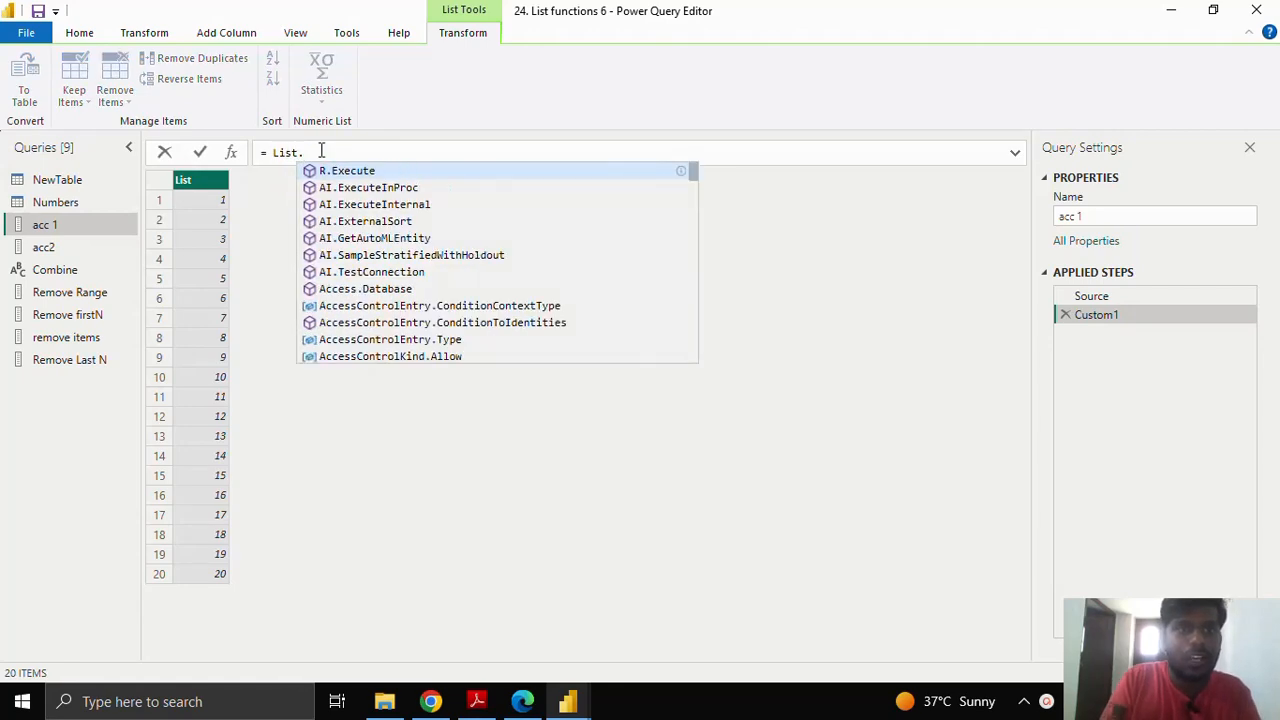
text(A)
key(Tab)
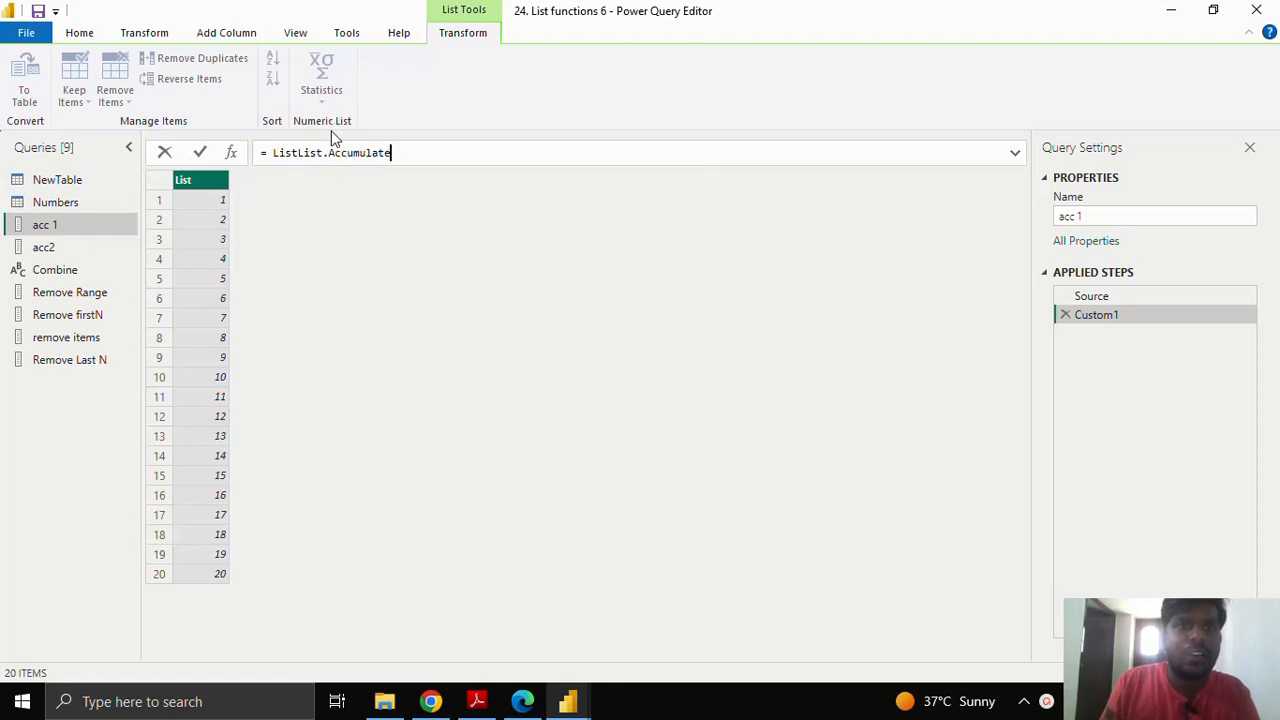
key(Left)
key(Left)
key(Left)
key(Left)
key(Left)
key(Left)
key(Left)
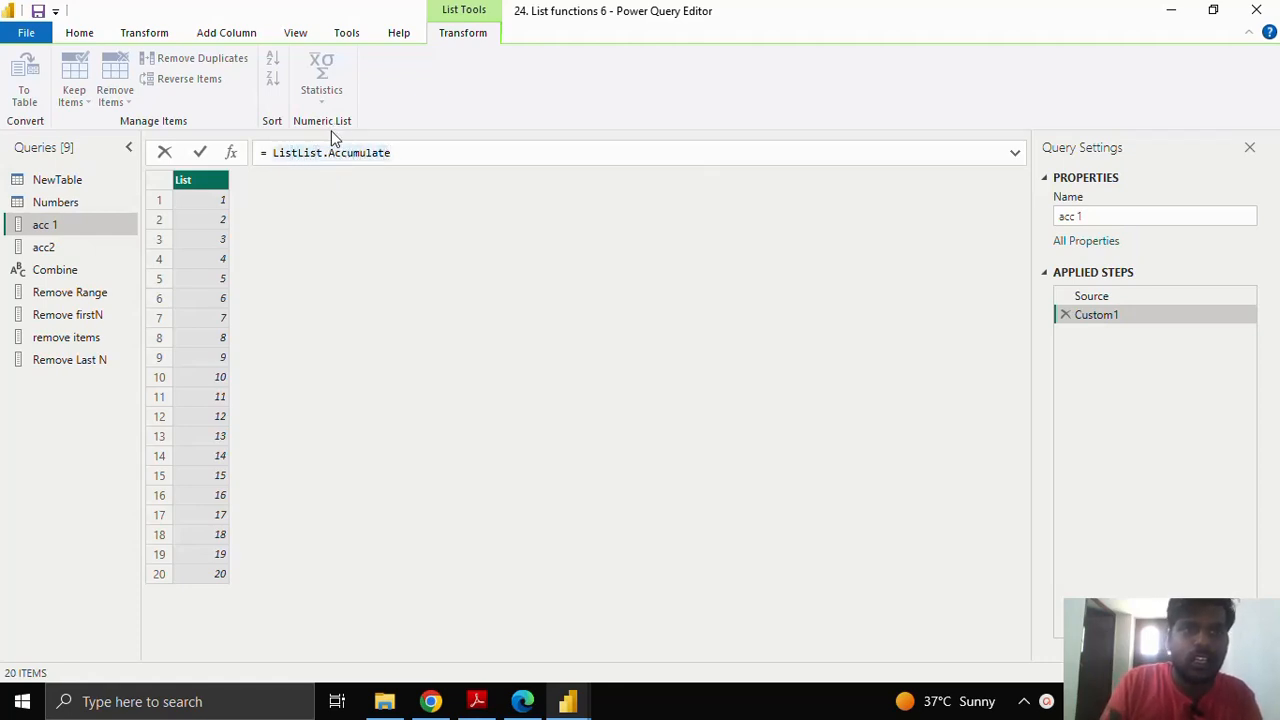
key(BackSpace)
key(BackSpace)
key(BackSpace)
key(BackSpace)
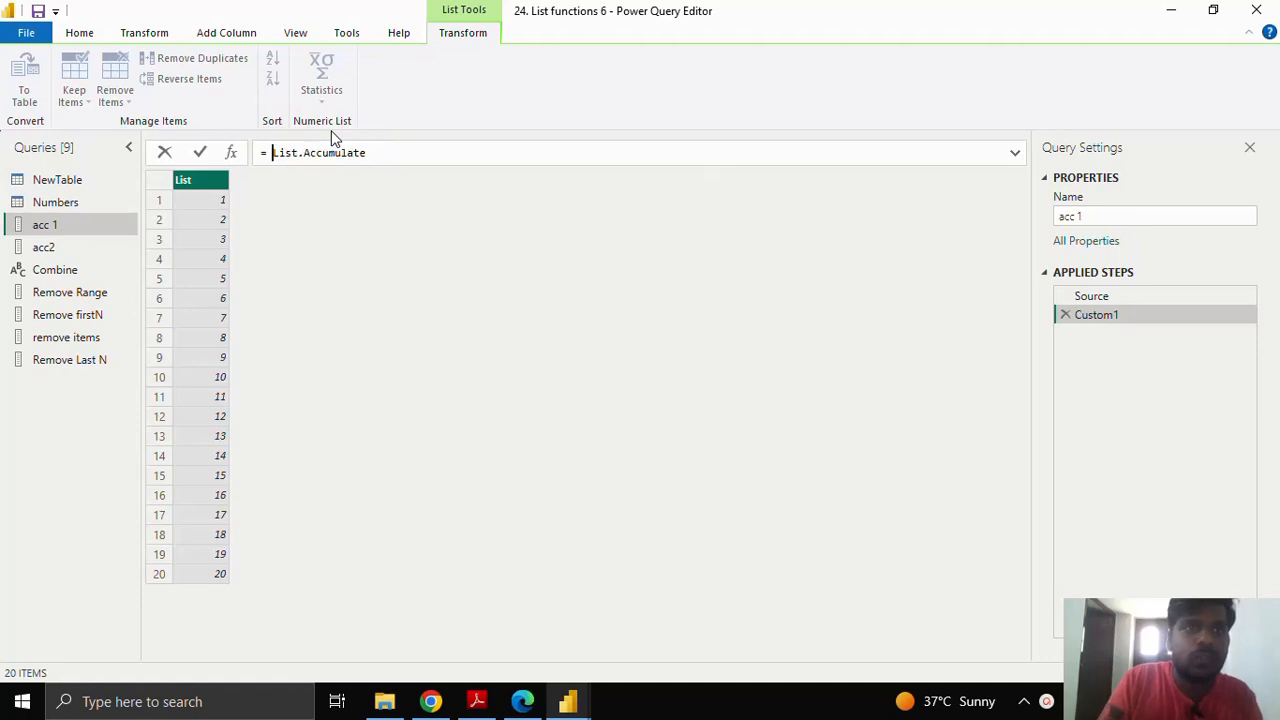
key(Return)
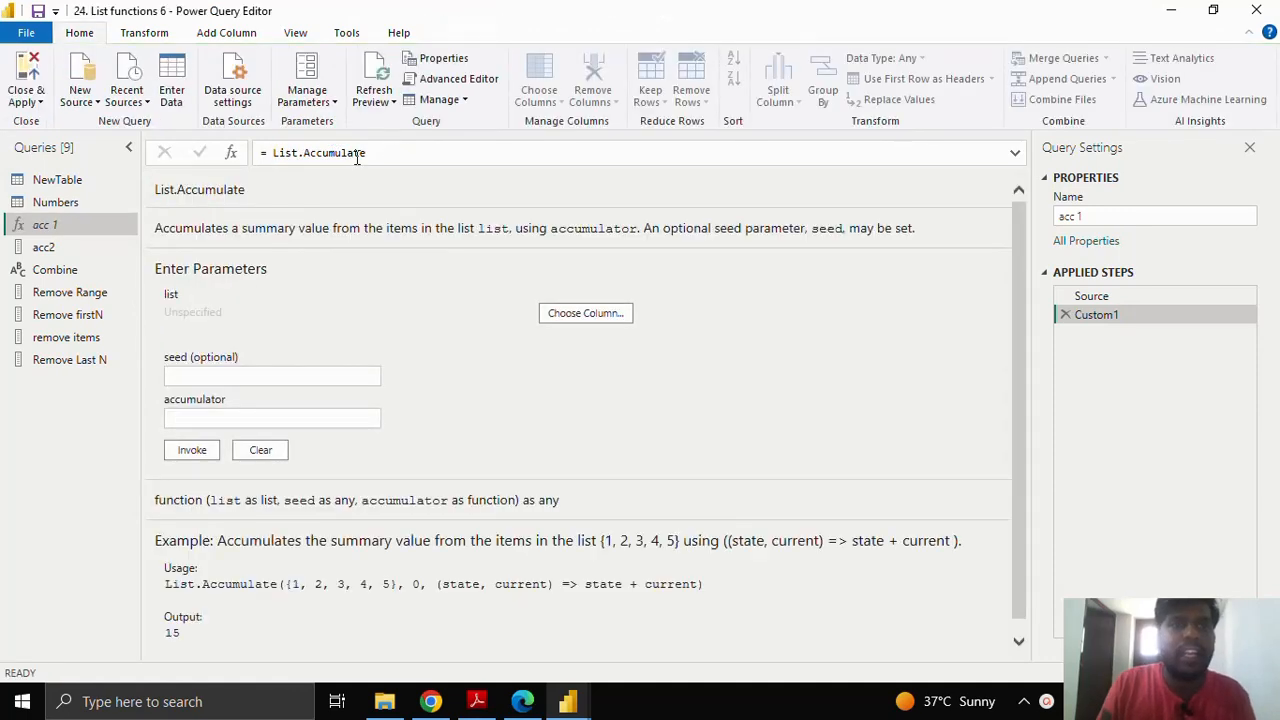
scroll(455, 420, down, 1)
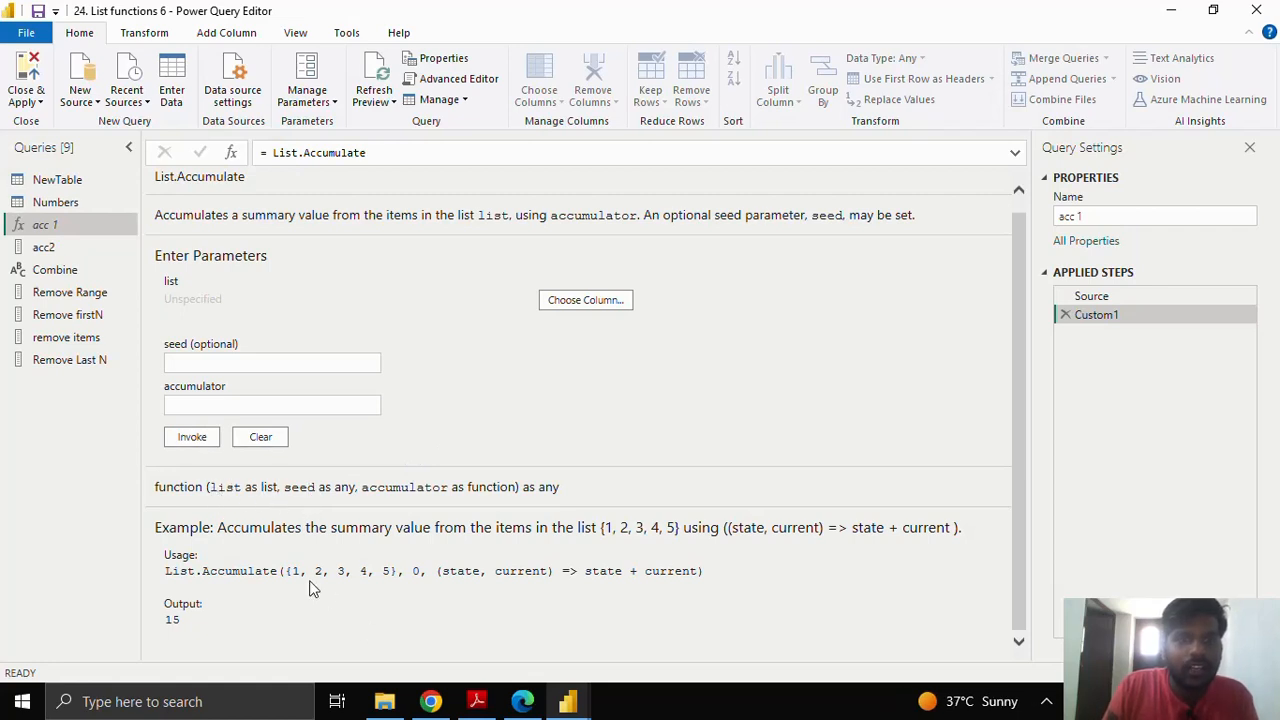
double_click(419, 573)
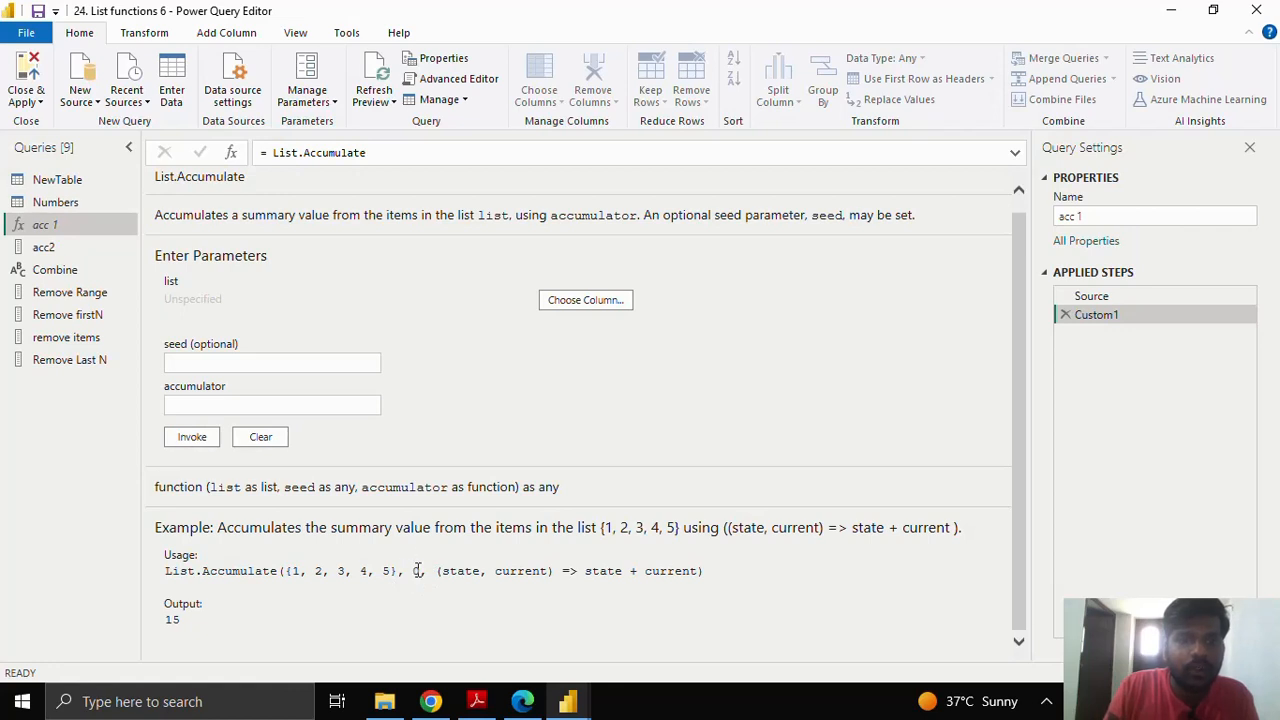
double_click(419, 572)
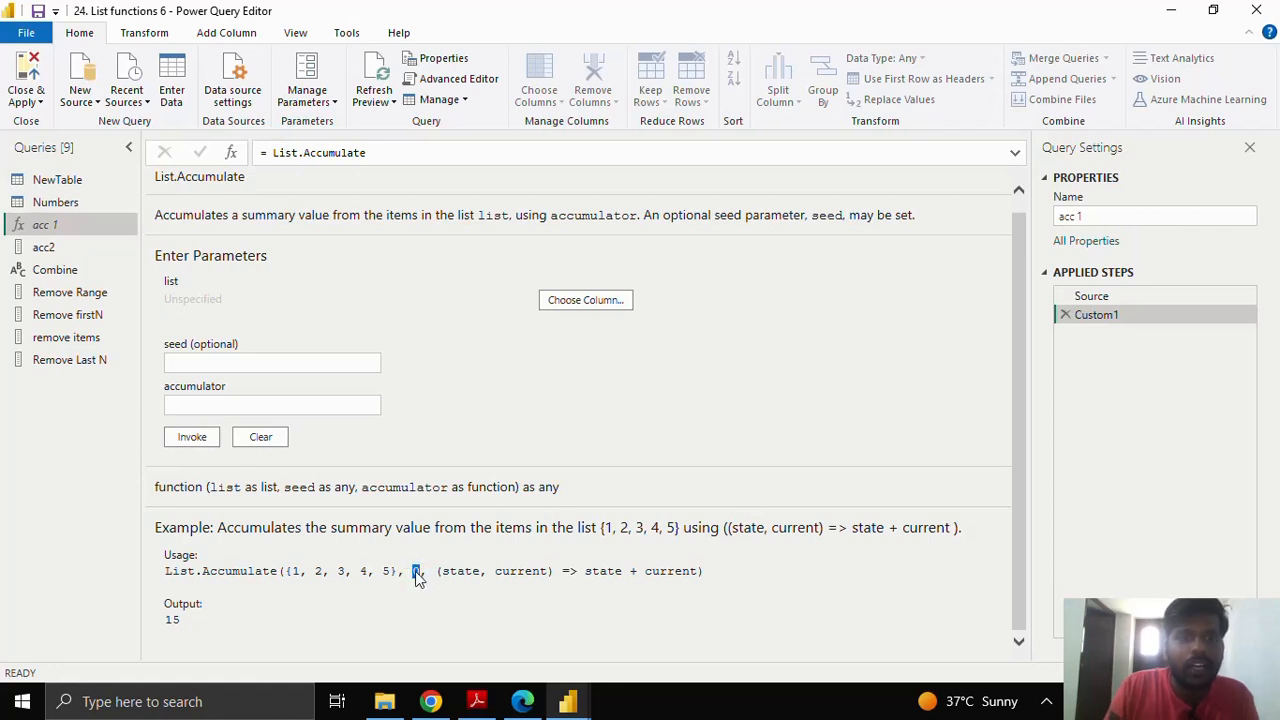
click(445, 571)
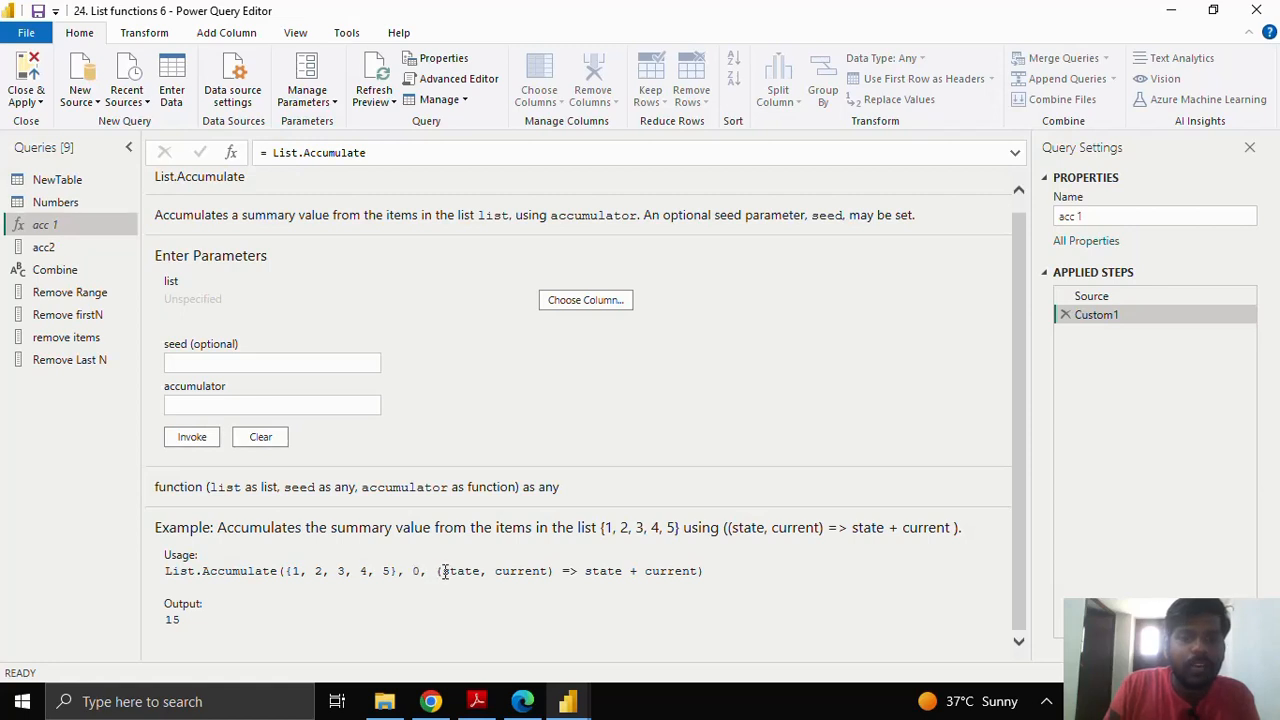
drag(445, 571, 681, 582)
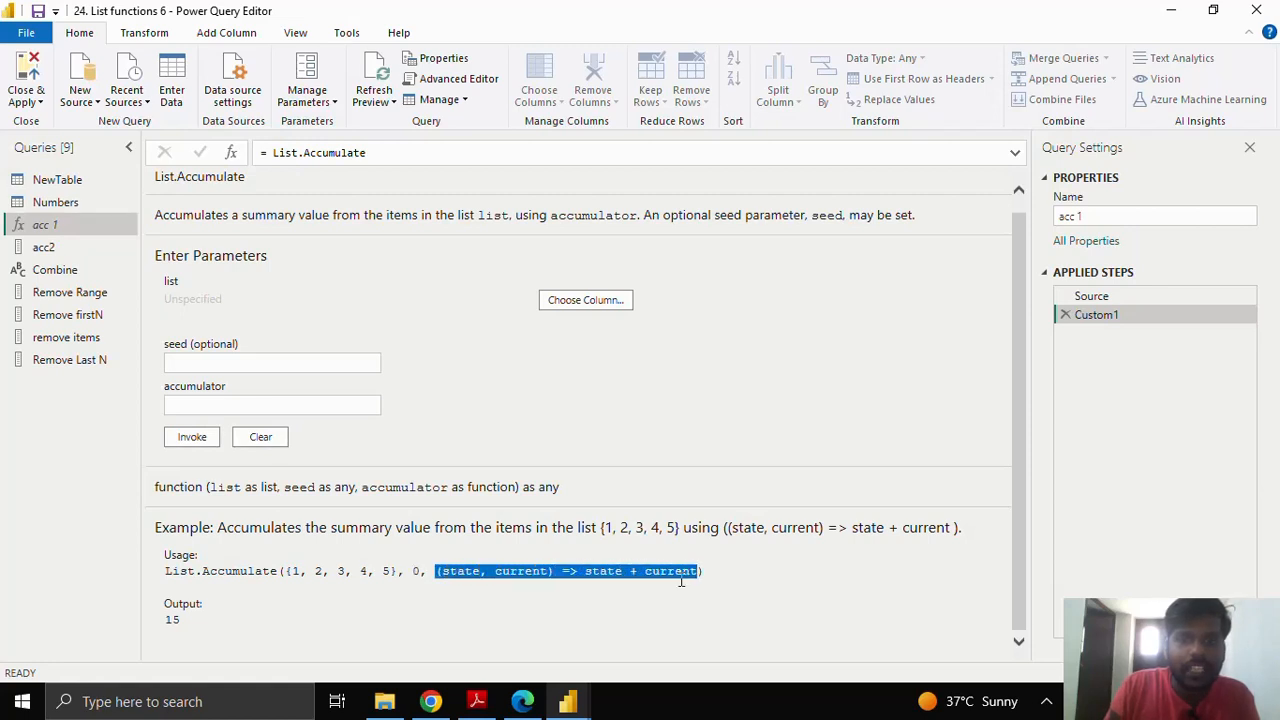
click(464, 578)
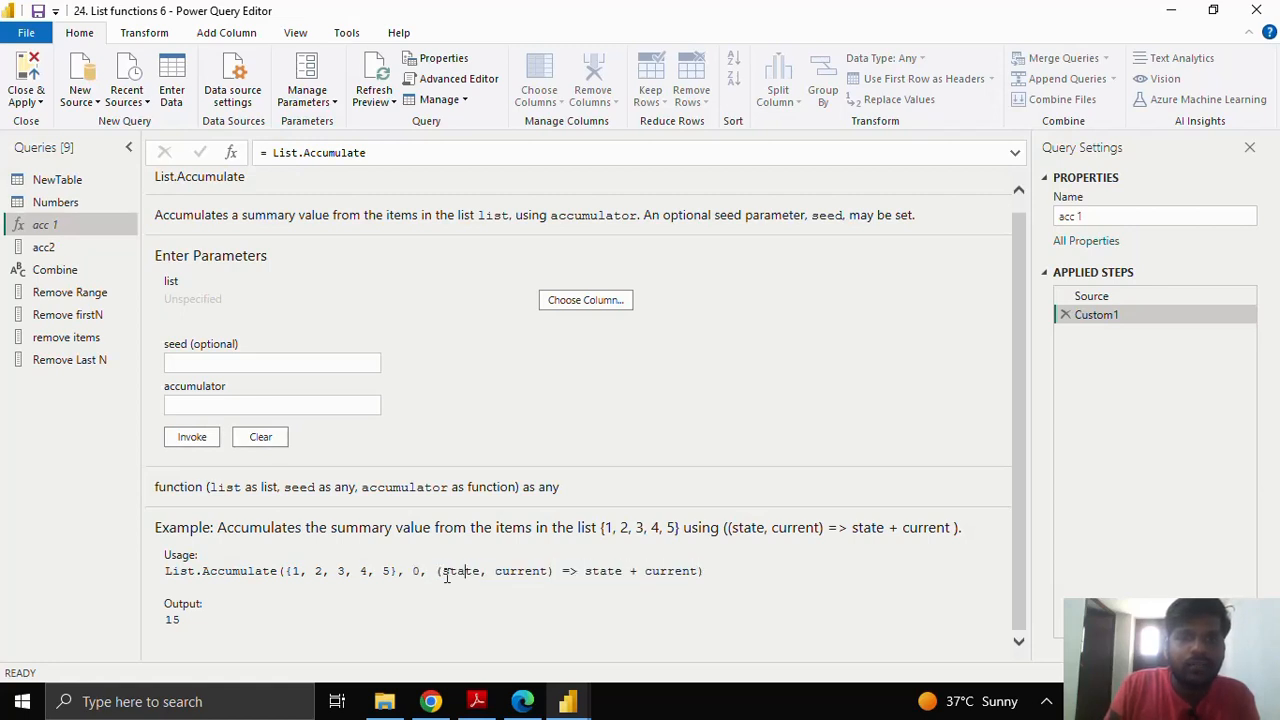
drag(446, 573, 501, 578)
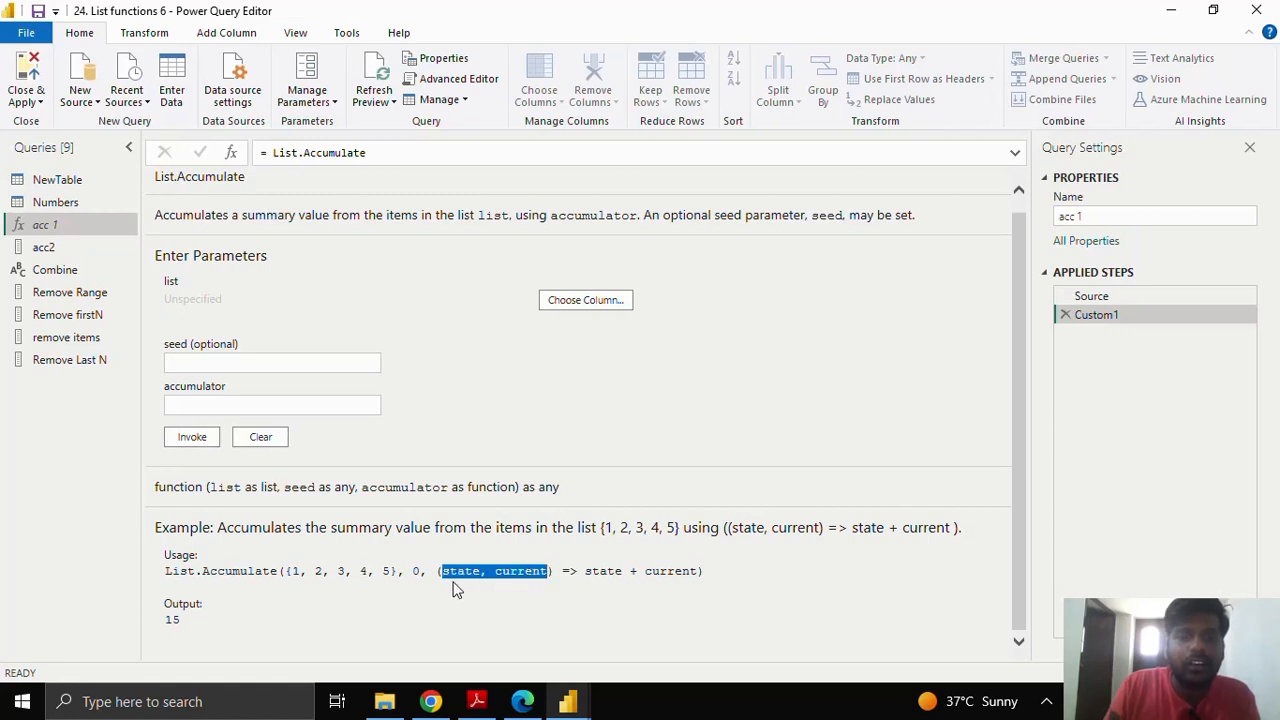
click(514, 584)
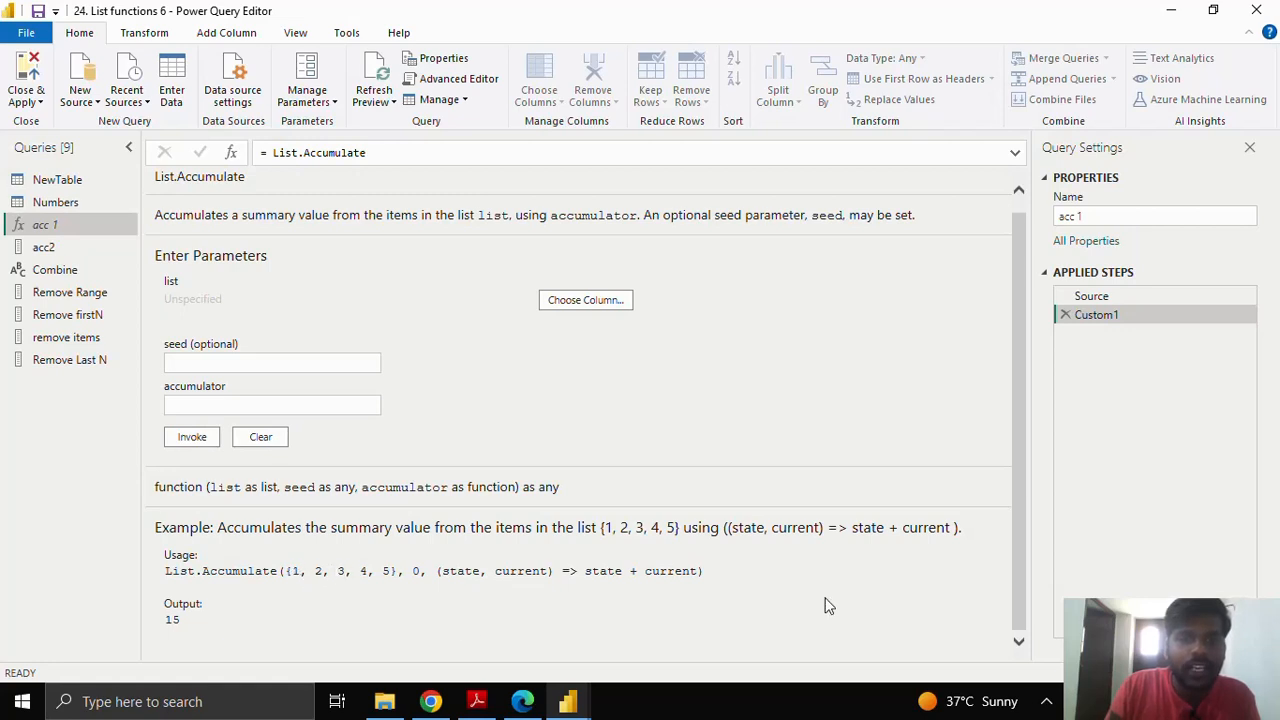
double_click(450, 572)
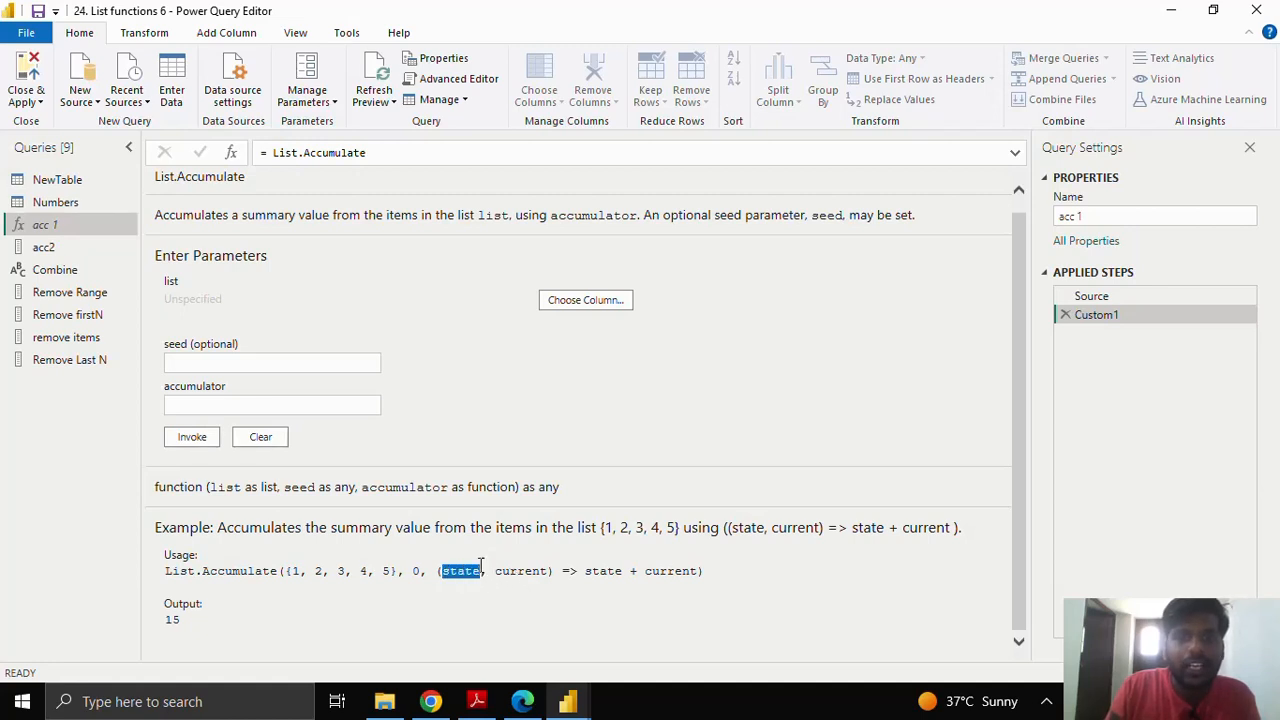
drag(586, 575, 622, 575)
click(605, 575)
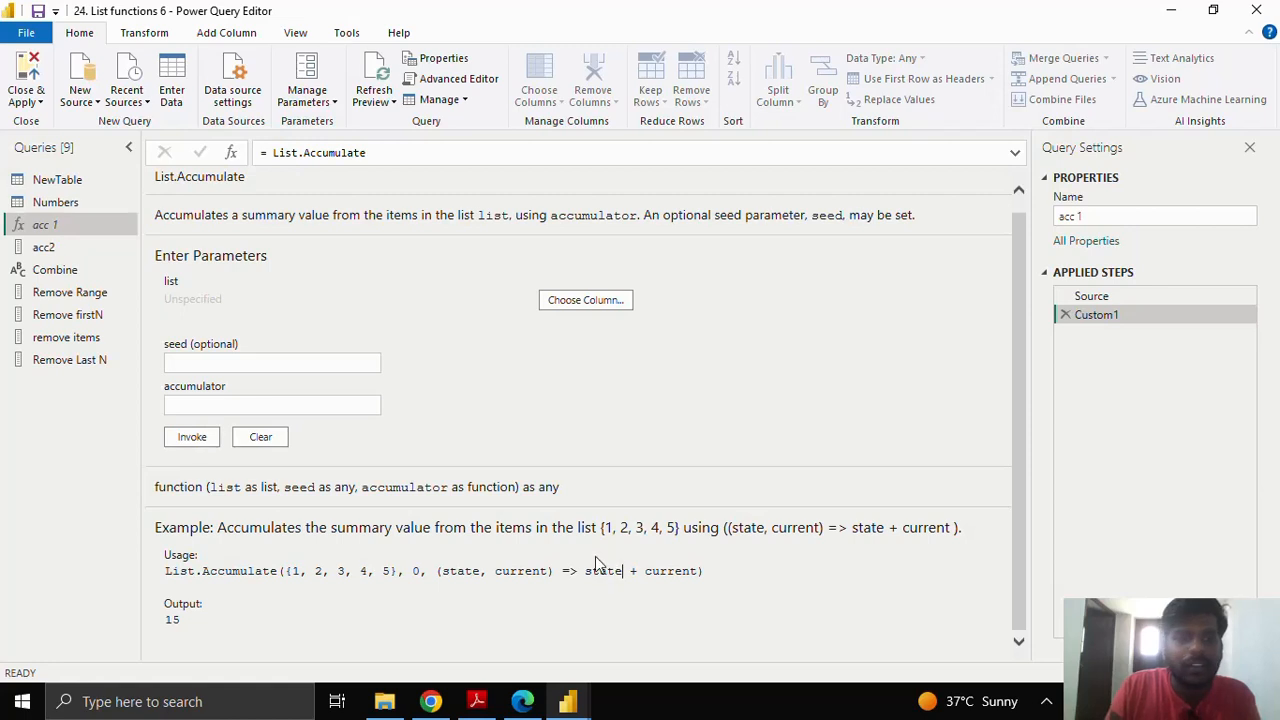
drag(291, 571, 385, 571)
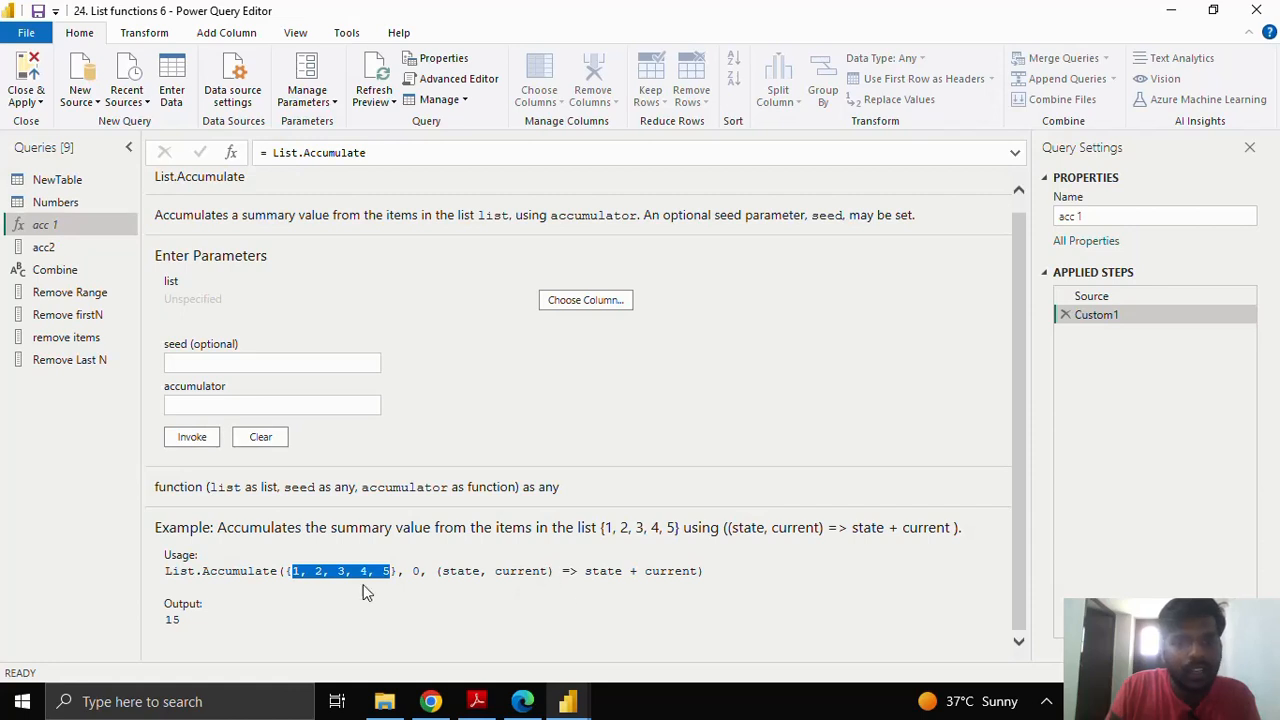
click(578, 571)
double_click(578, 571)
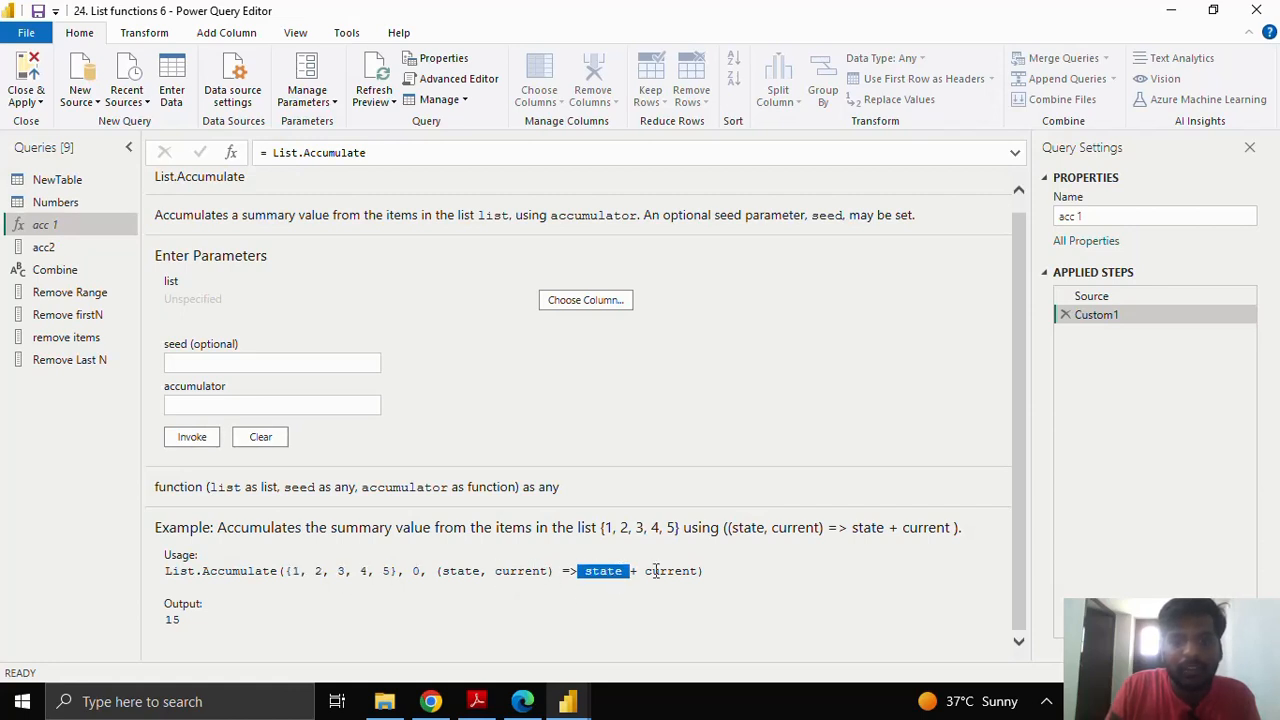
drag(645, 571, 702, 568)
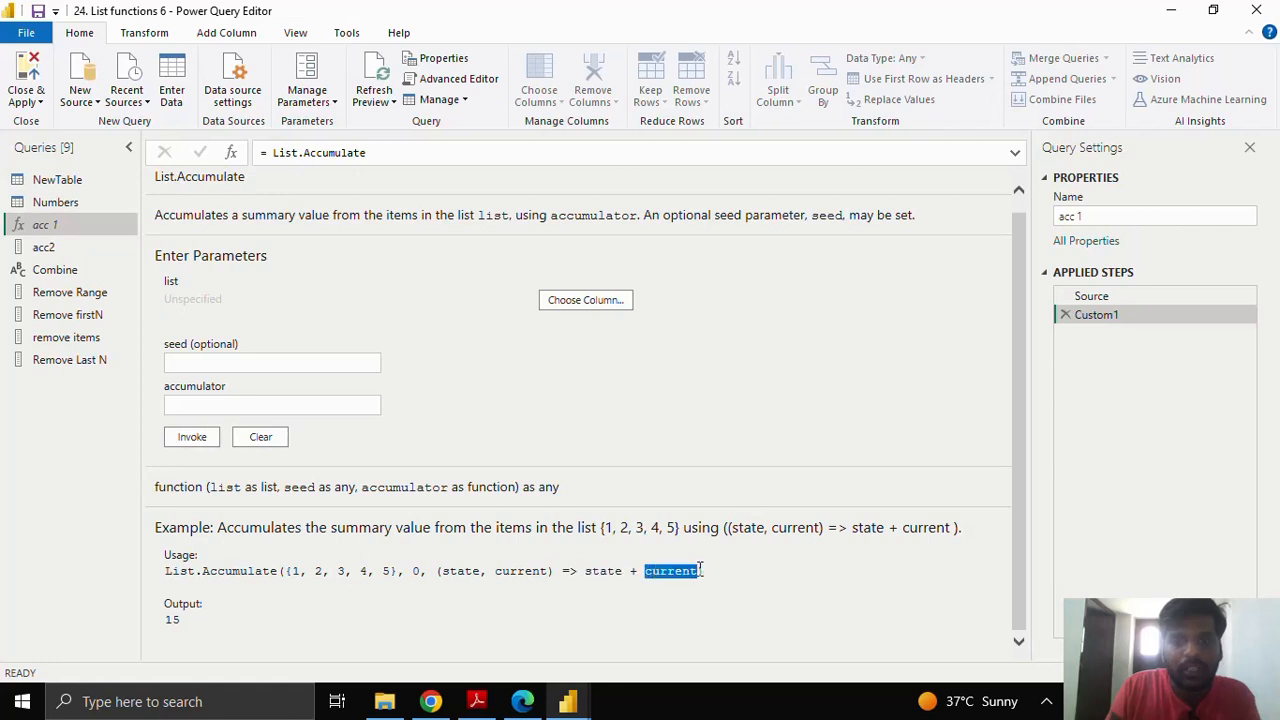
double_click(339, 571)
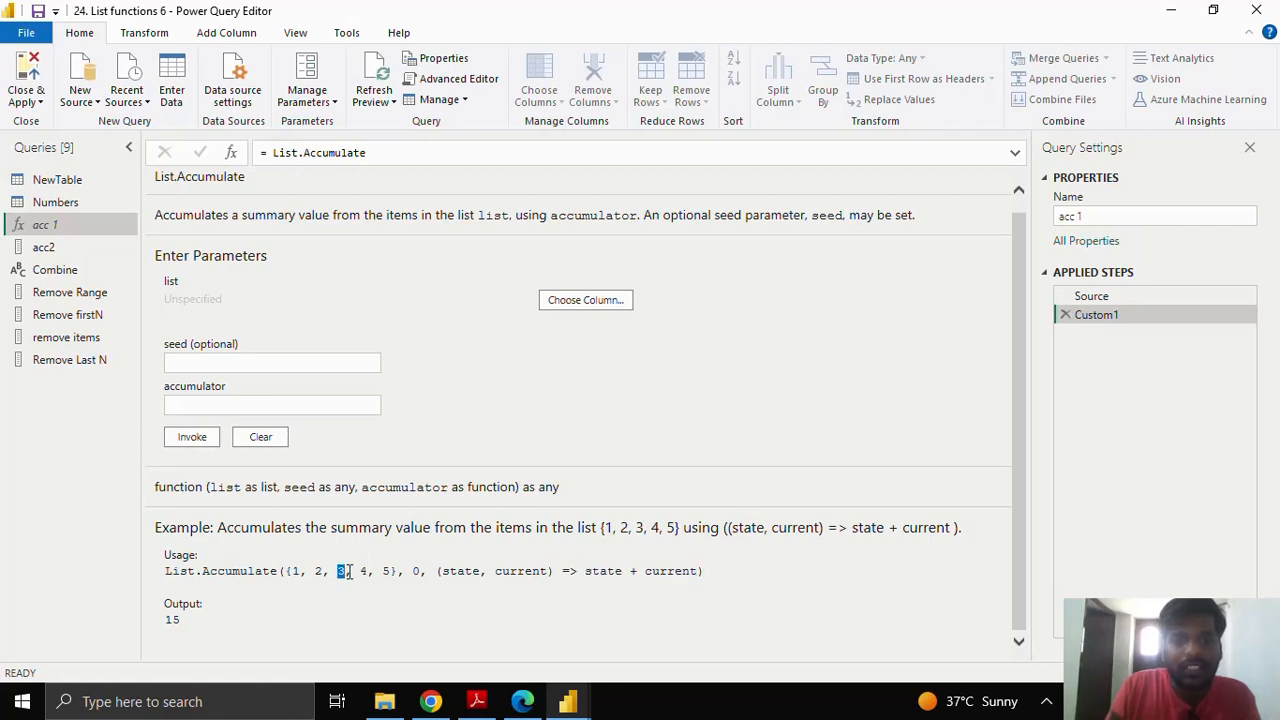
click(454, 578)
drag(451, 578, 550, 572)
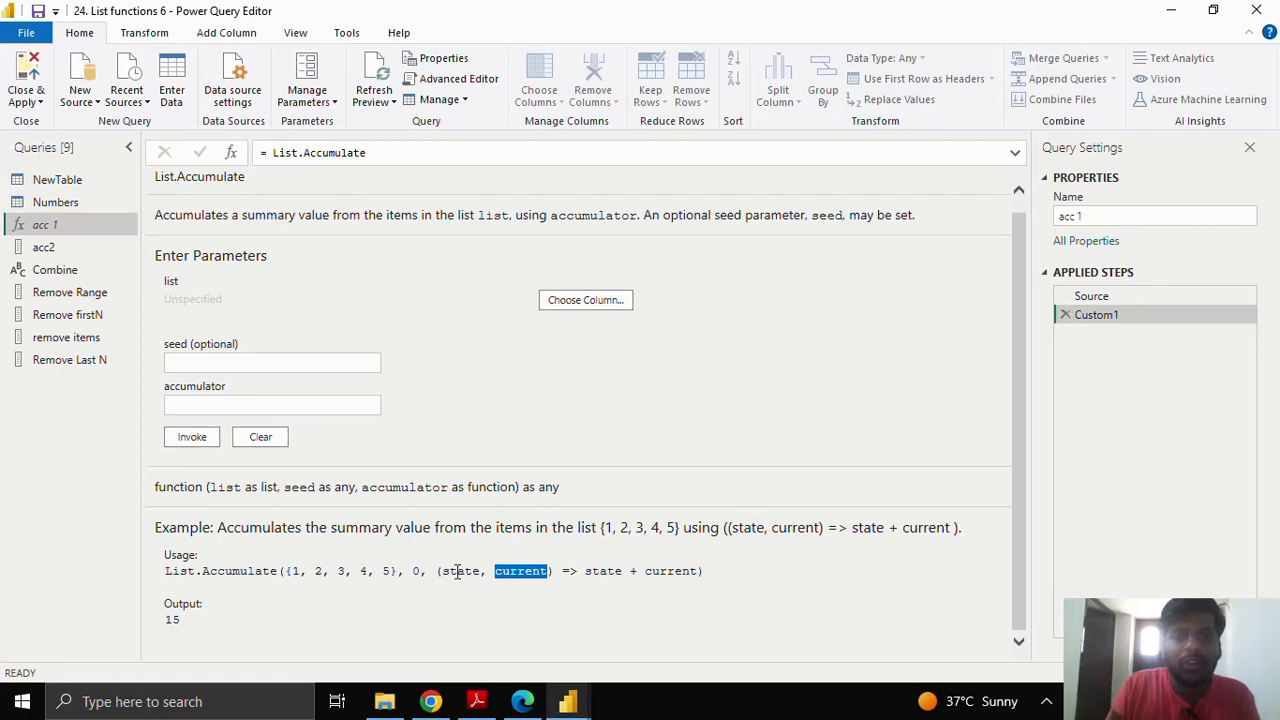
drag(443, 569, 483, 569)
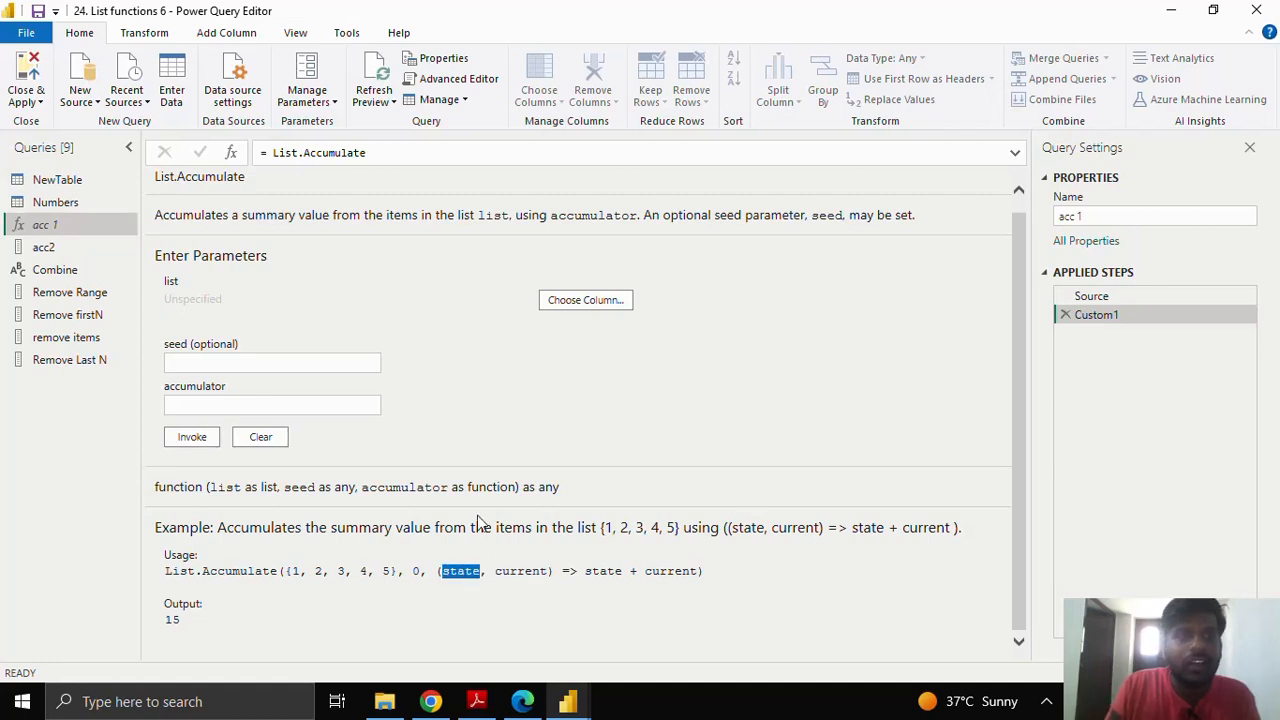
click(389, 153)
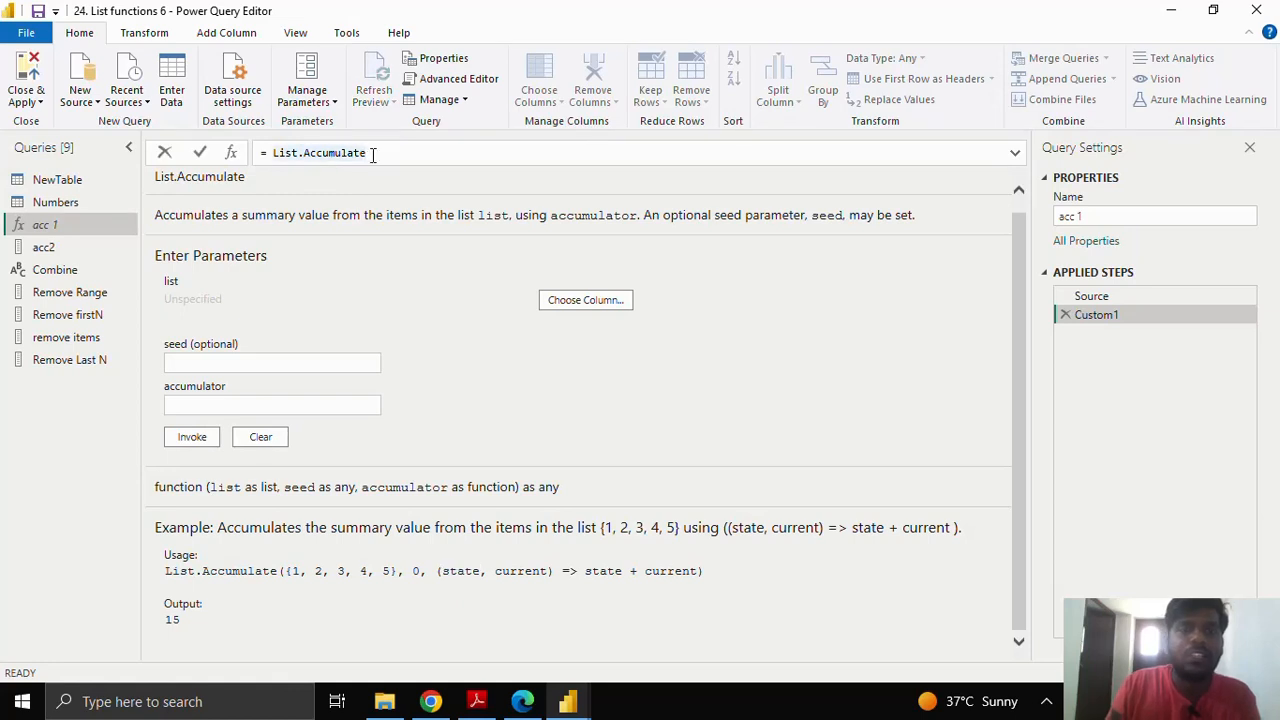
Step: Complete the formula as List.Accumulate(Source,0,(a,b) => a+b) and commit it to get 210
text(()
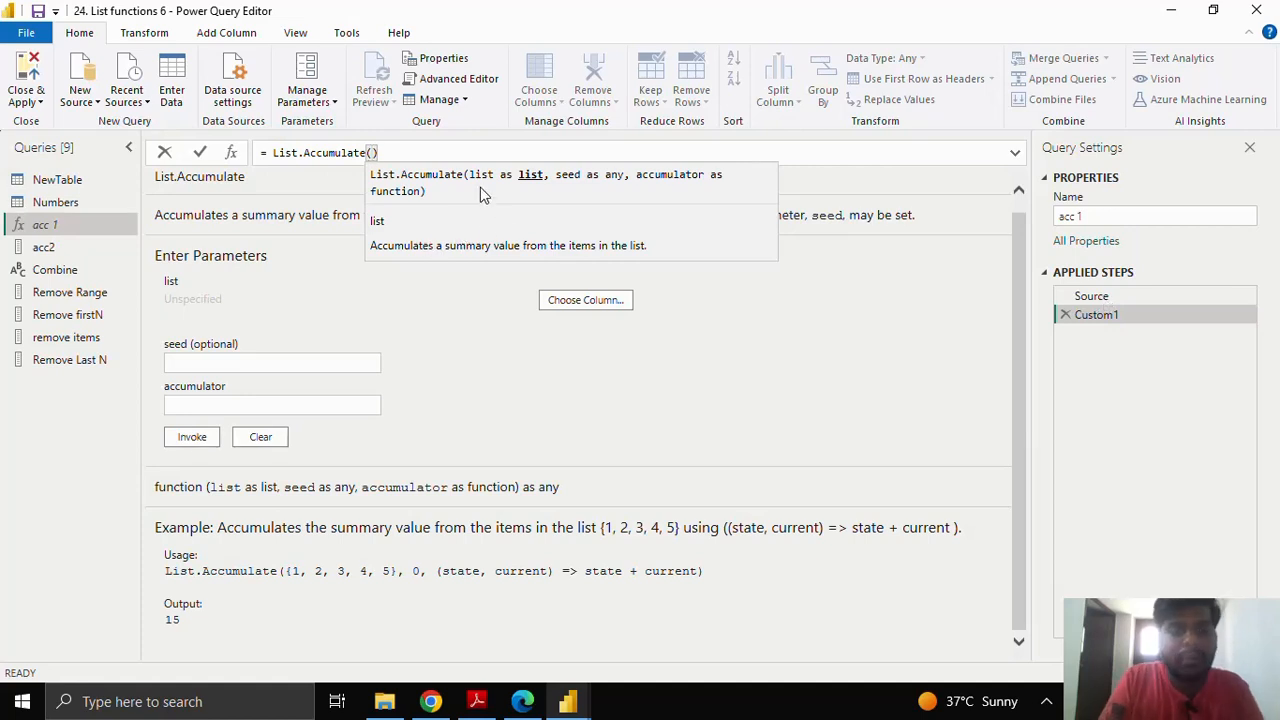
text(Source)
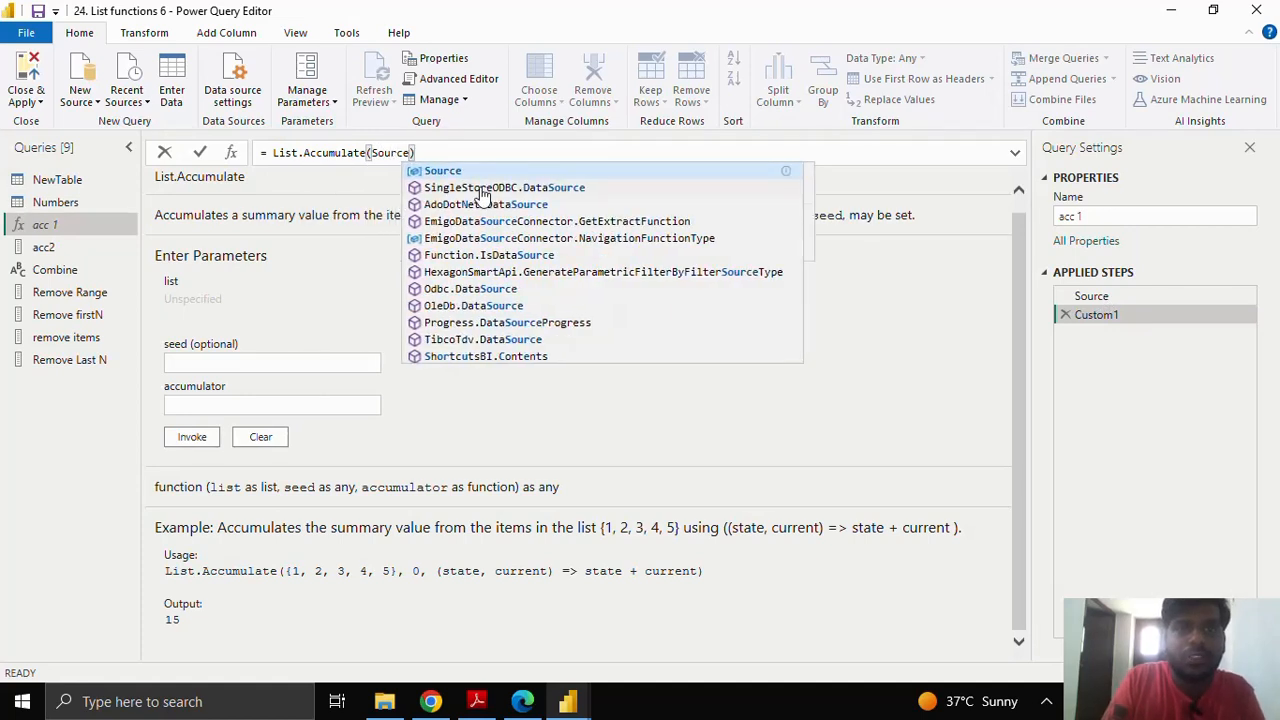
text(,)
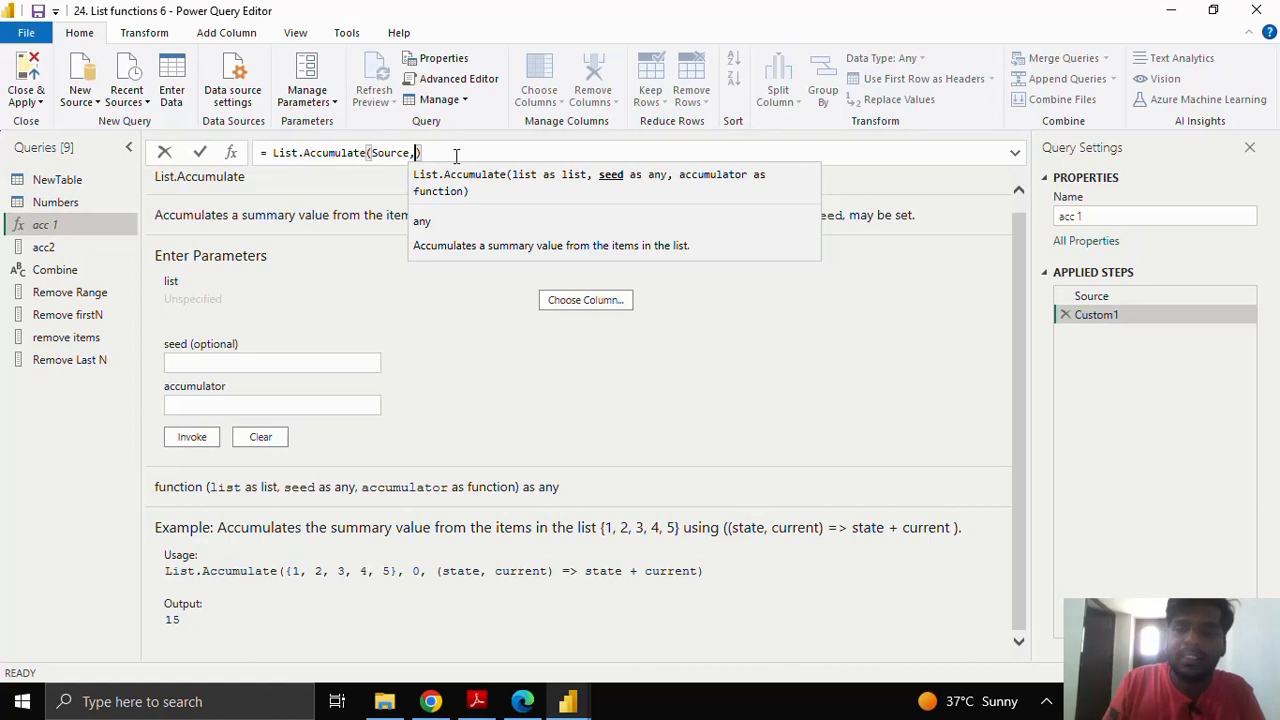
text(0)
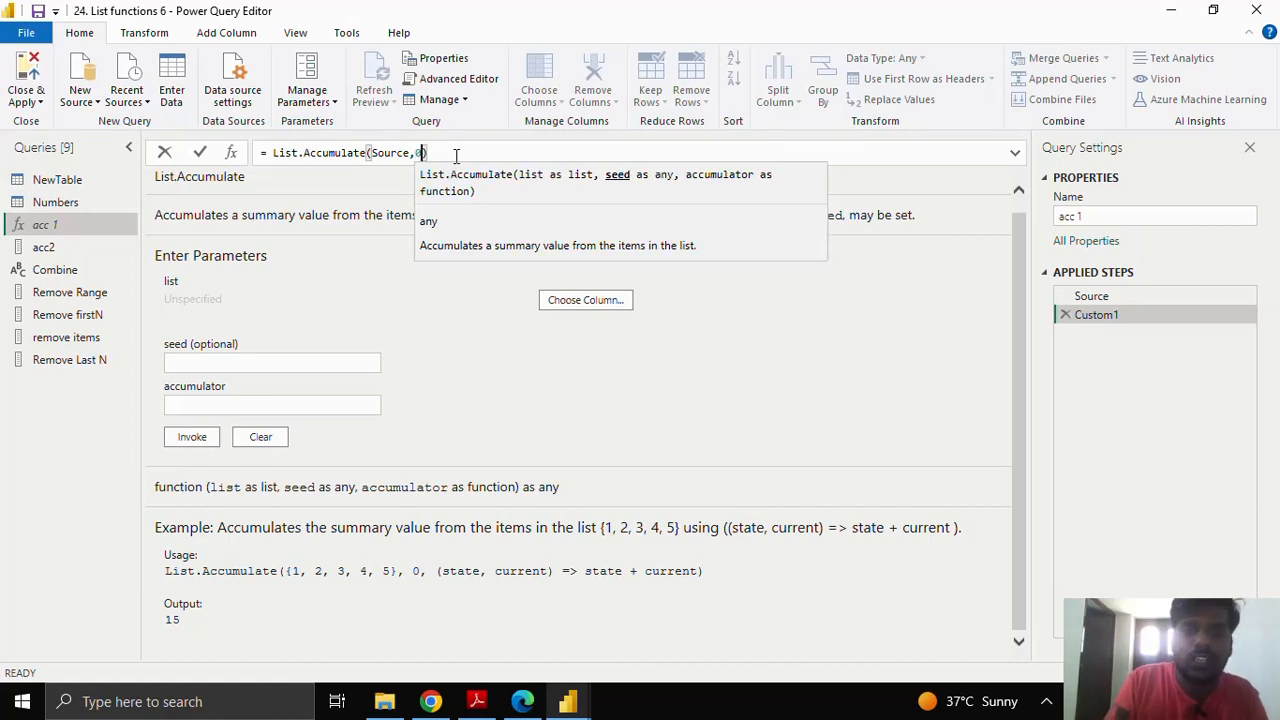
text(,)
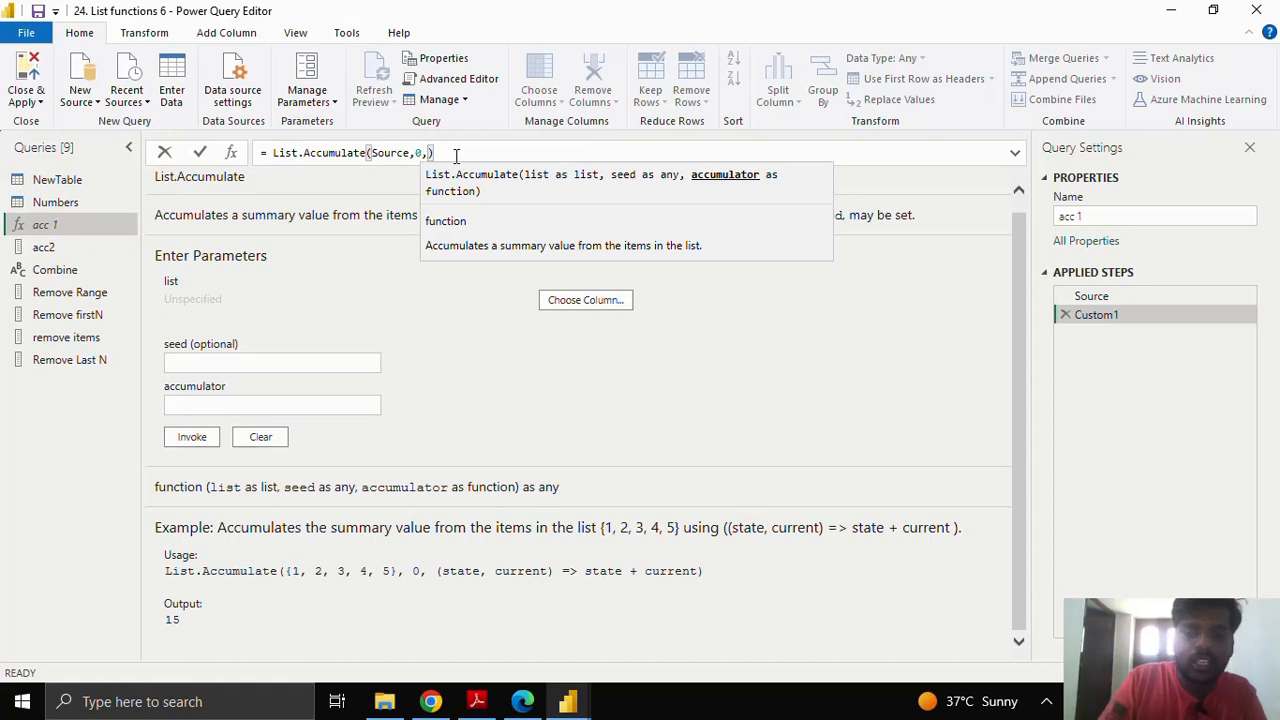
key(BackSpace)
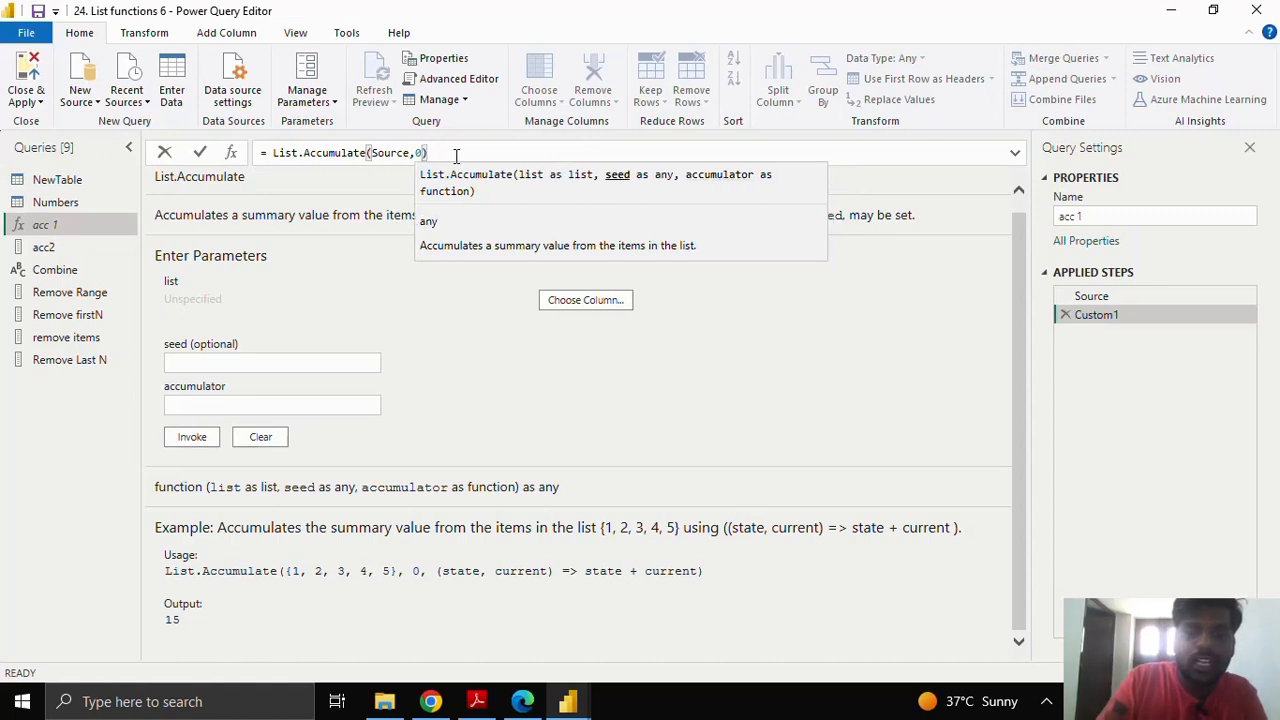
text(,()
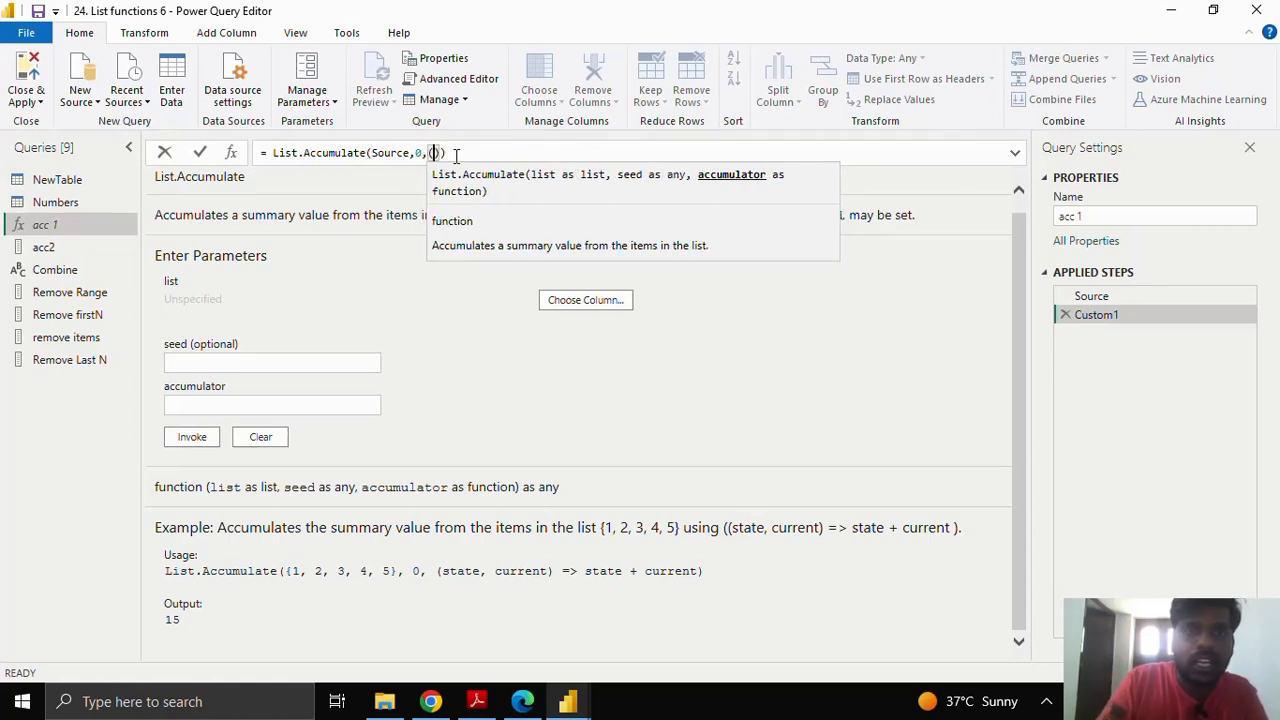
text(a,)
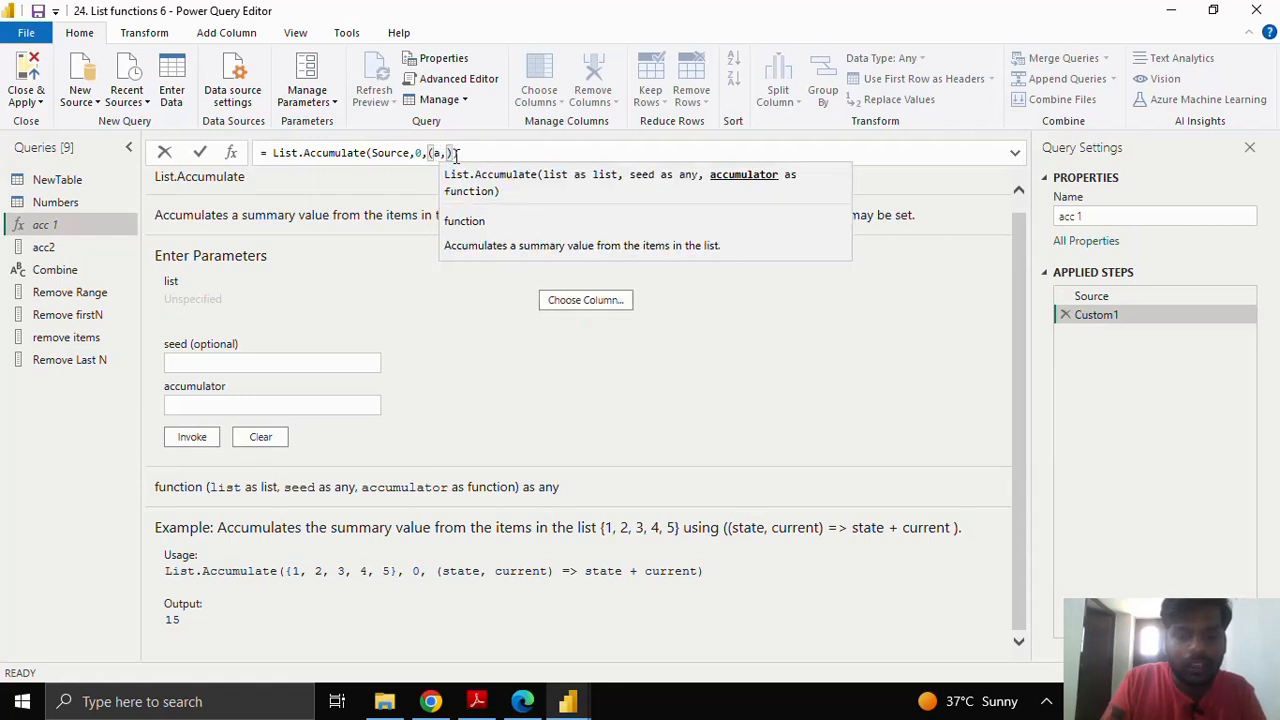
text(b))
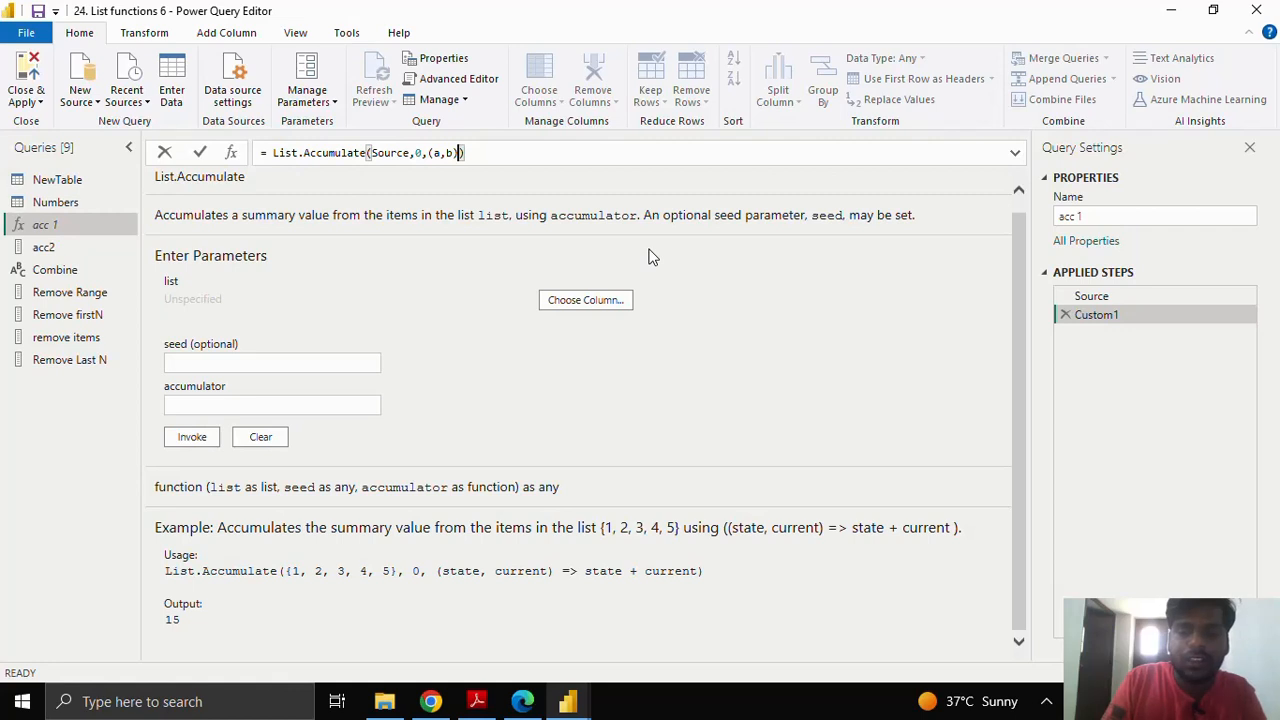
text( =)
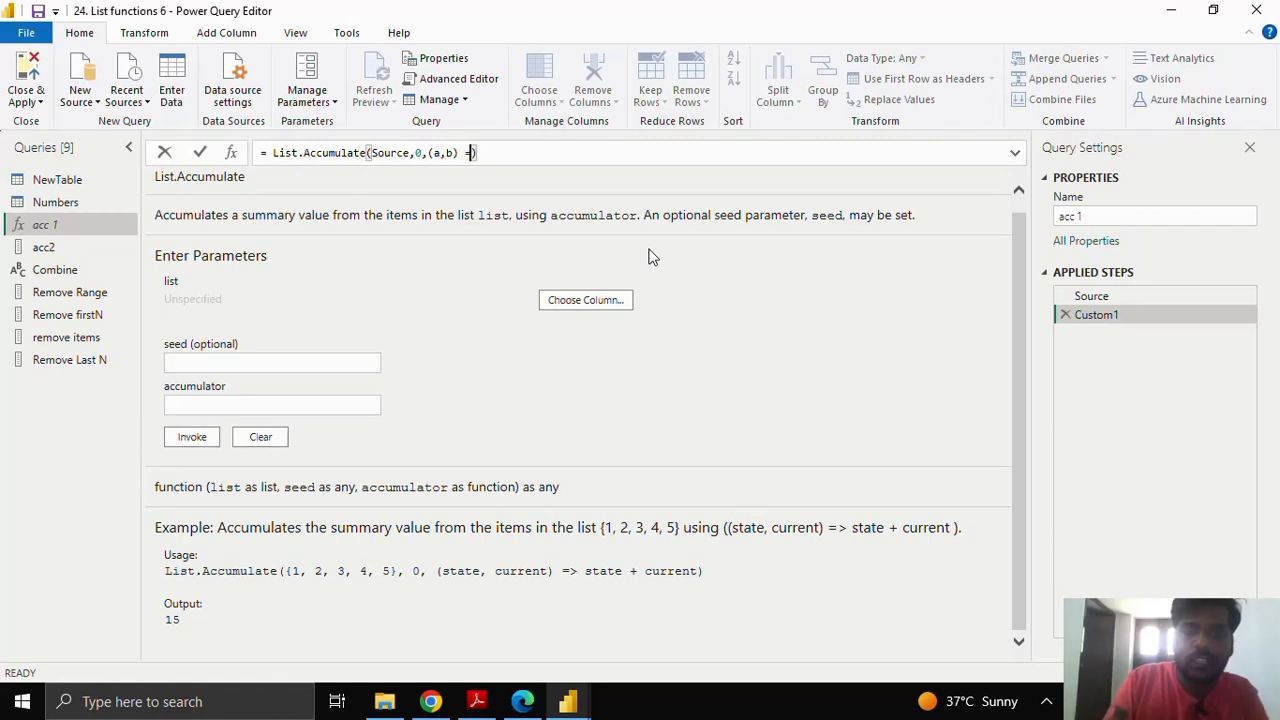
text(> )
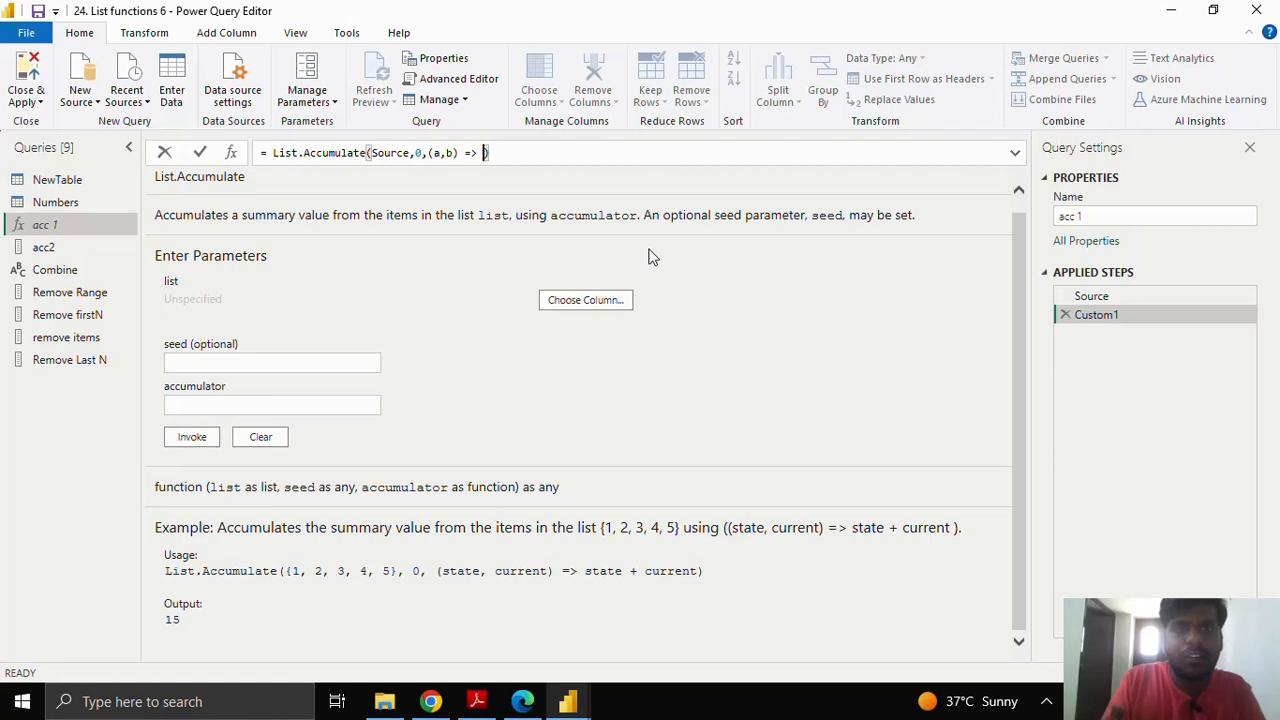
text(a)
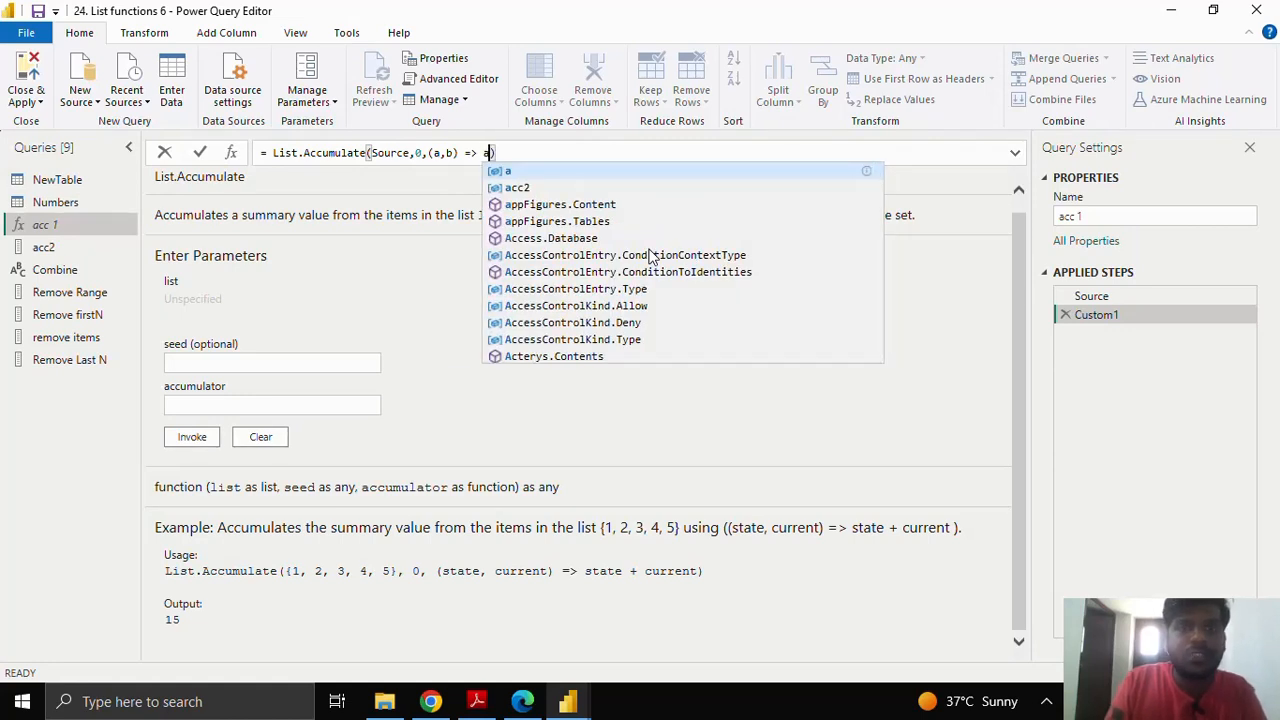
text(+)
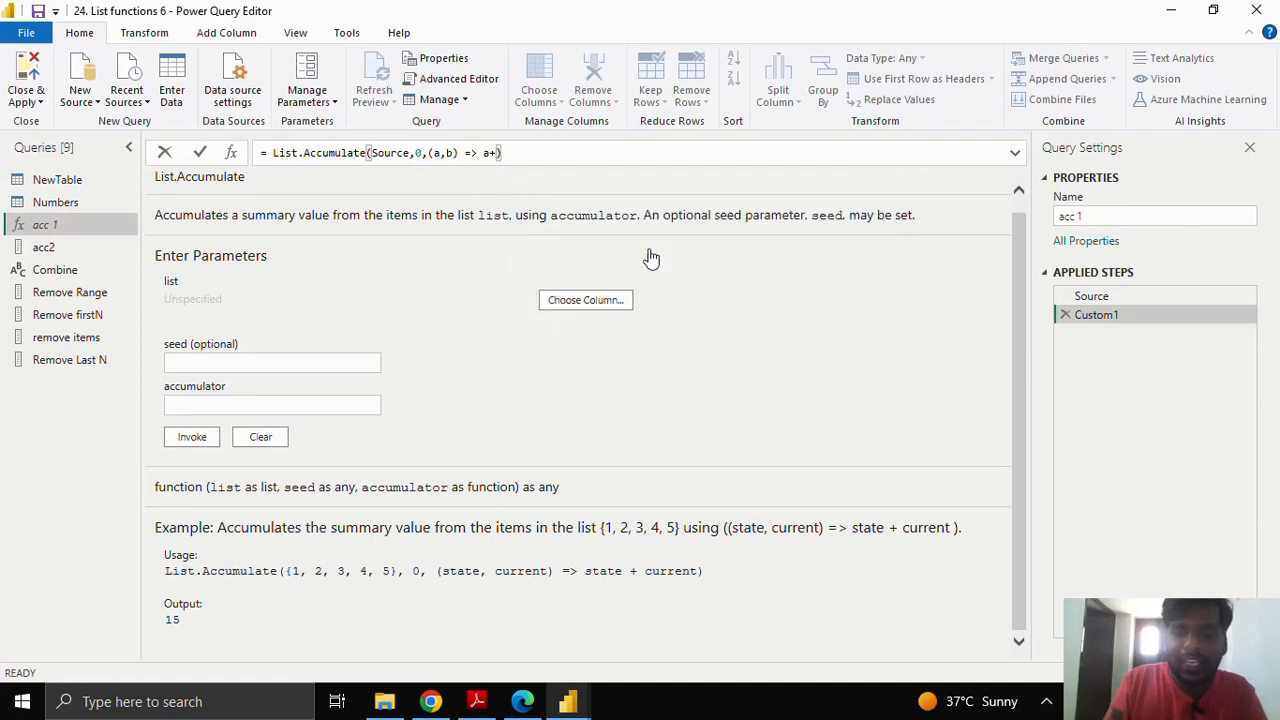
text(b)
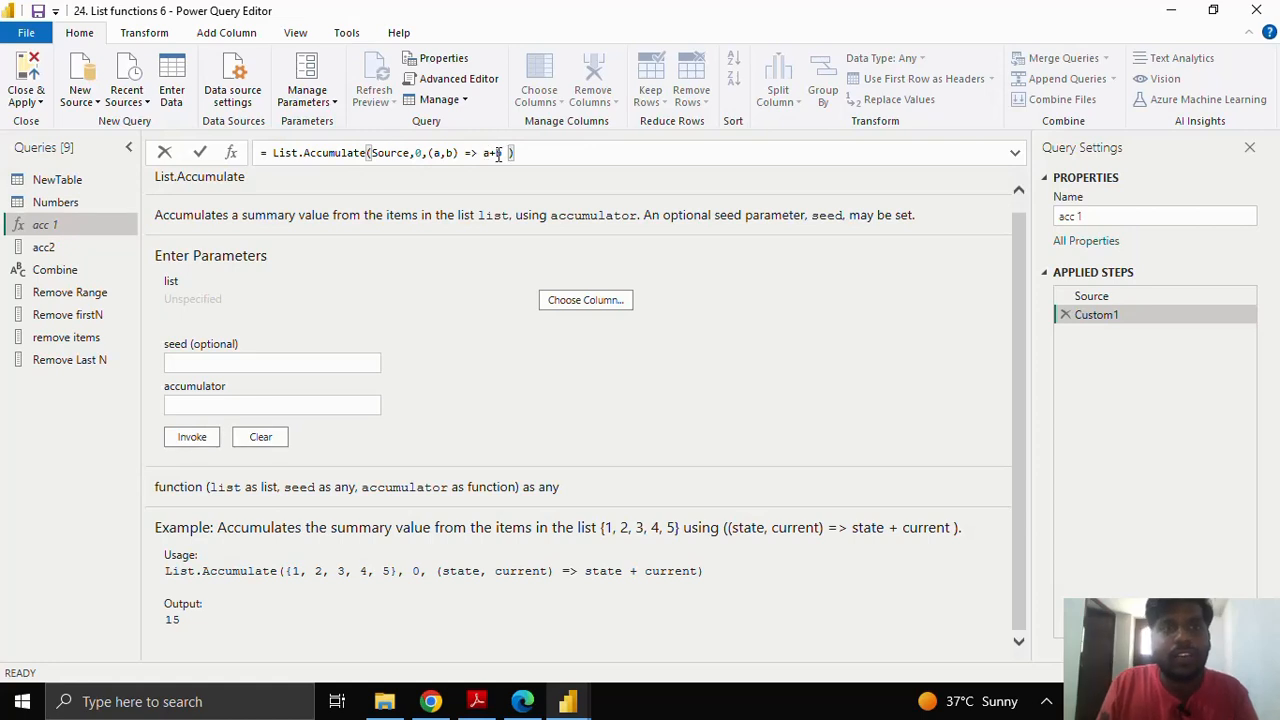
click(198, 155)
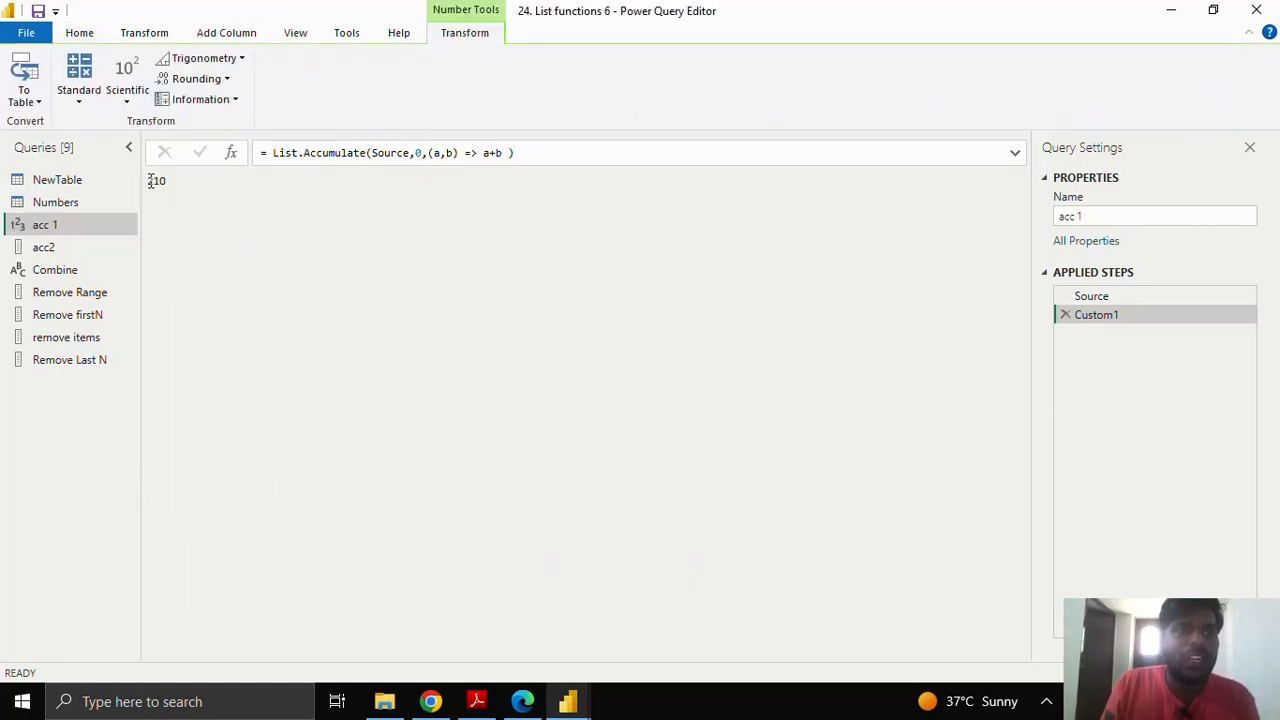
drag(150, 179, 183, 181)
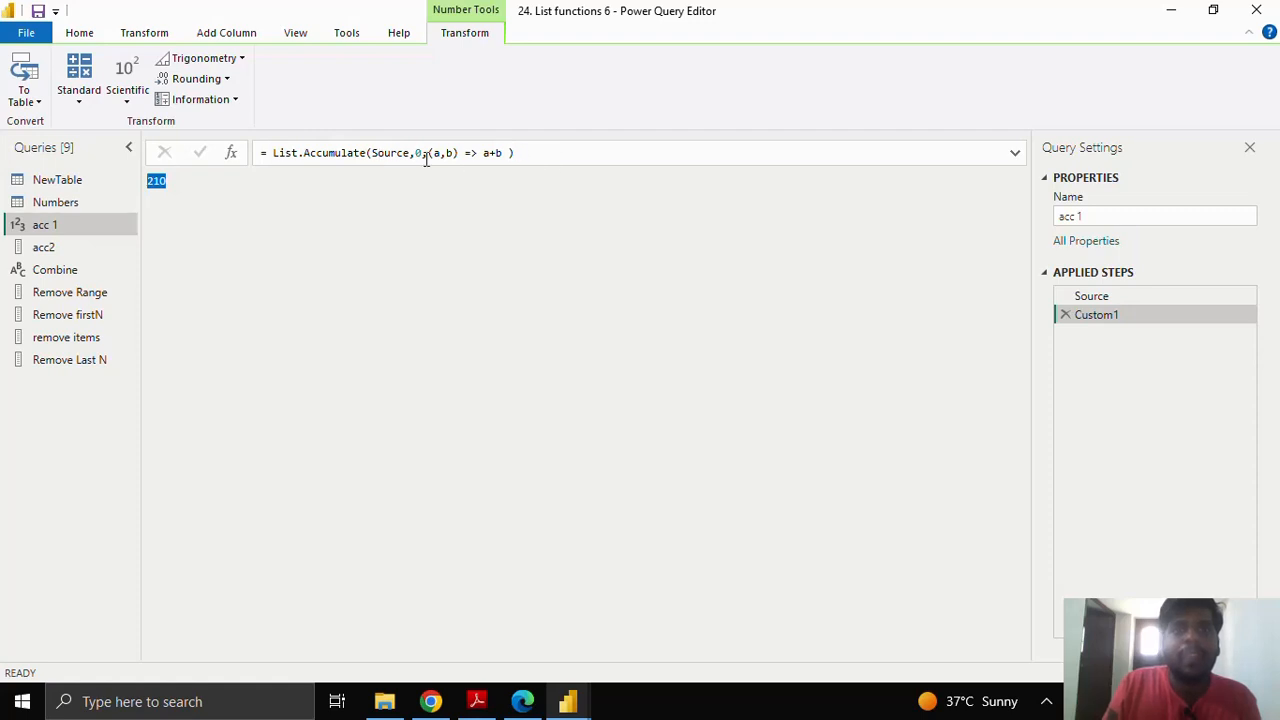
drag(373, 152, 412, 152)
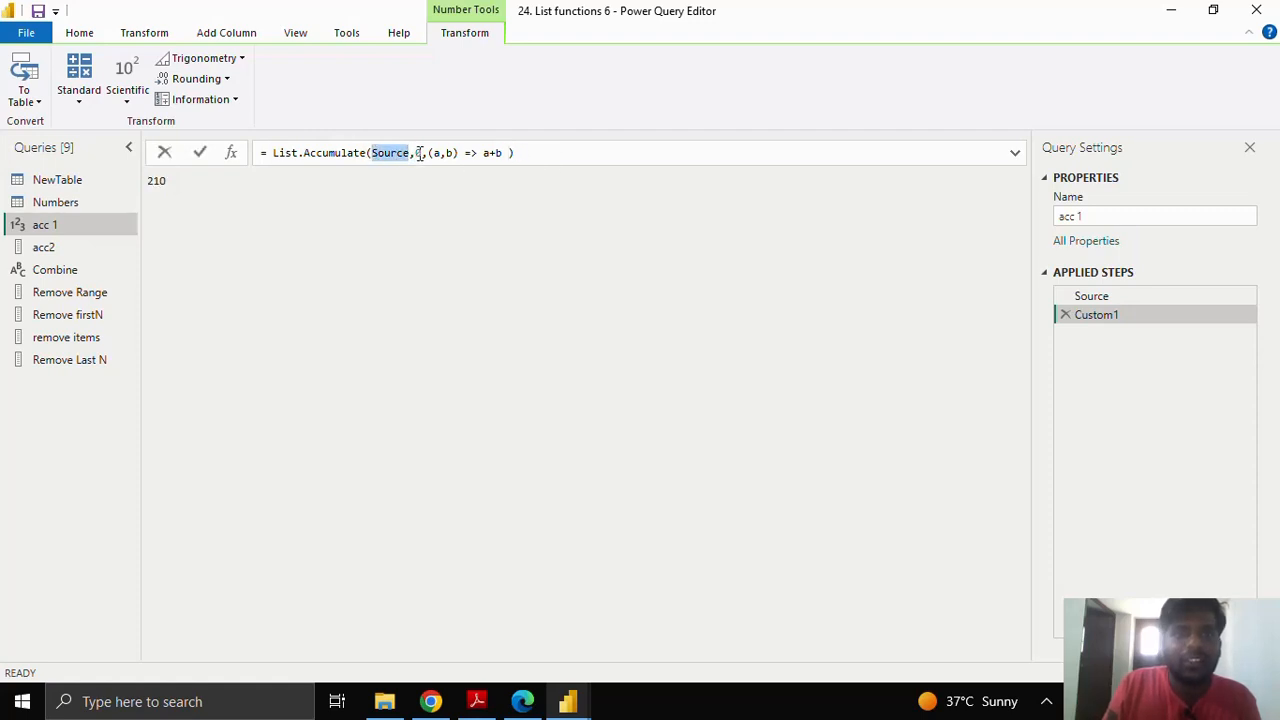
click(416, 152)
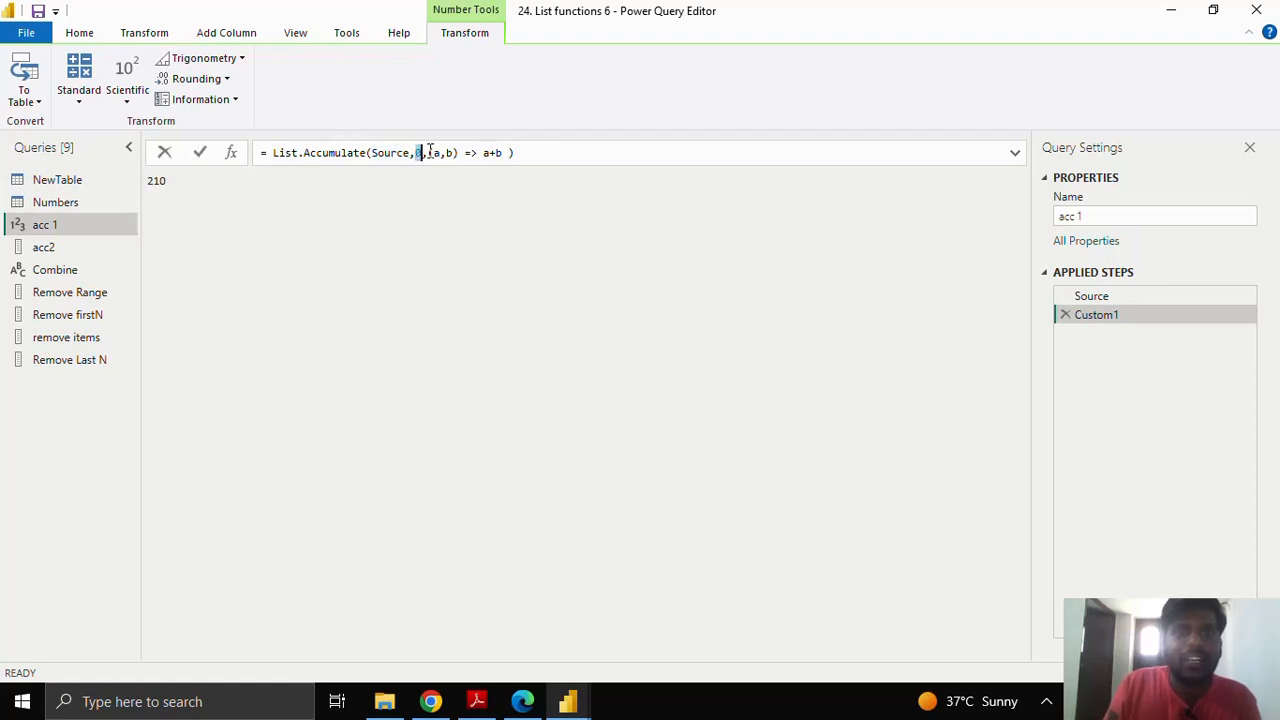
drag(427, 152, 510, 152)
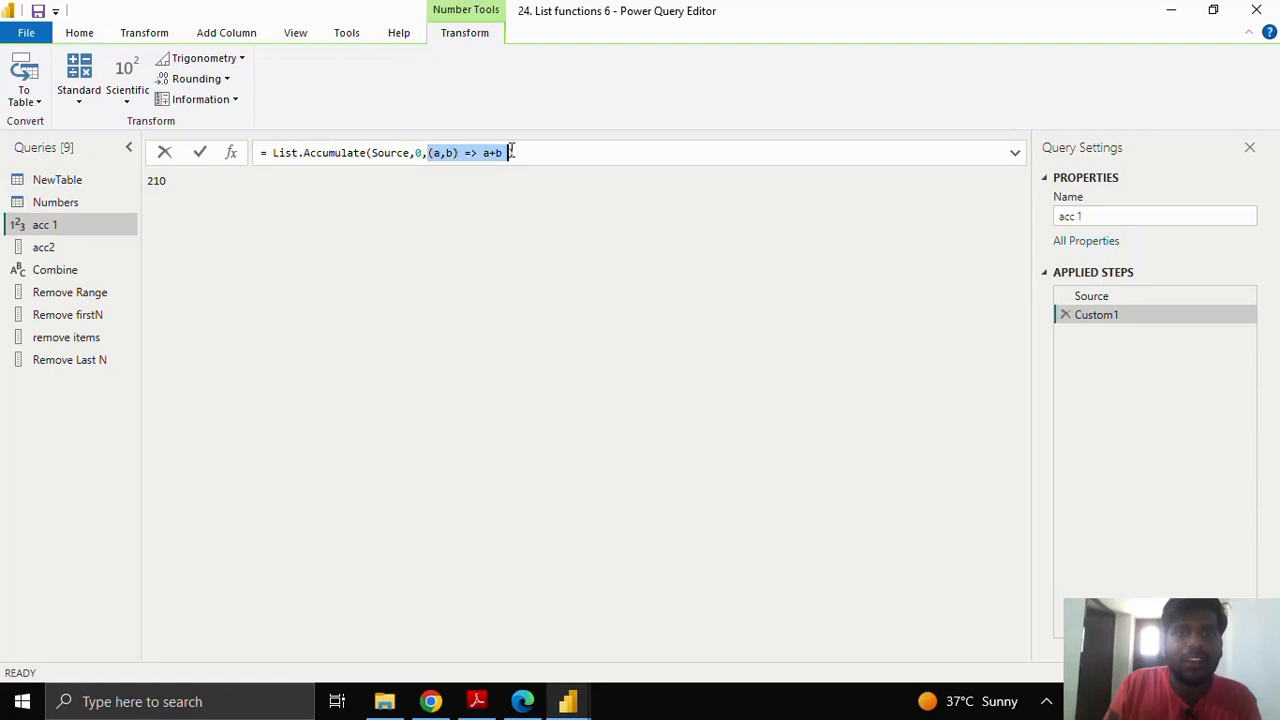
click(437, 152)
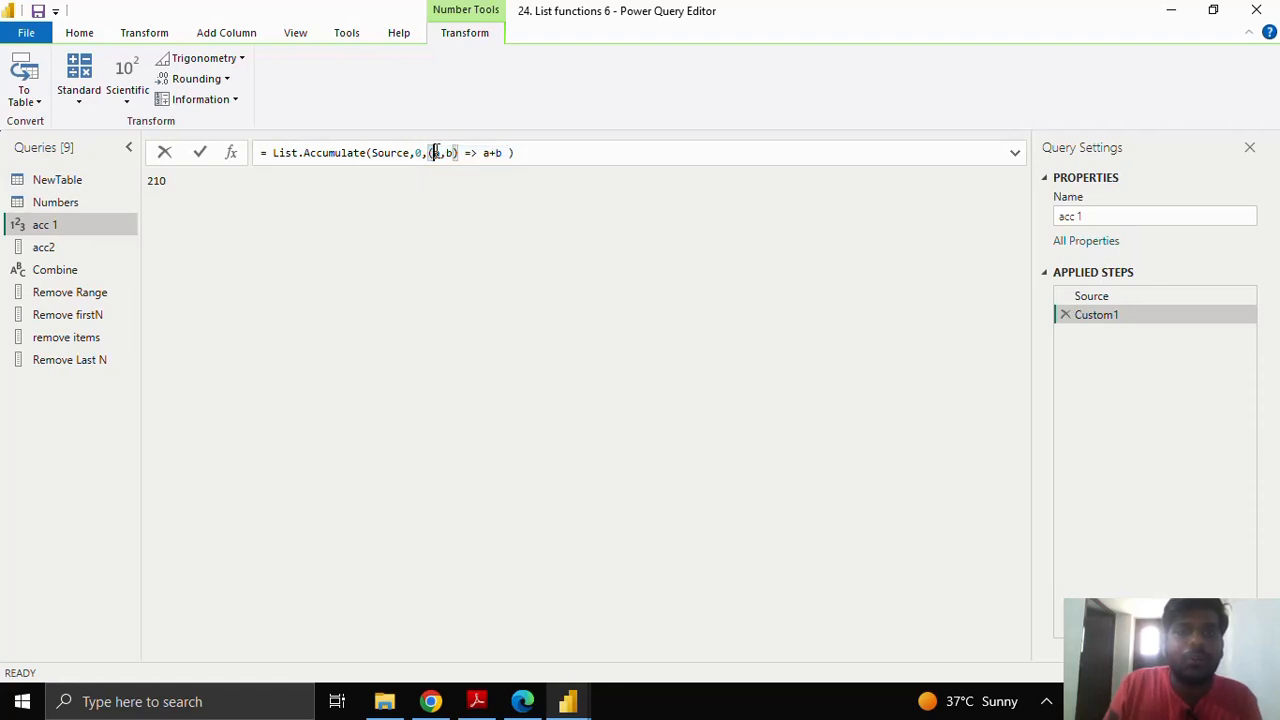
double_click(450, 152)
click(78, 246)
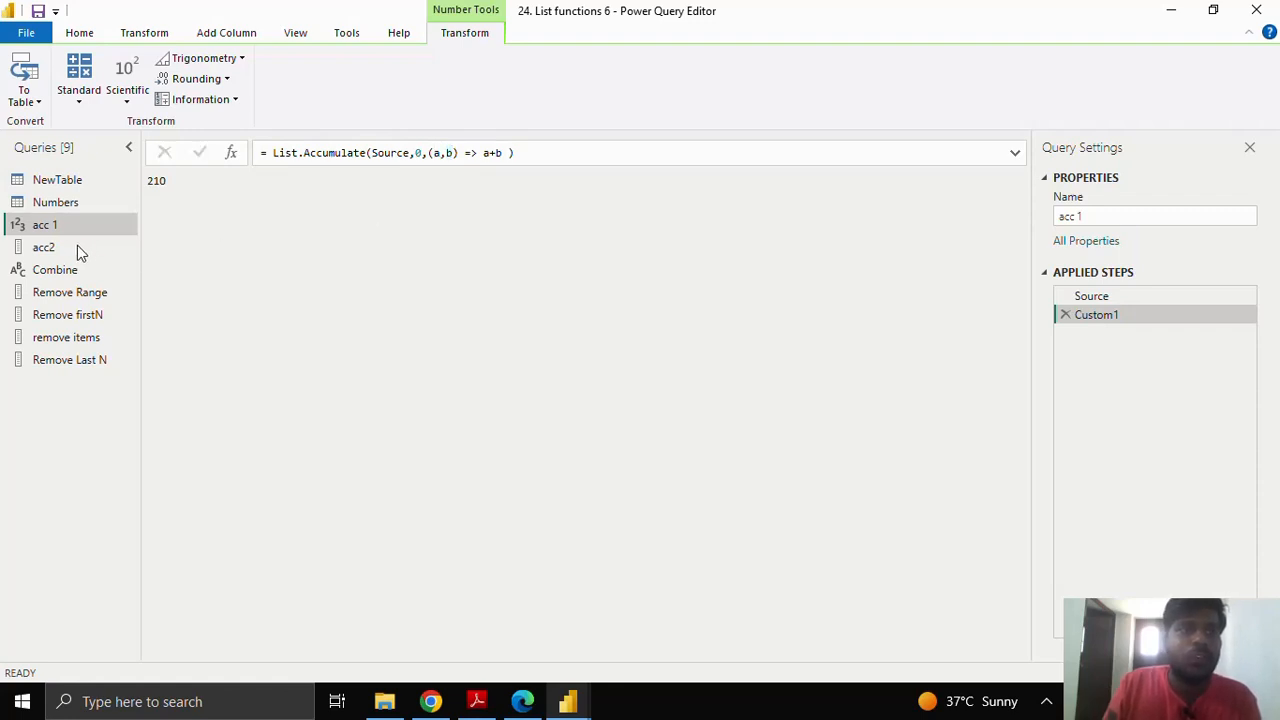
Step: Switch to the acc2 query with the five-word list This, is, Power, Query, Editor
click(99, 246)
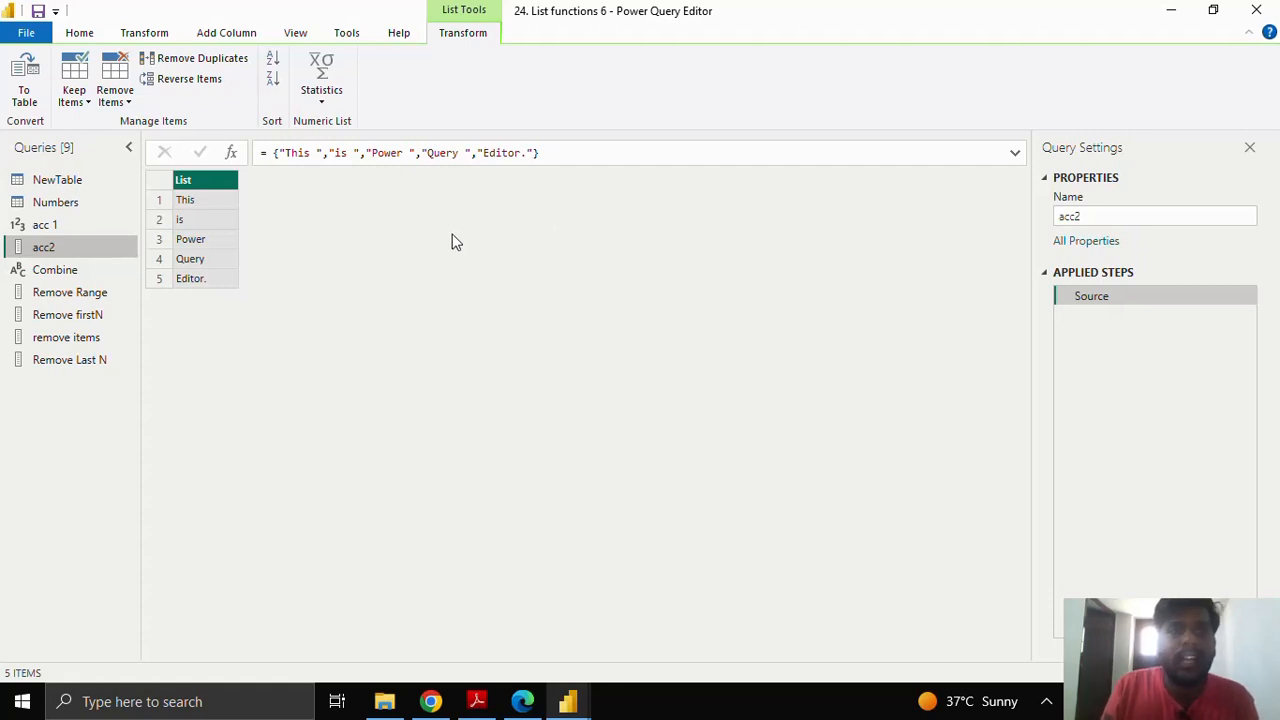
Step: Add a Custom1 step to acc2 and begin List.Accumulate(Source,"",( with an empty-text seed
click(231, 155)
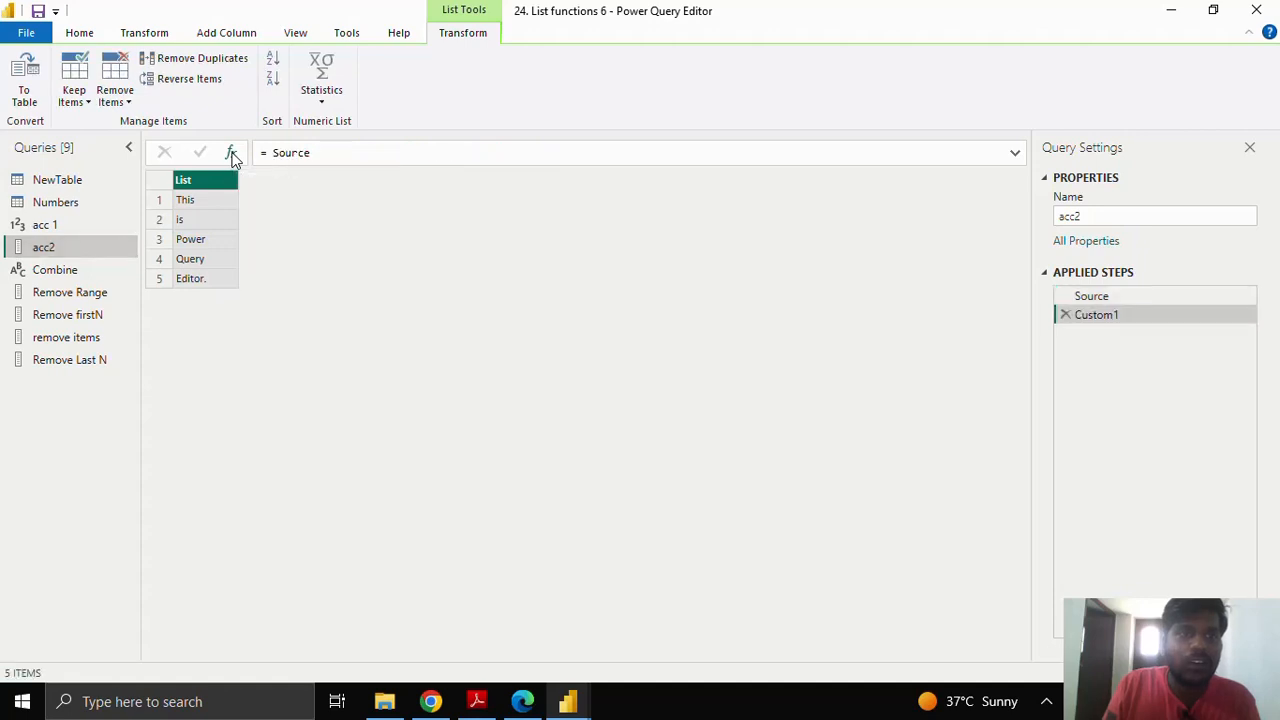
drag(271, 153, 312, 152)
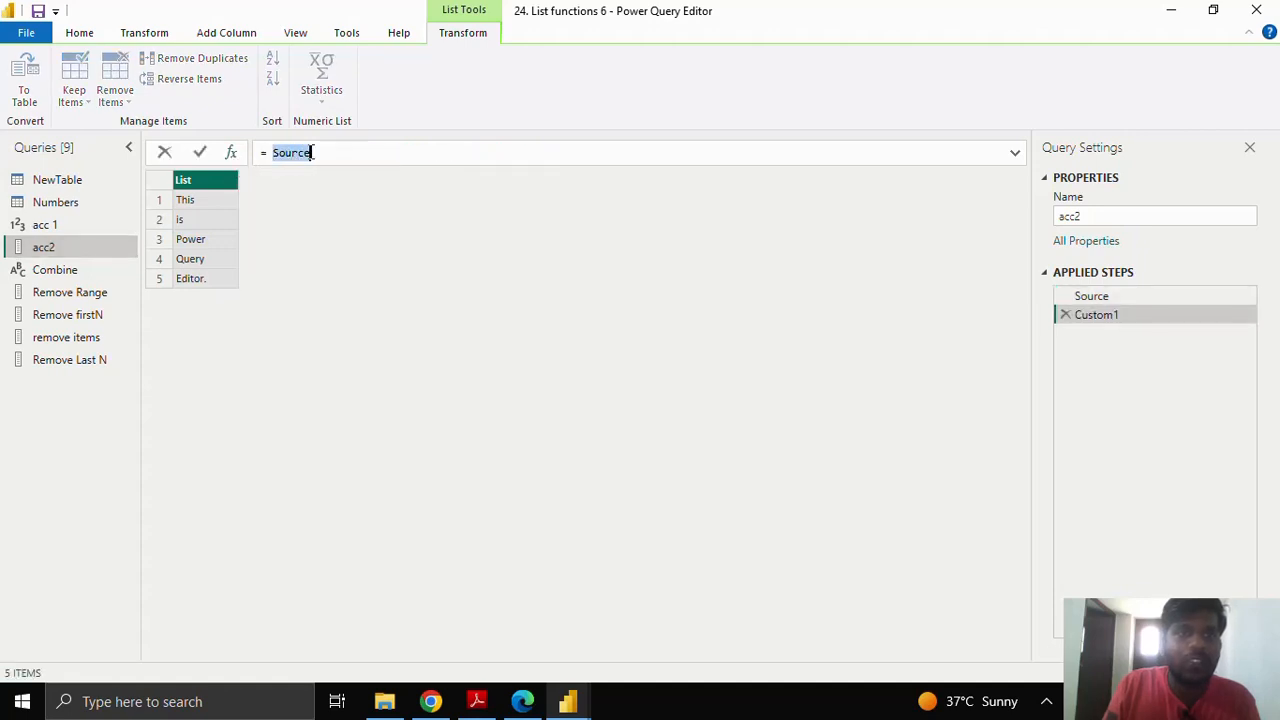
text(List.)
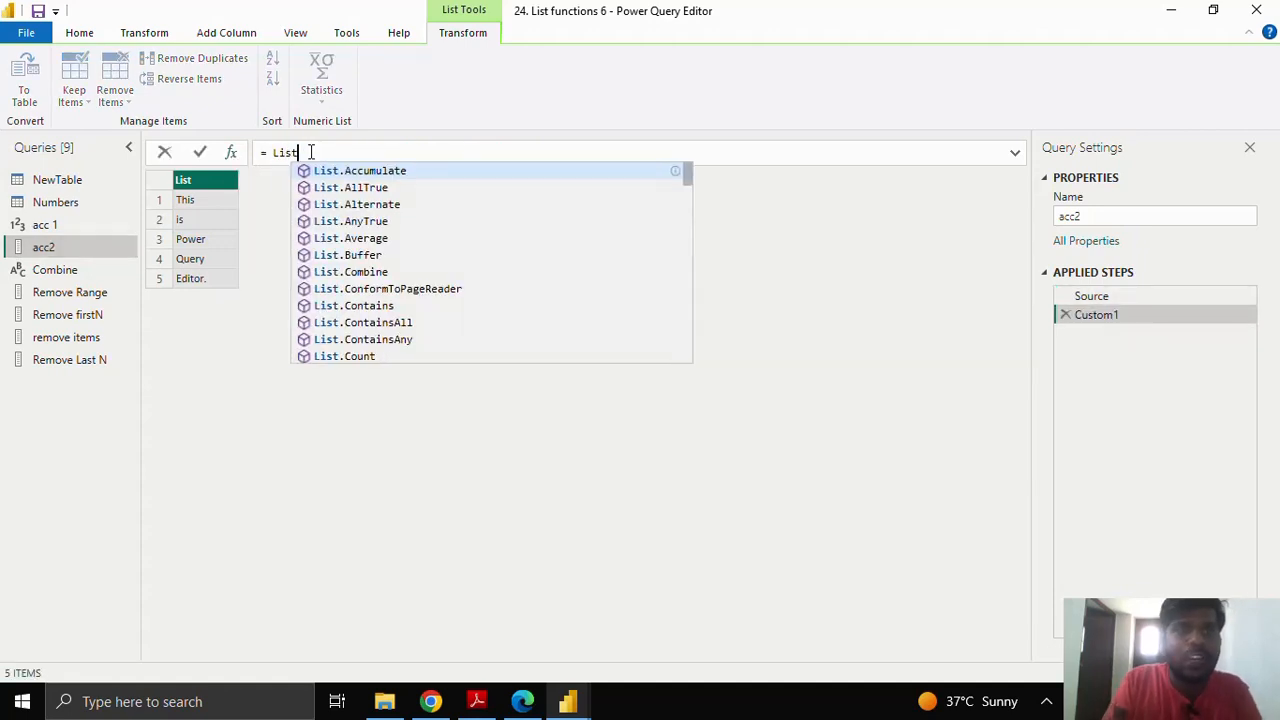
key(Tab)
text(()
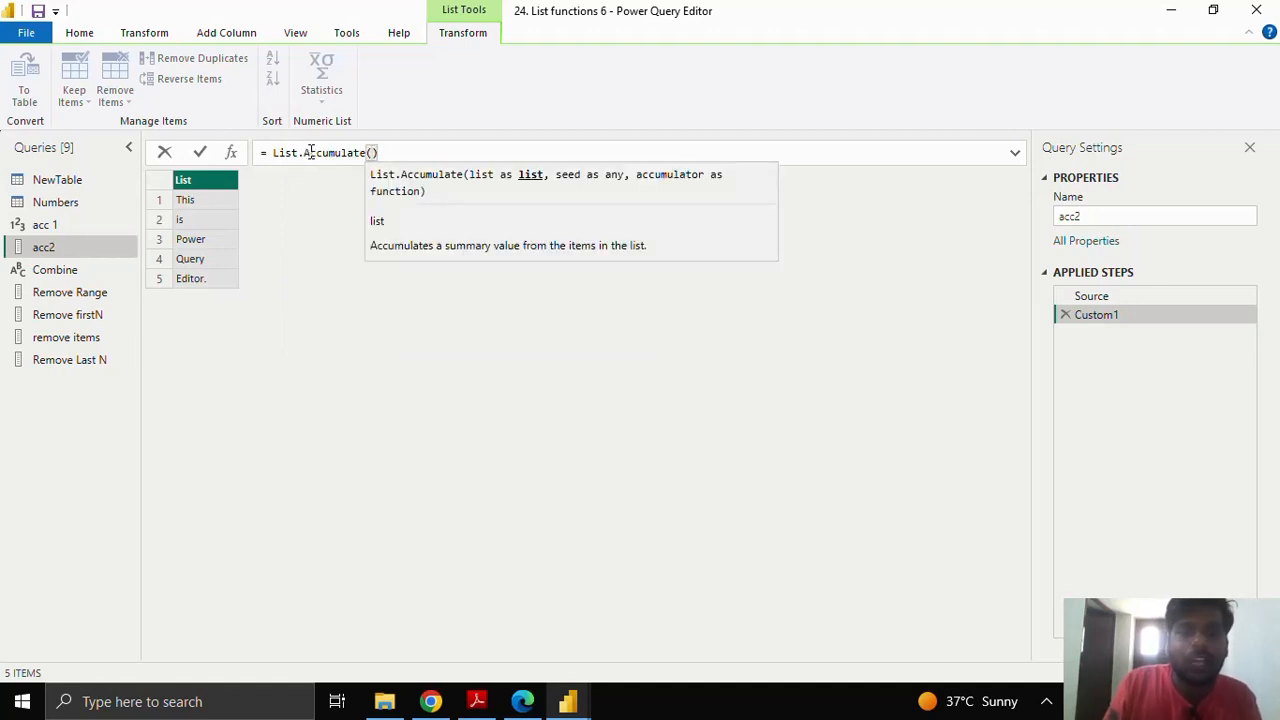
text(Source,)
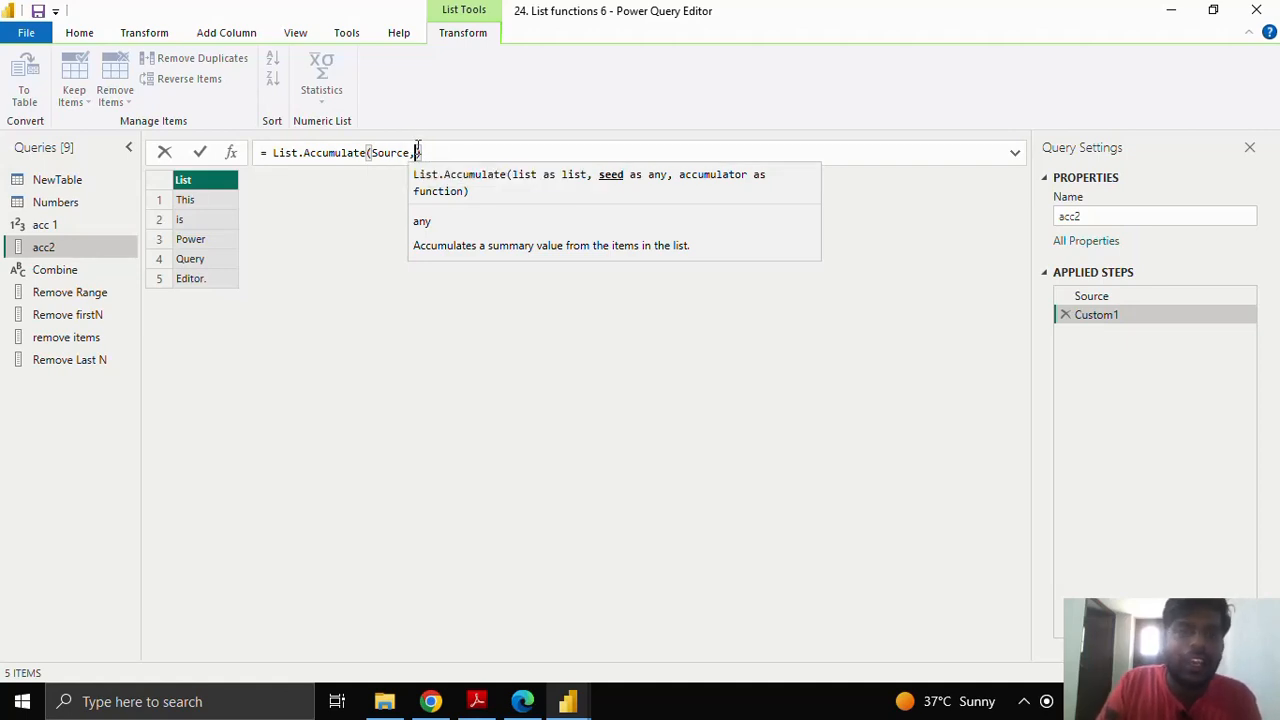
text(")
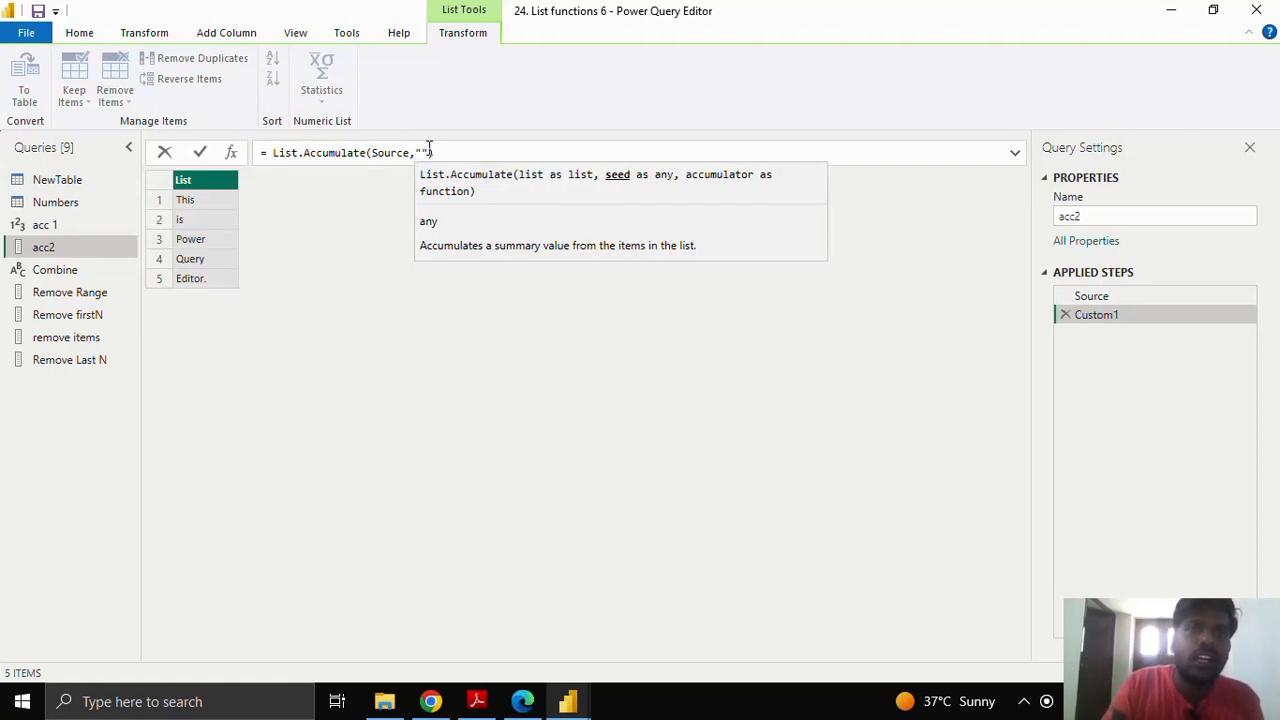
click(430, 148)
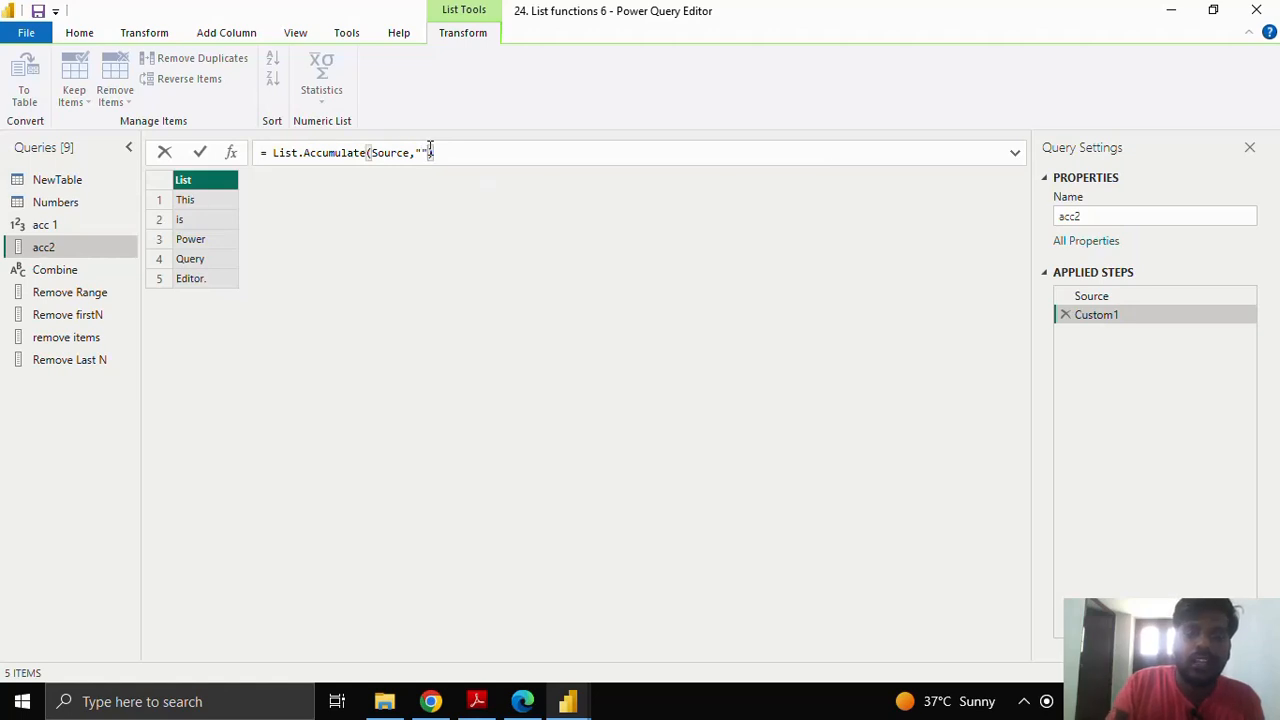
text(,)
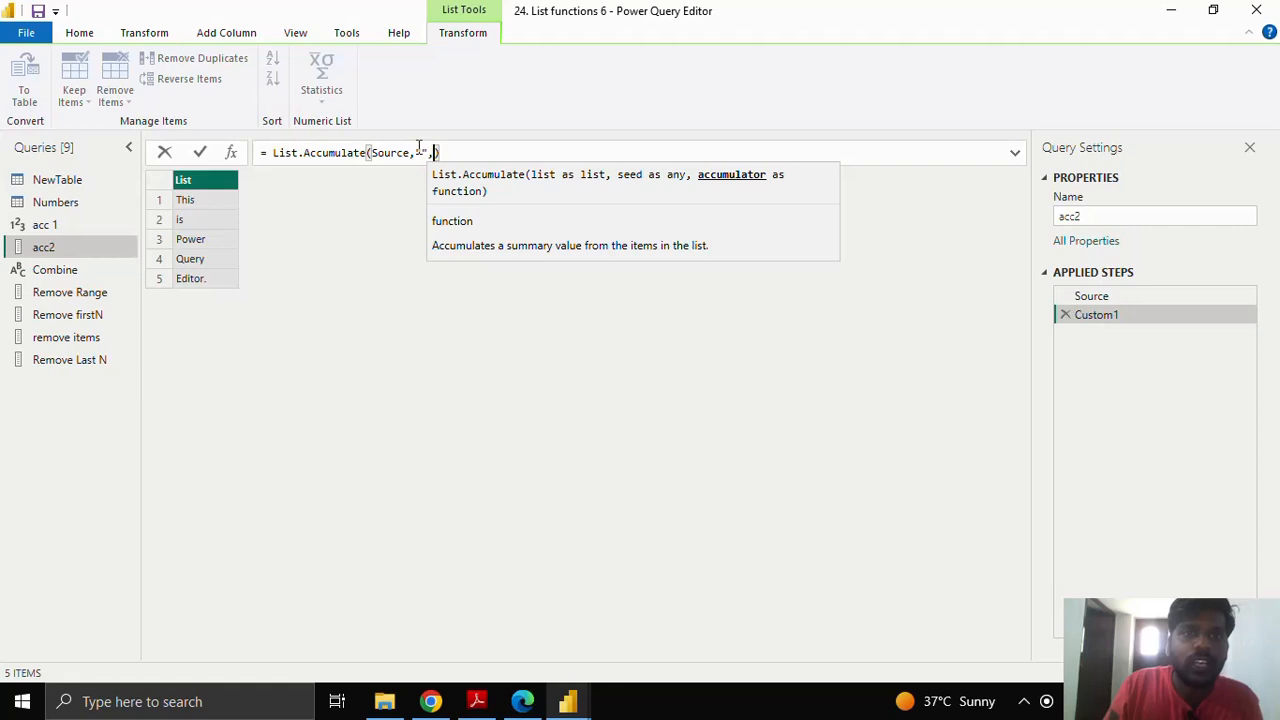
drag(418, 148, 430, 148)
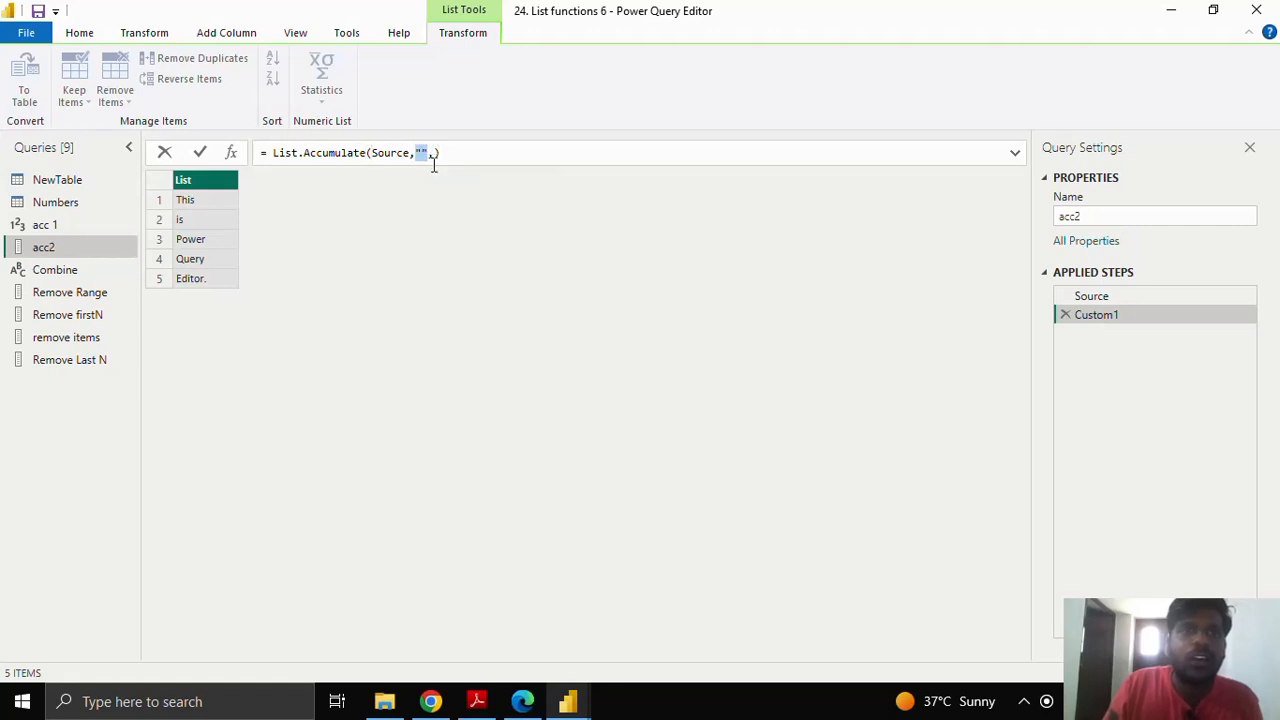
click(434, 152)
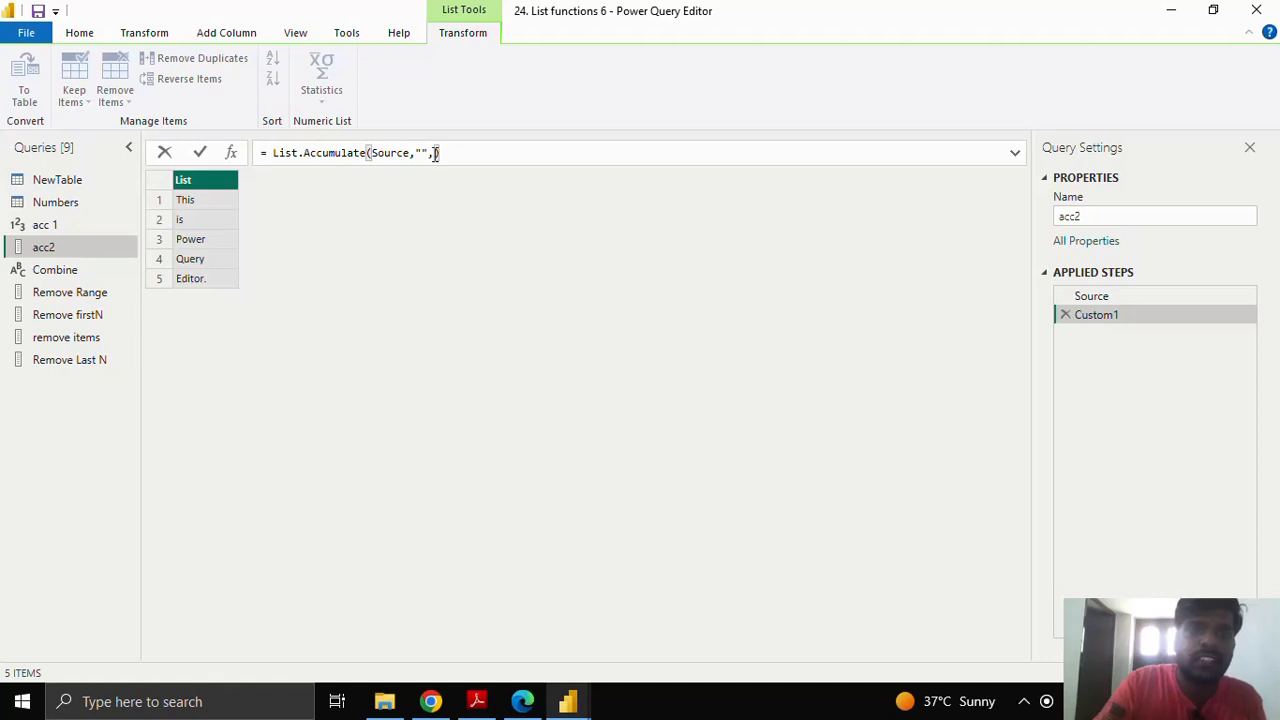
text(()
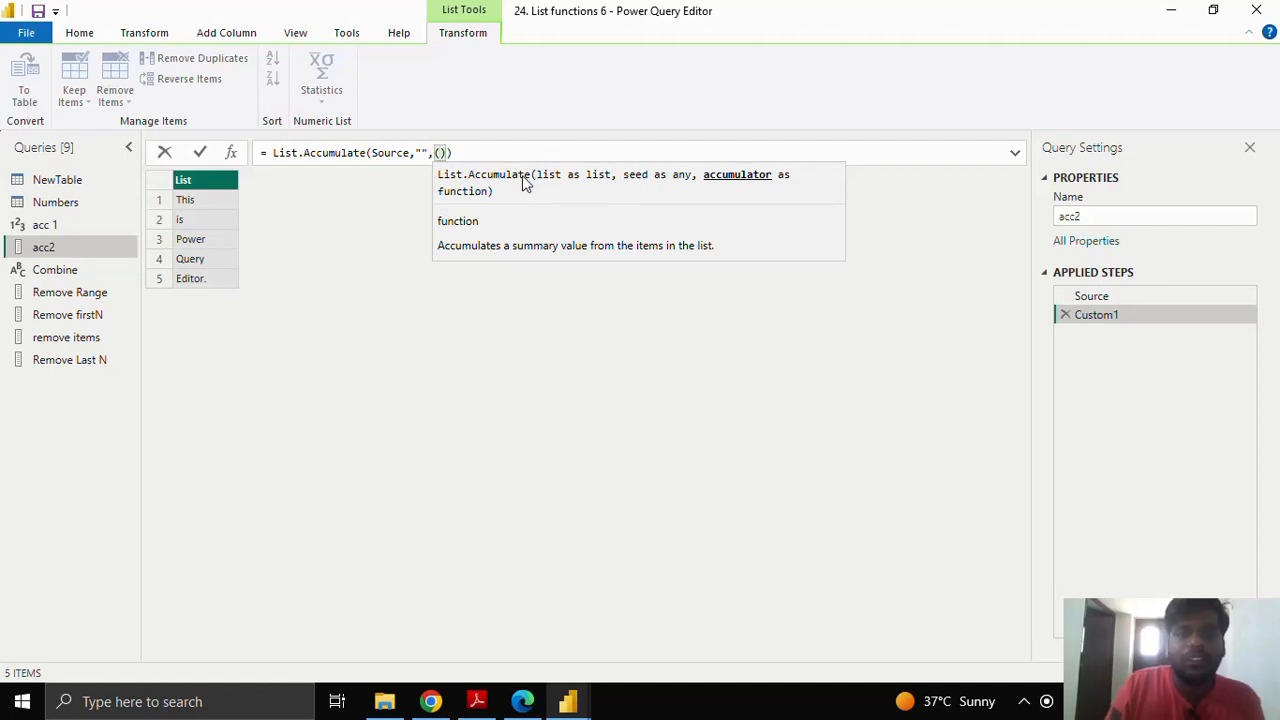
Step: Finish the accumulator as (a,b) => a & b, fixing typos, and highlight the Source and function arguments
text(a,)
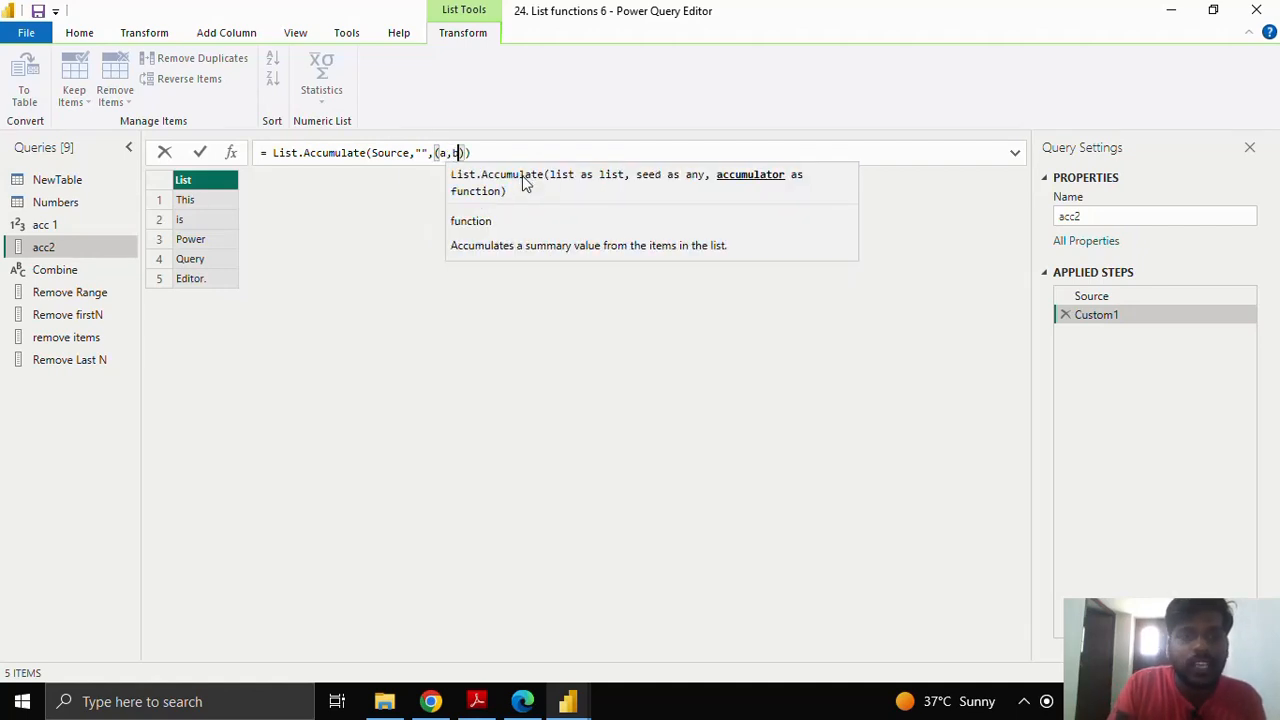
text(b) =)
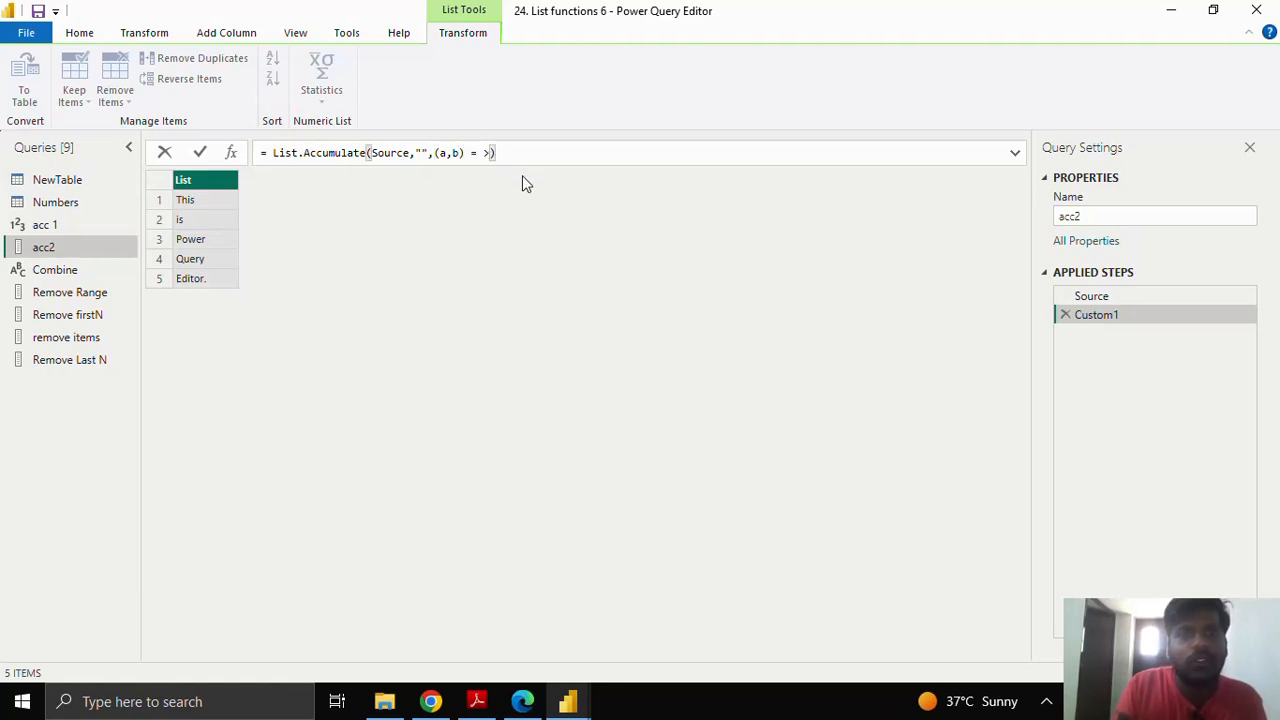
key(BackSpace)
key(BackSpace)
text(>)
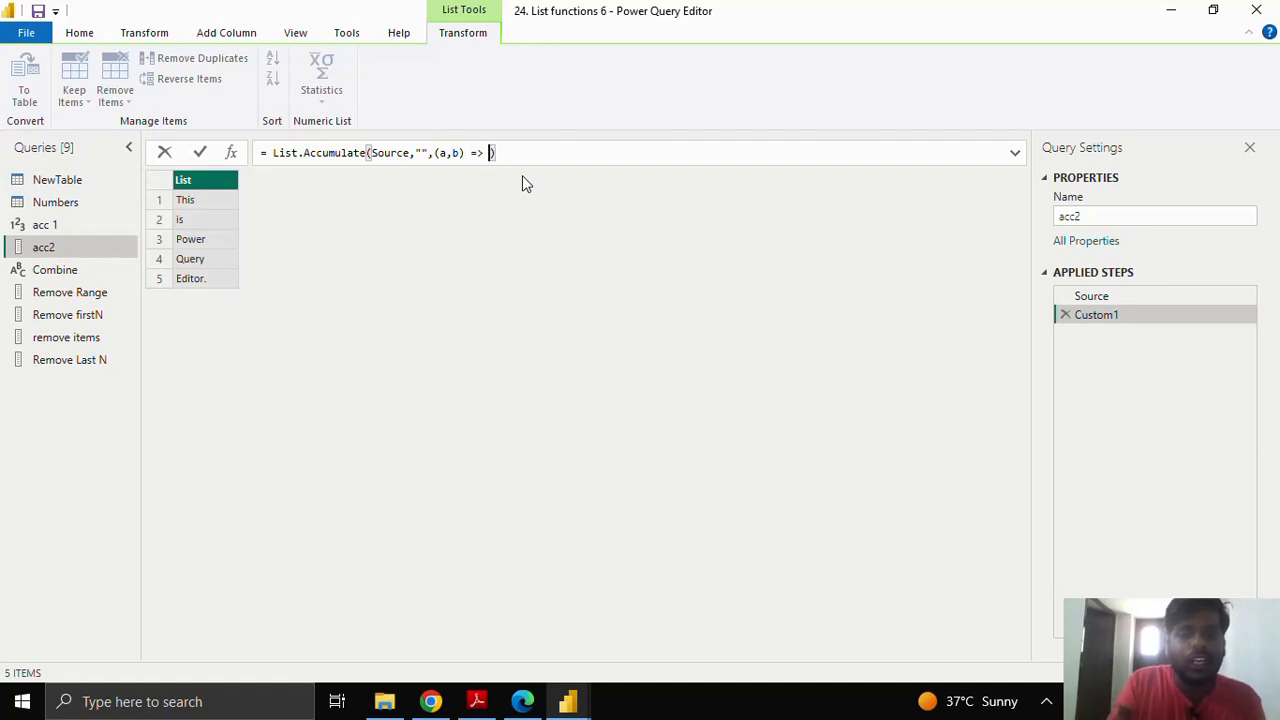
text( a )
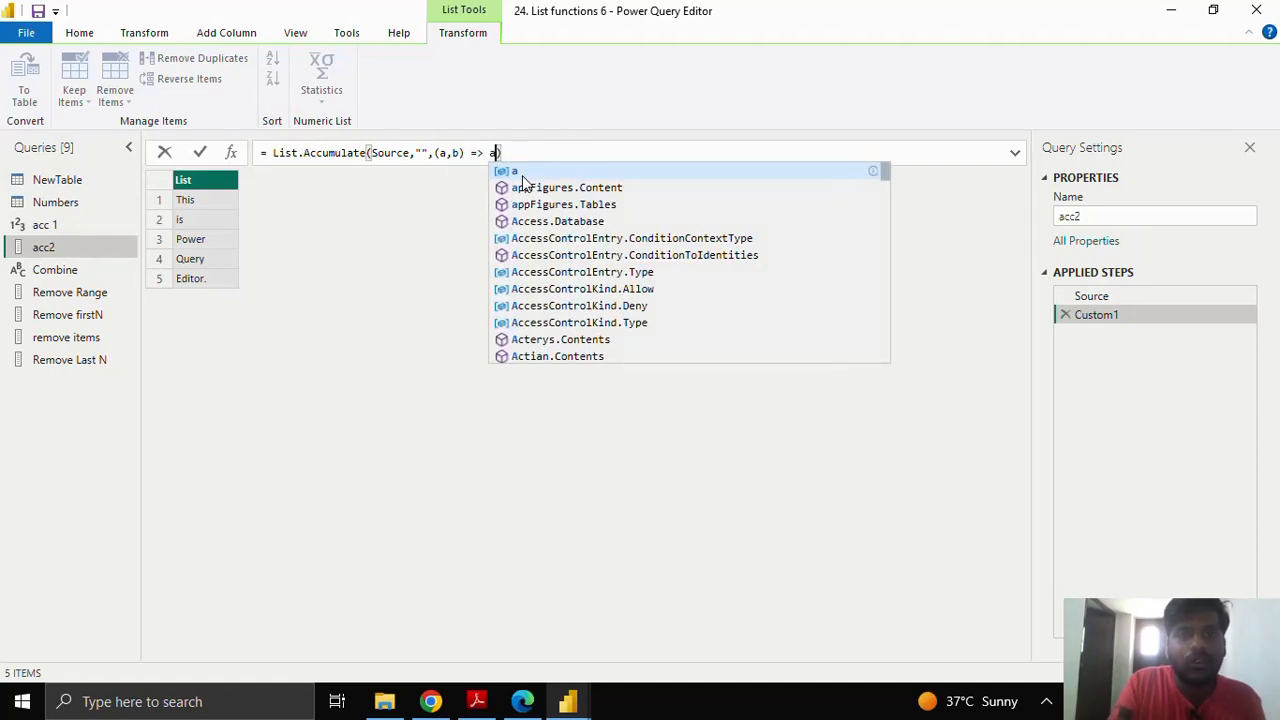
text(&)
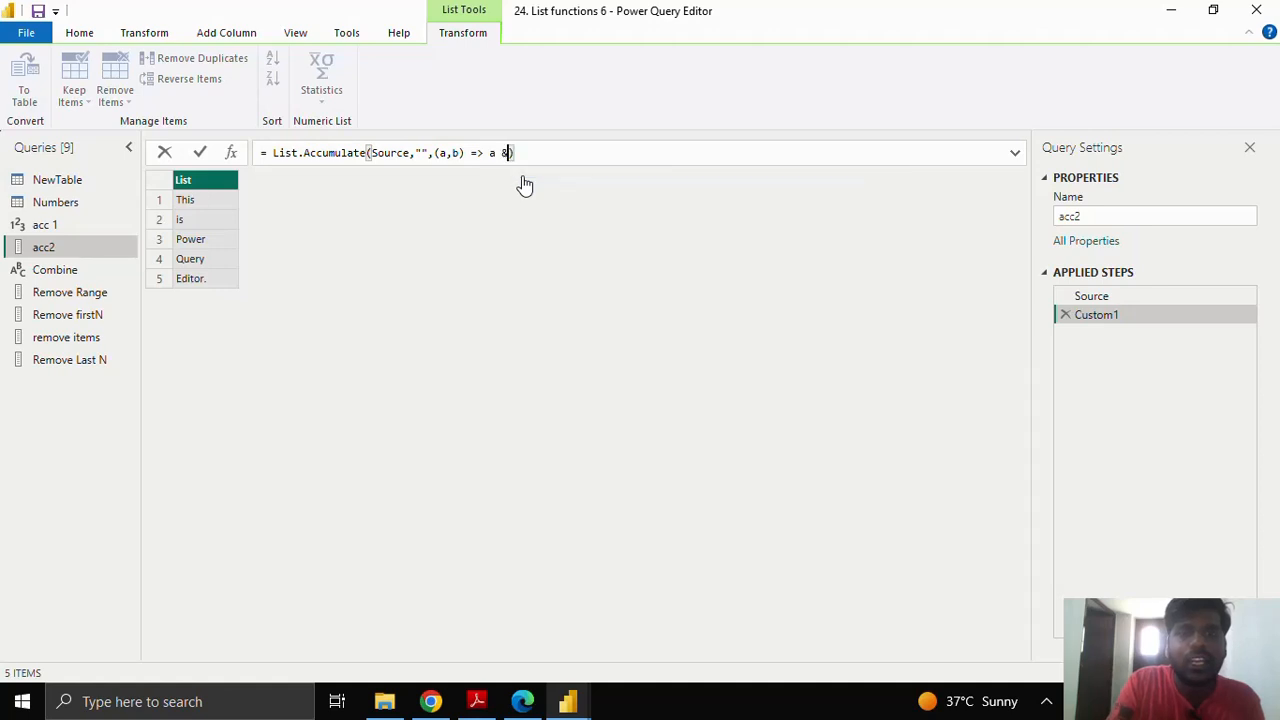
text( b)
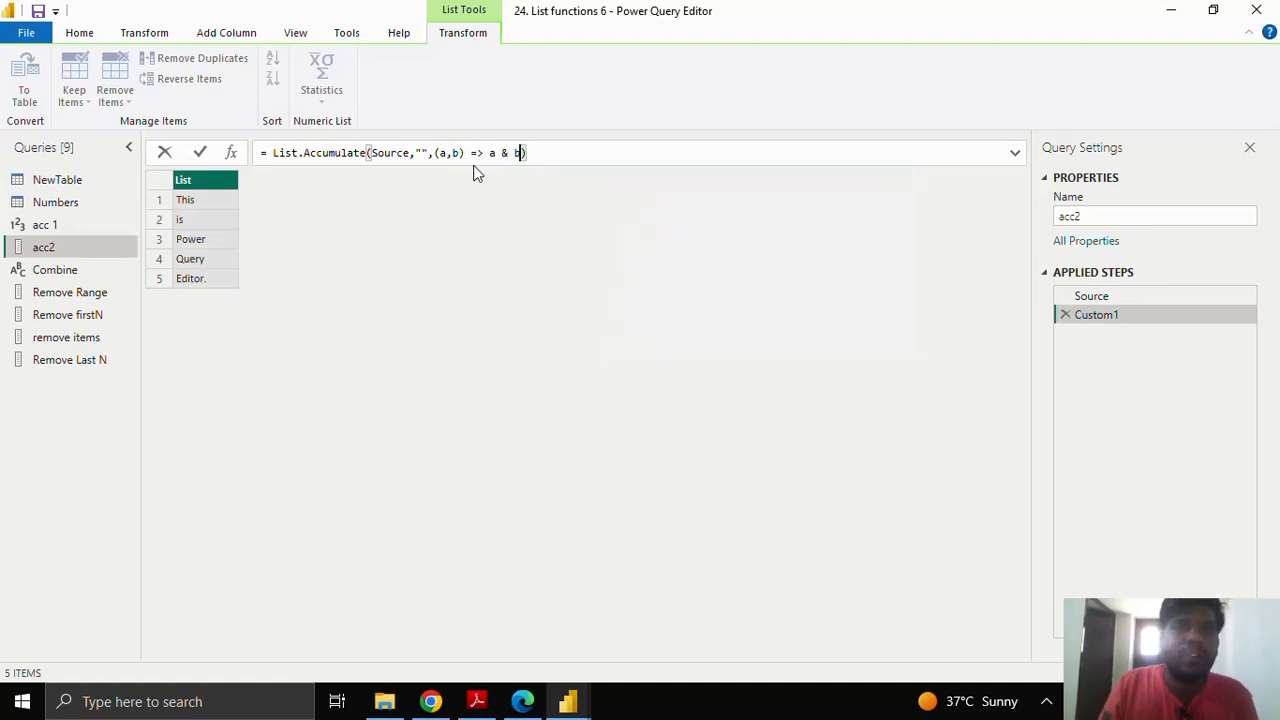
key(BackSpace)
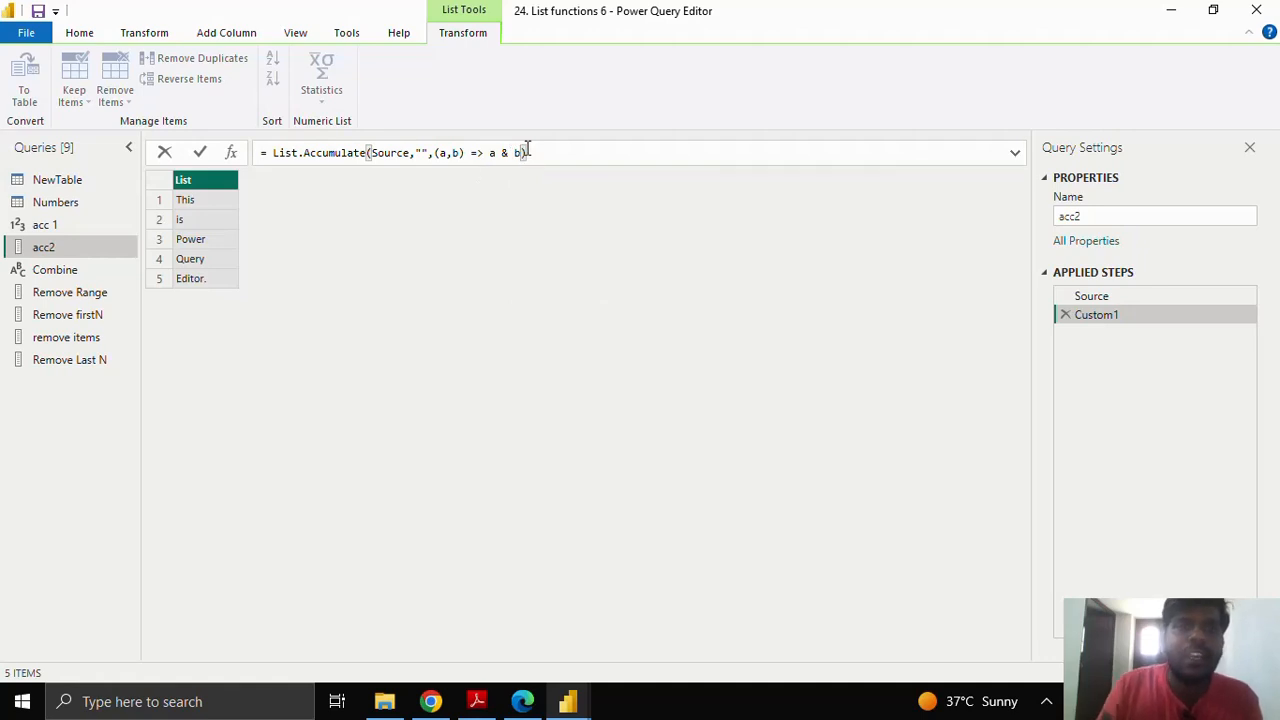
drag(371, 155, 425, 152)
click(408, 155)
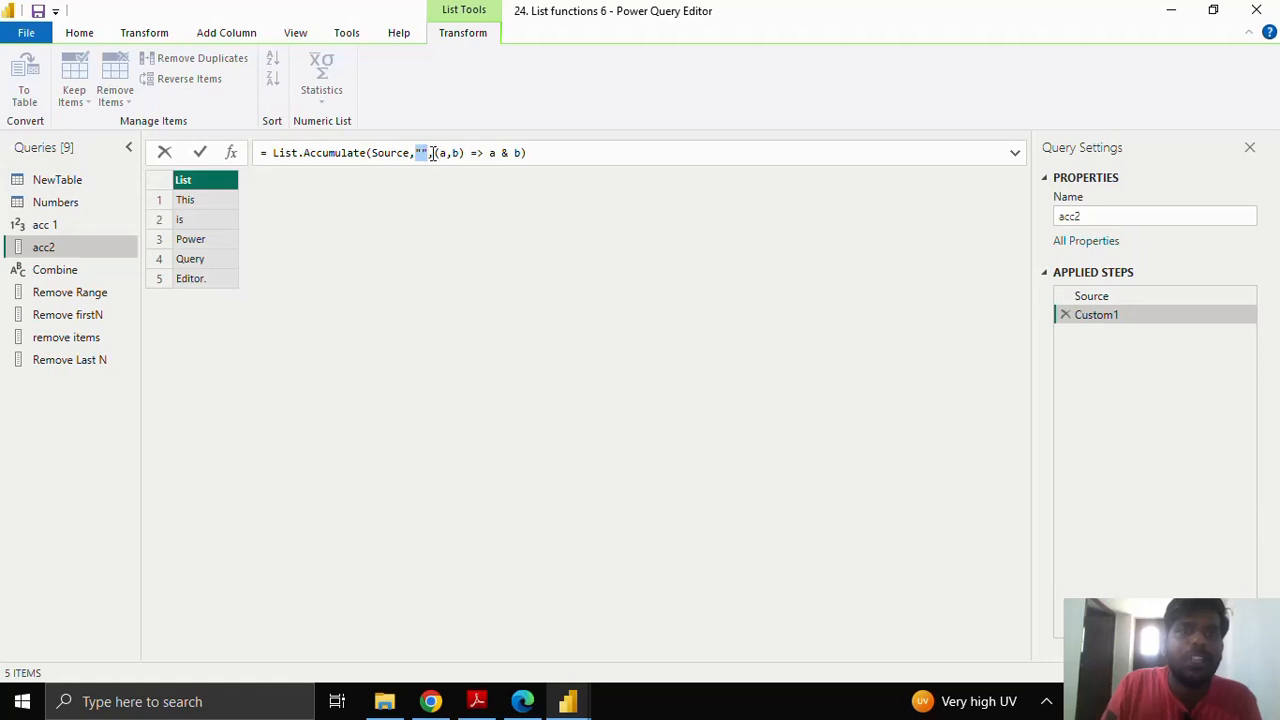
drag(434, 153, 520, 152)
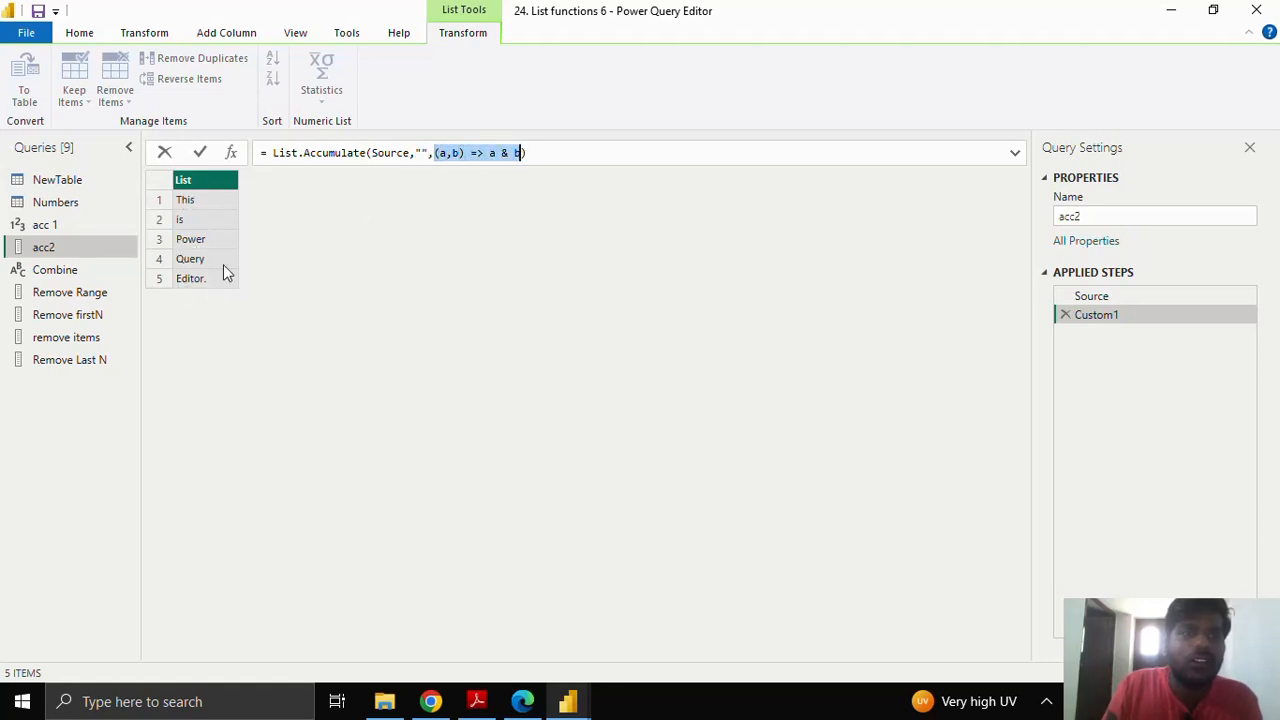
Step: Commit acc2 to produce "This is Power Query Editor." and switch to the Combine query
click(198, 153)
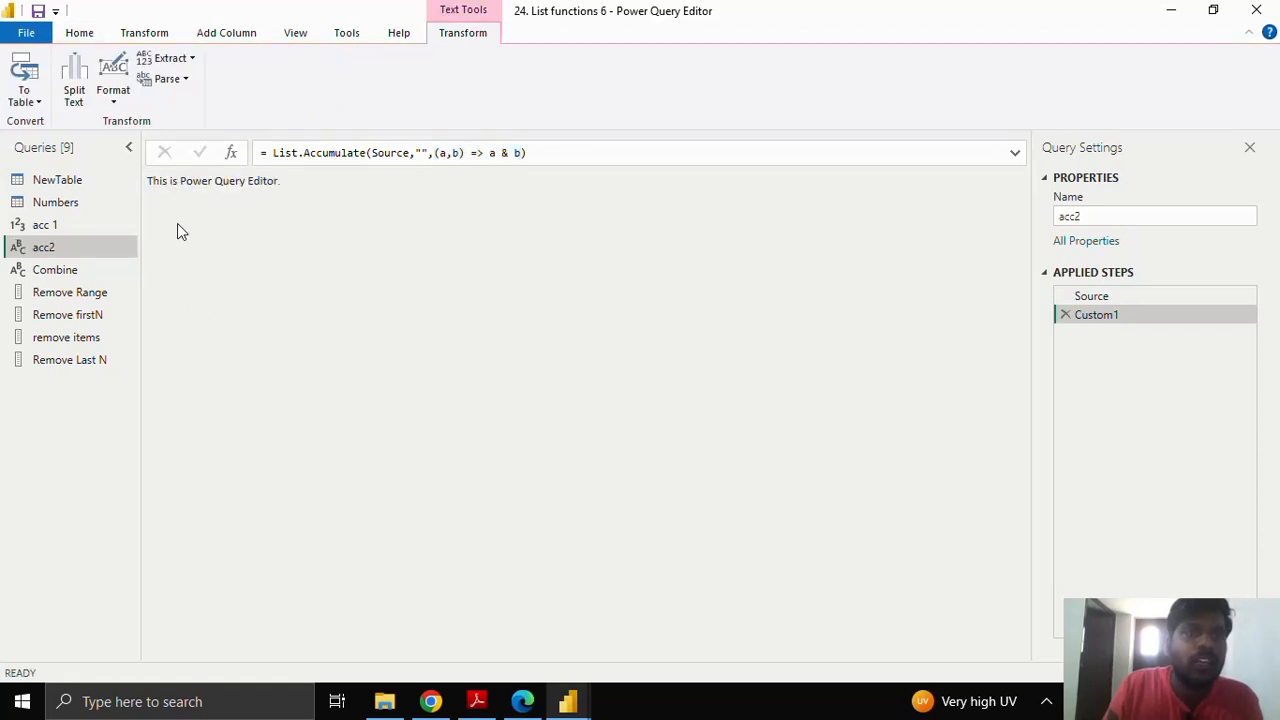
drag(148, 181, 283, 183)
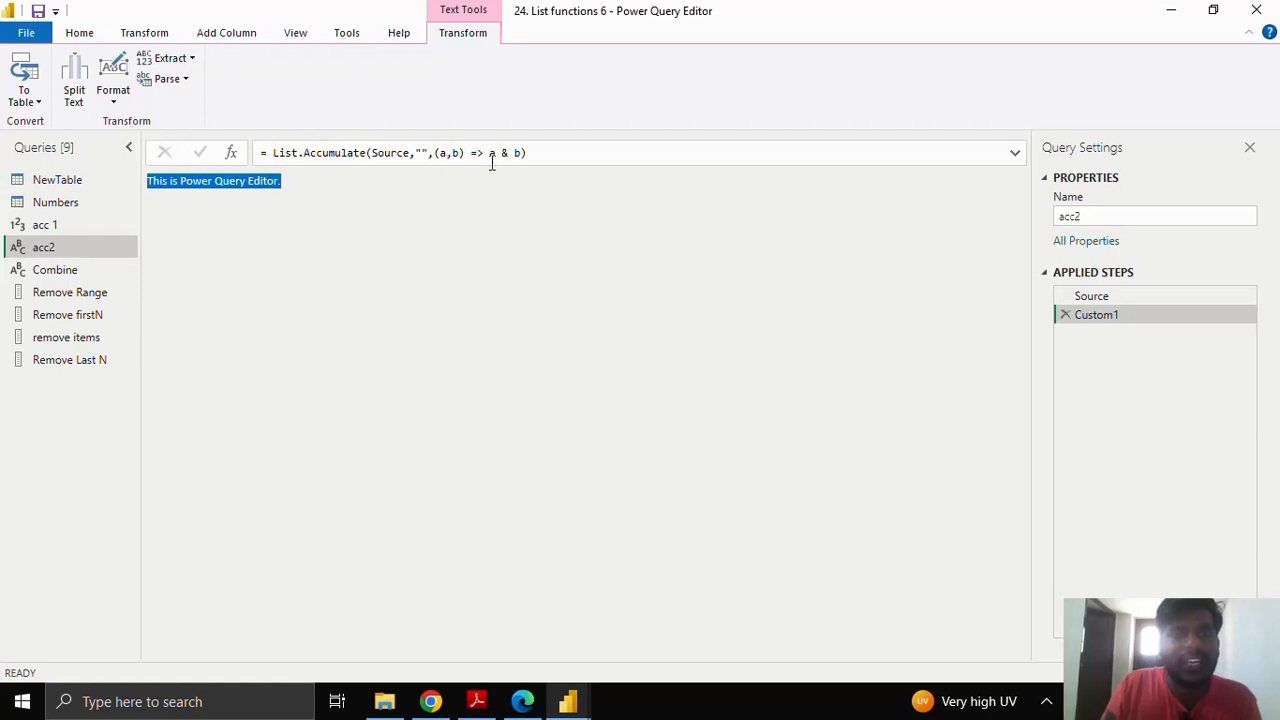
click(93, 272)
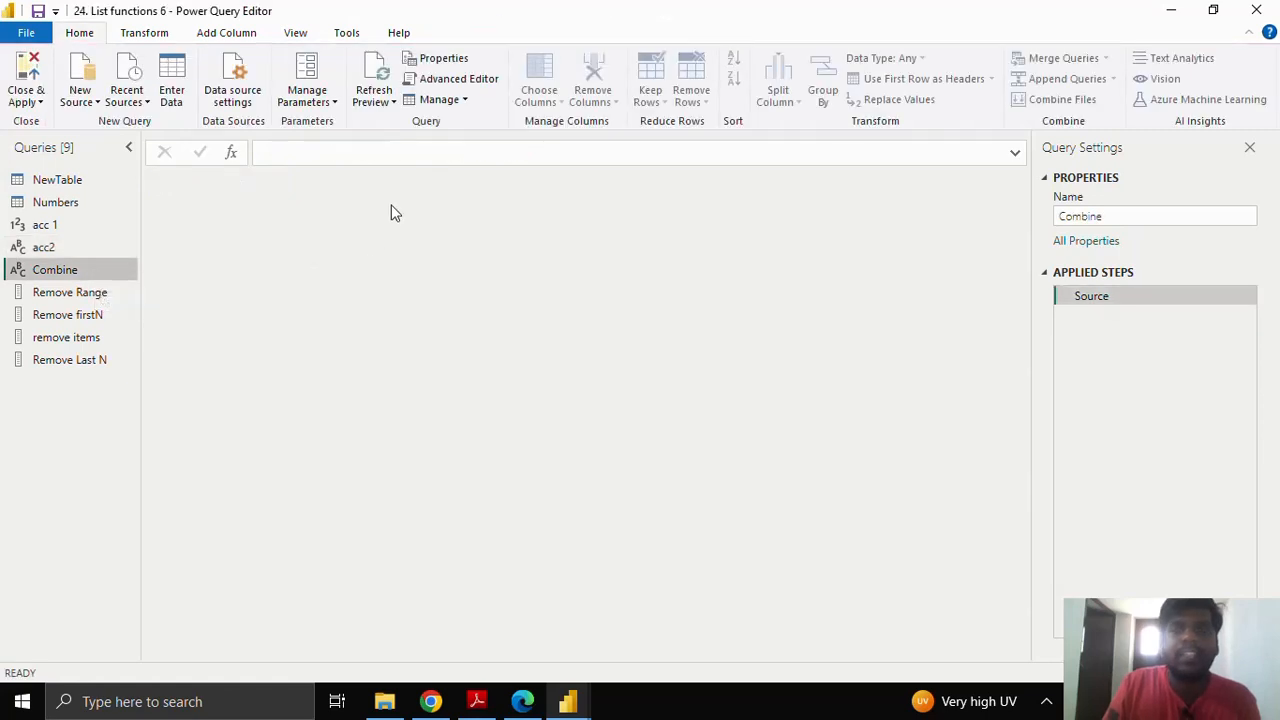
Step: Start the Combine formula with =List.Combine, removing the duplicated List prefix
click(352, 155)
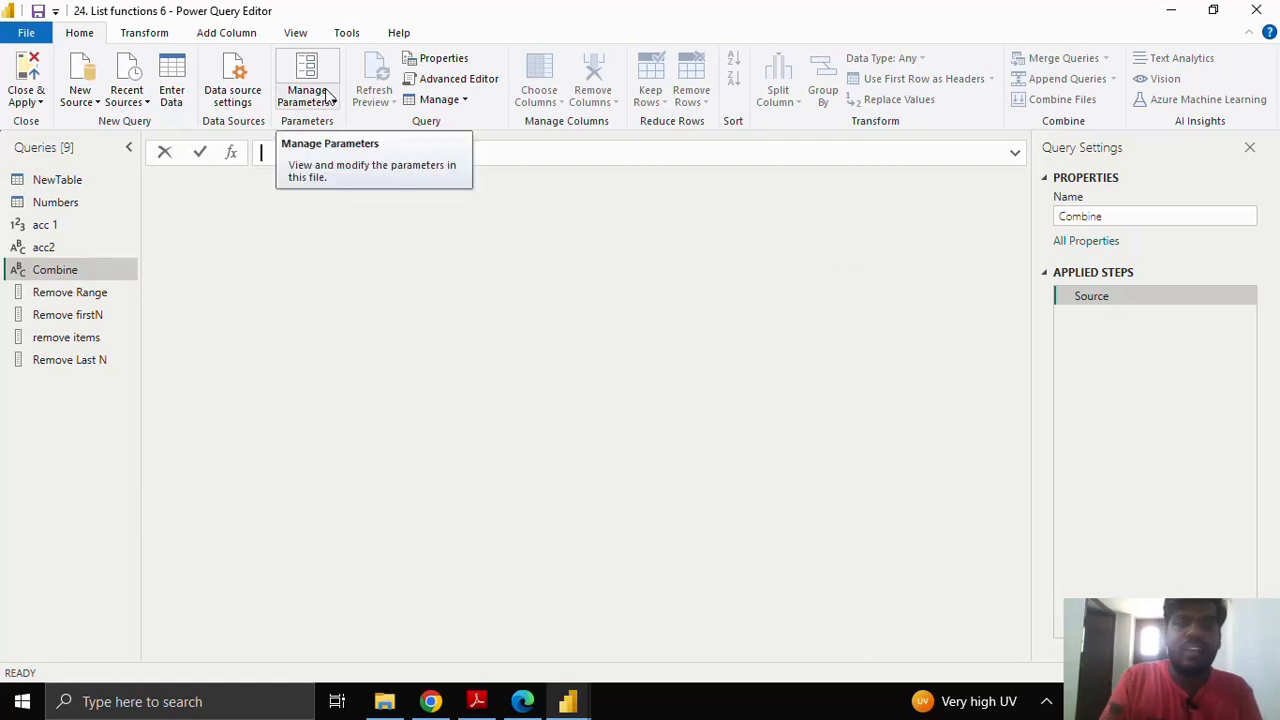
text(=)
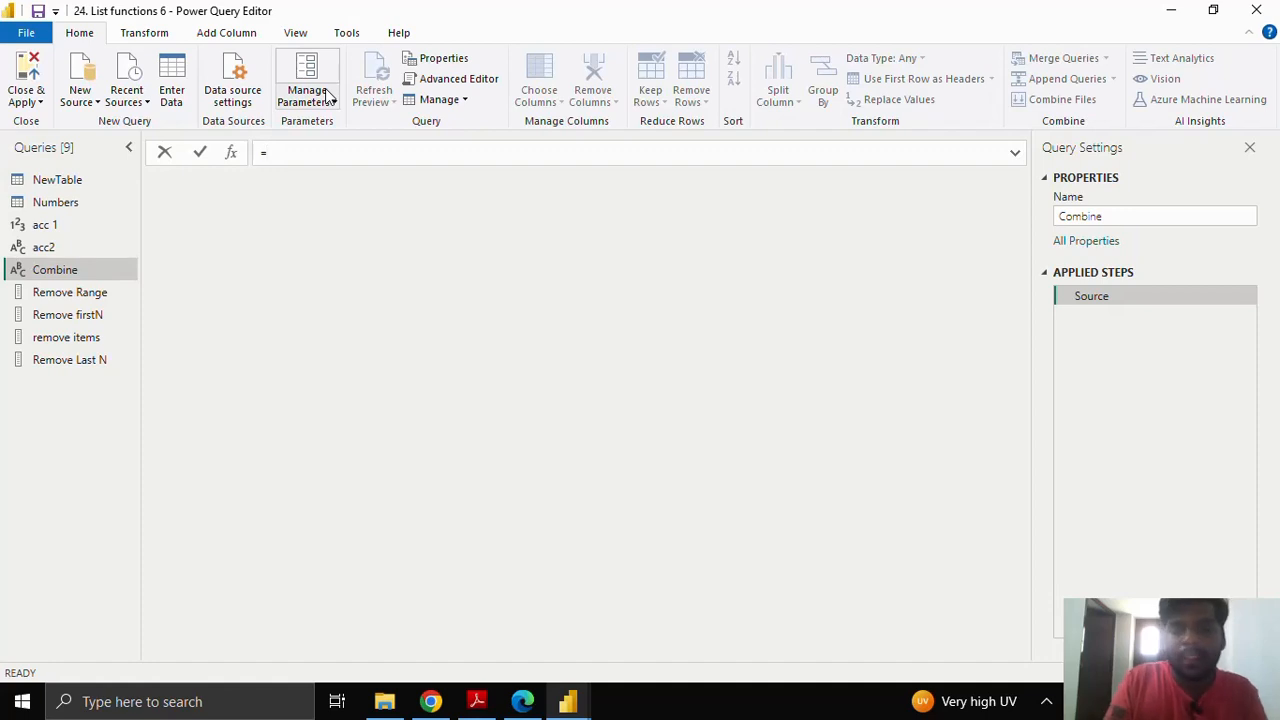
text(List.)
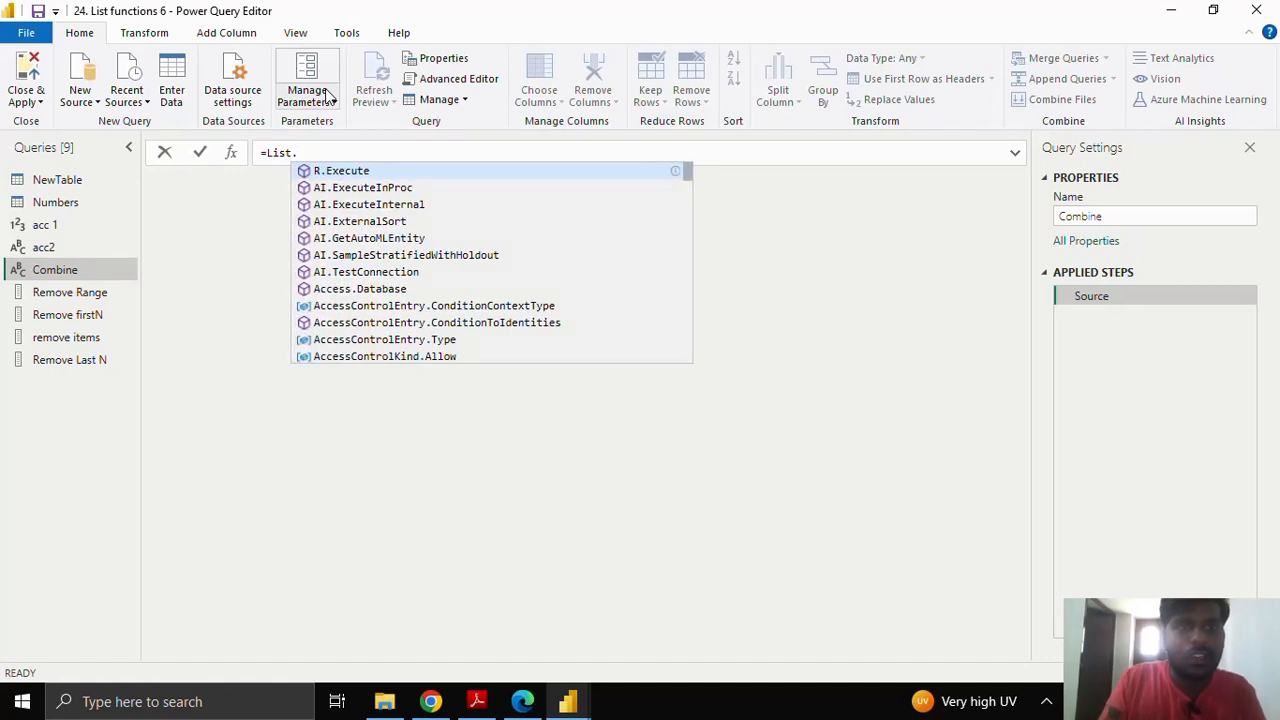
text(Co)
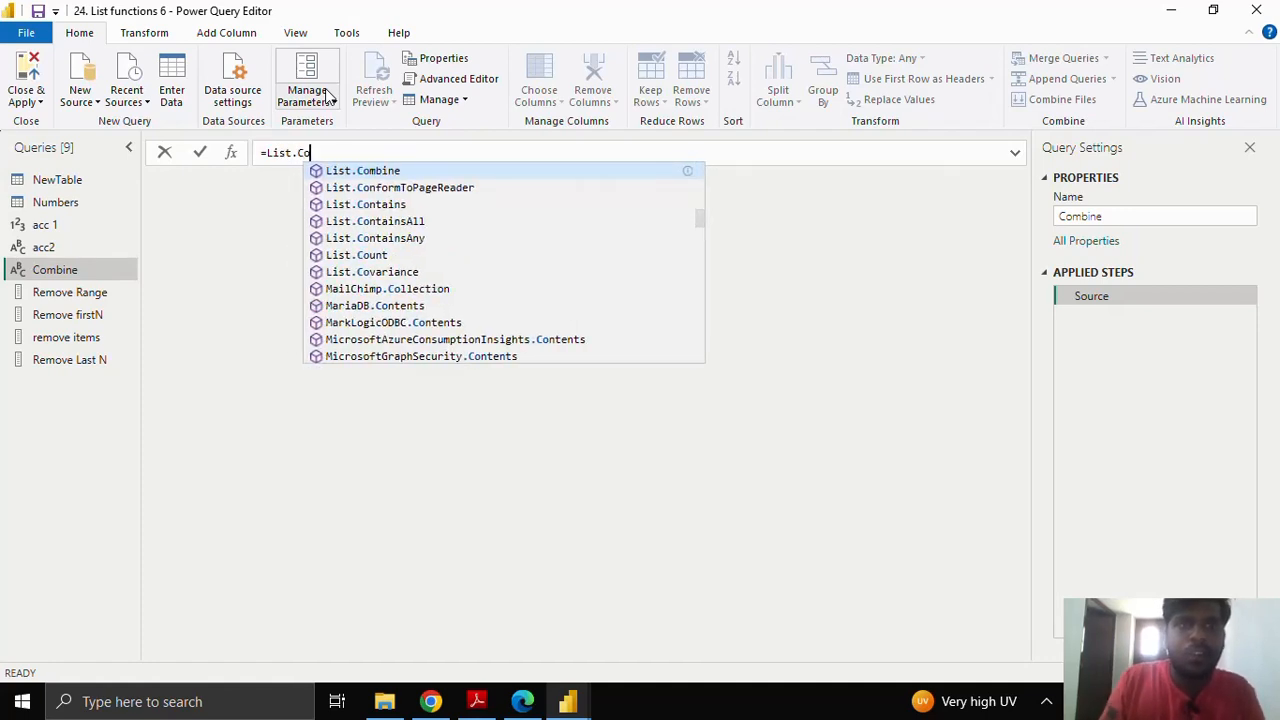
key(Escape)
key(Tab)
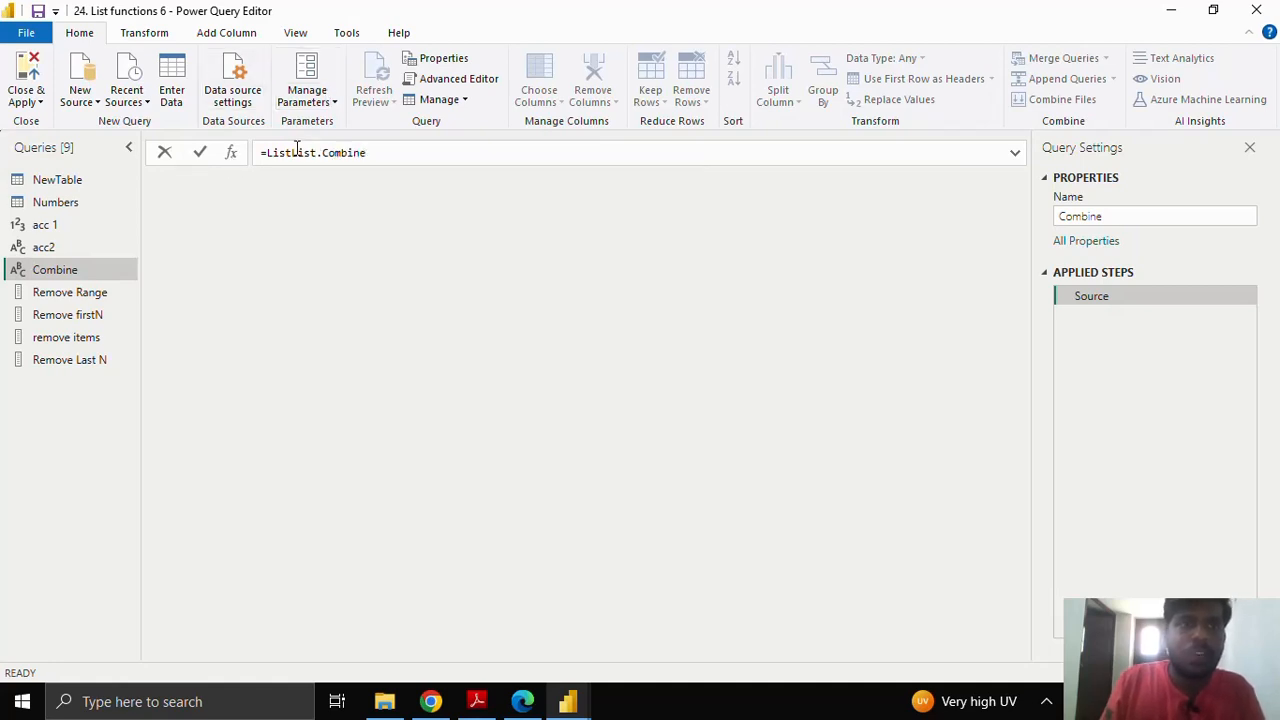
drag(292, 152, 268, 152)
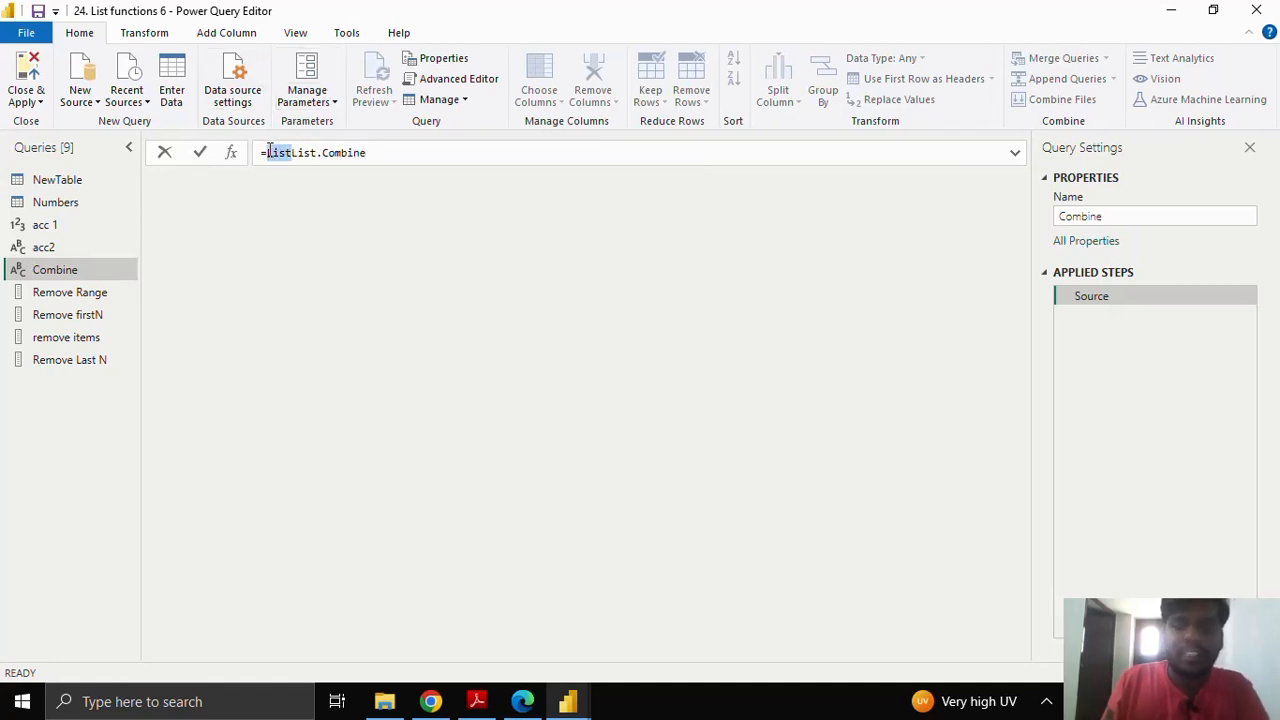
key(BackSpace)
click(364, 154)
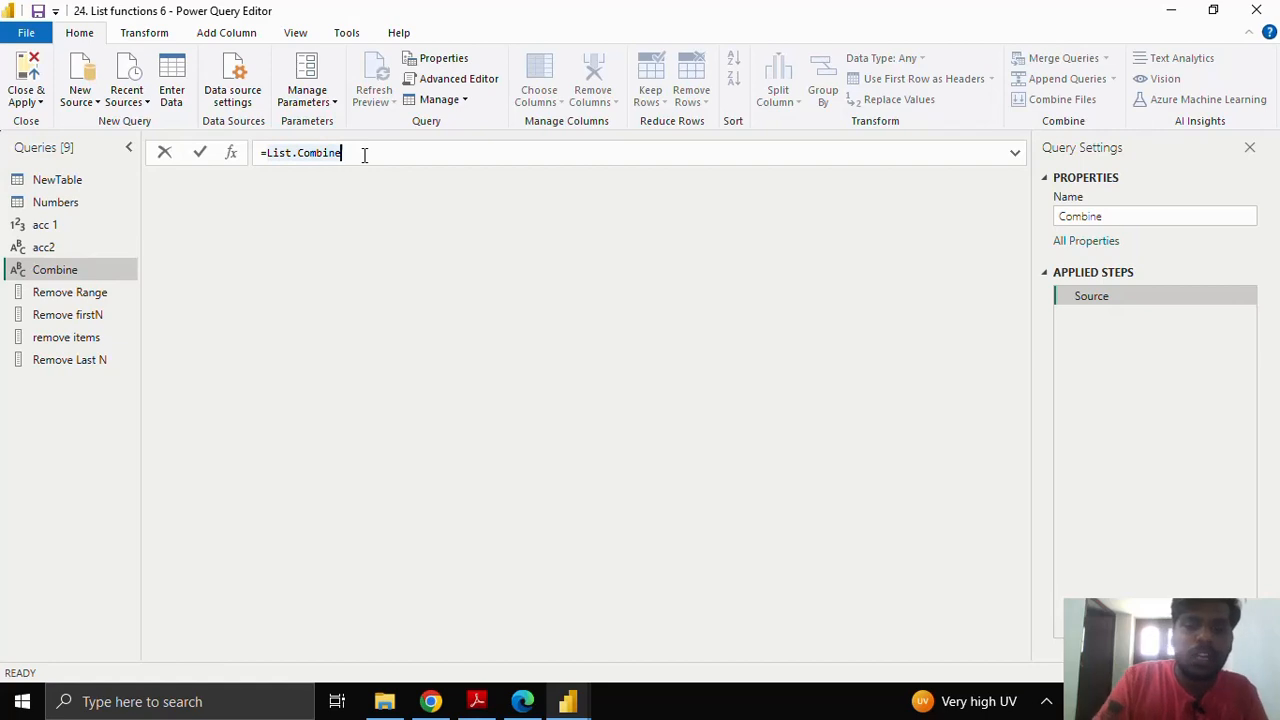
Step: Pass the lists {1..20} and {20..40} to List.Combine and commit the formula
text(()
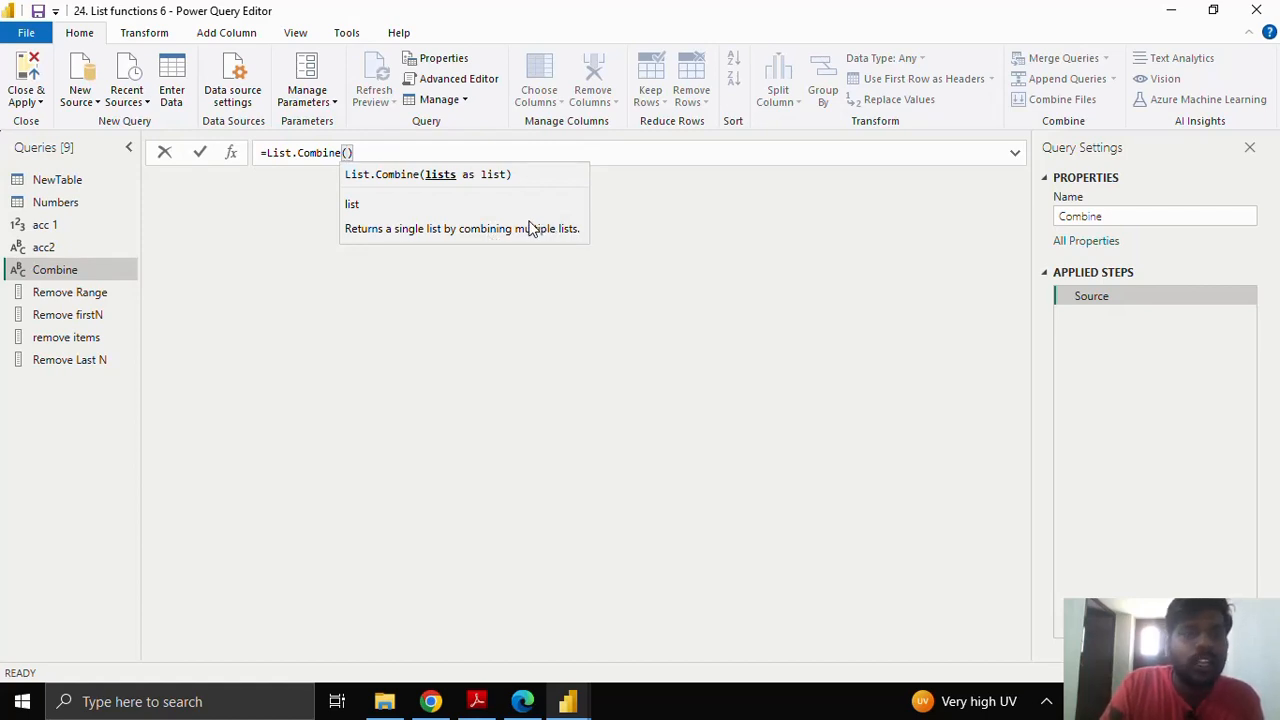
text({)
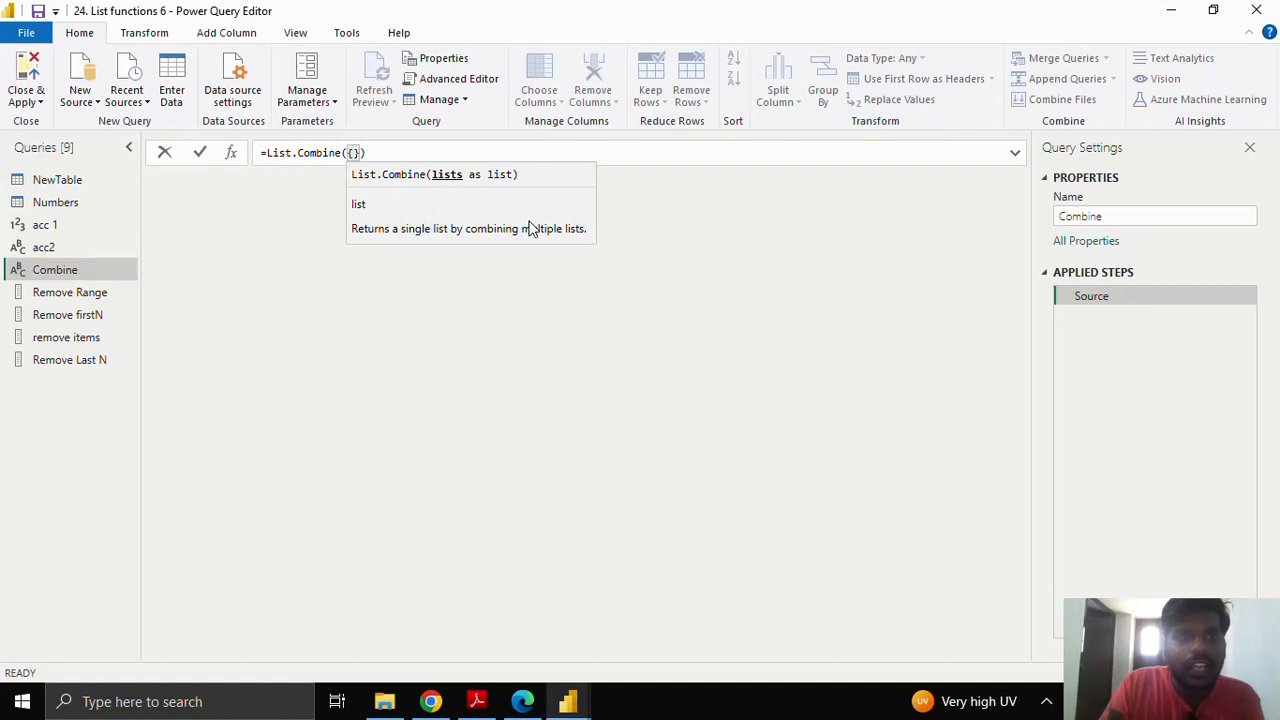
text({)
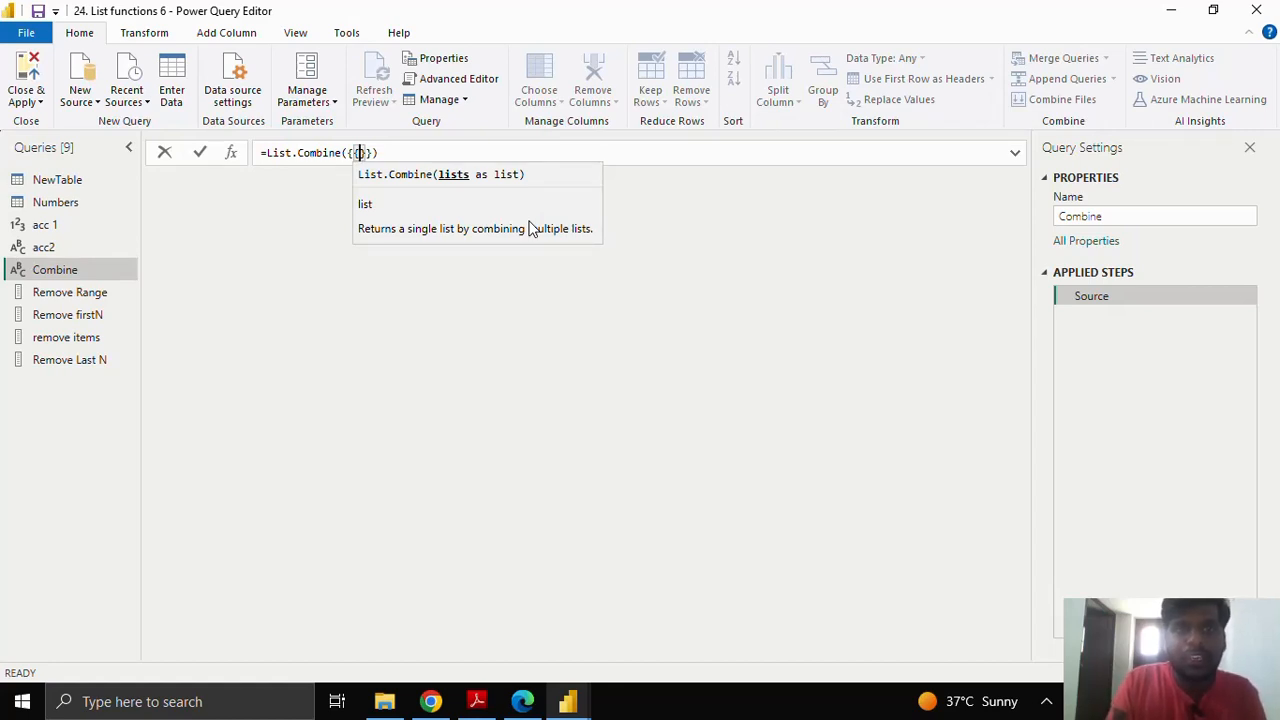
text(1,2,)
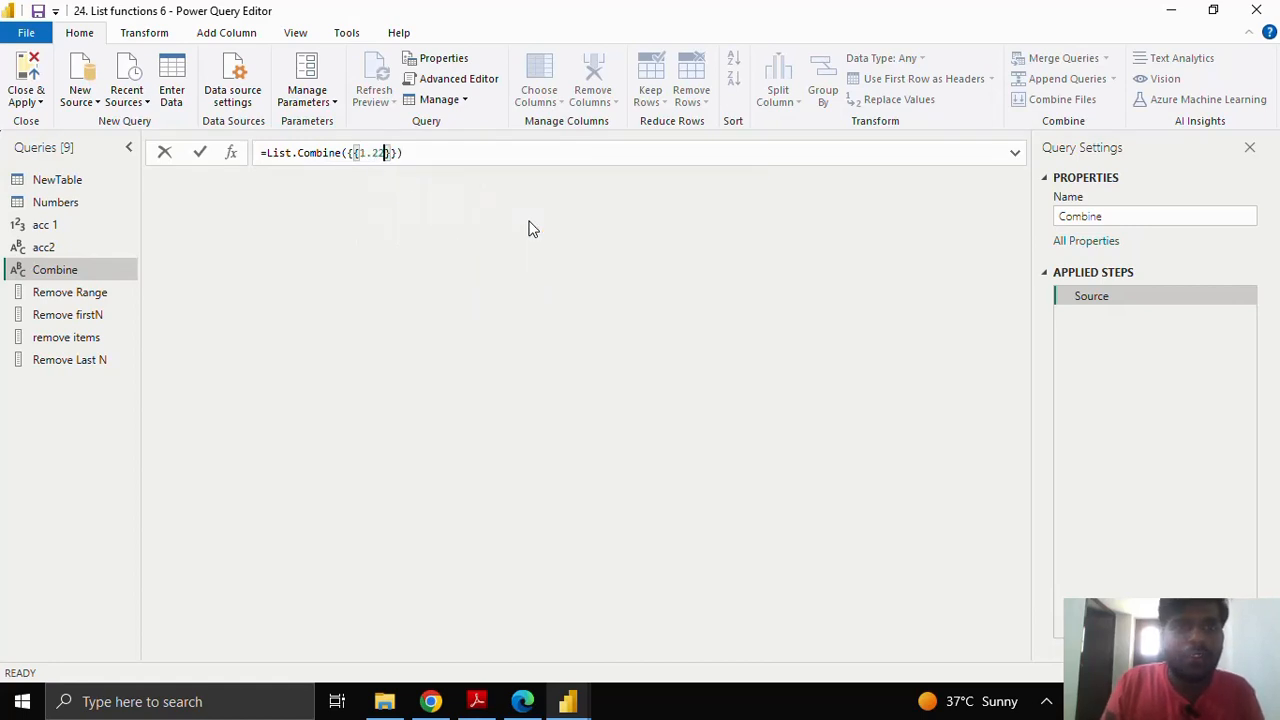
key(BackSpace)
key(BackSpace)
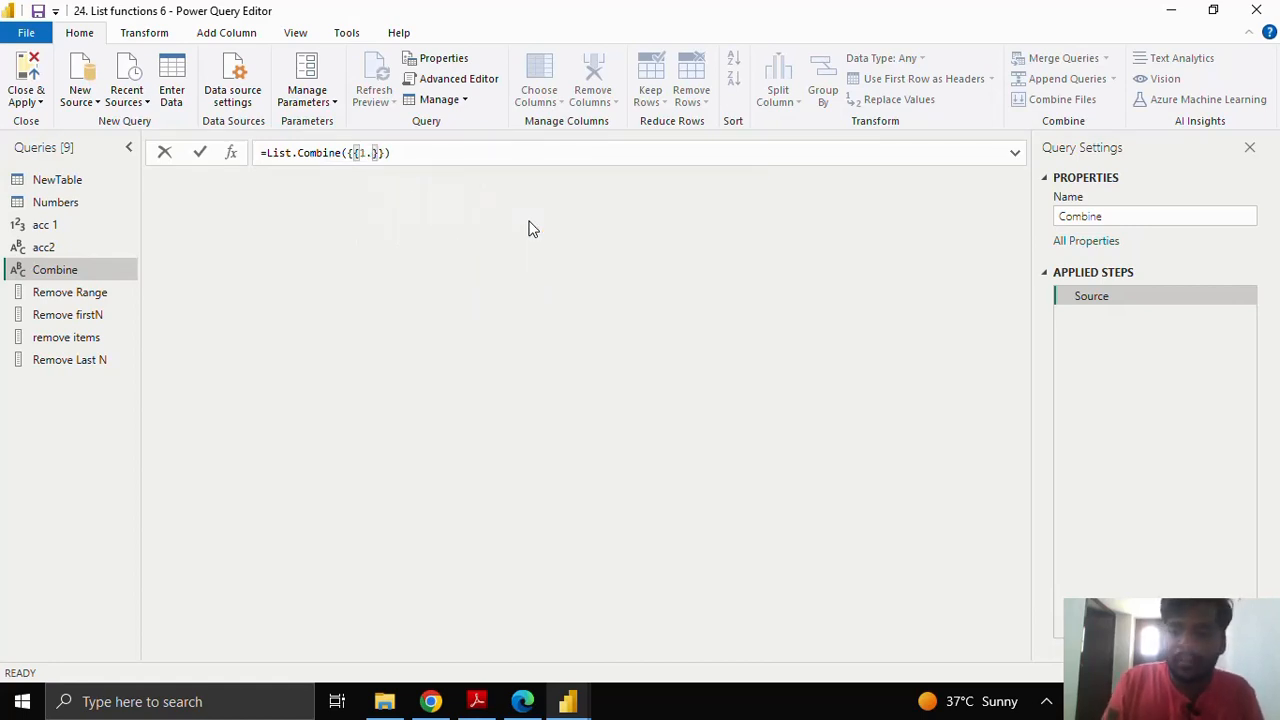
text(.20)
key(Right)
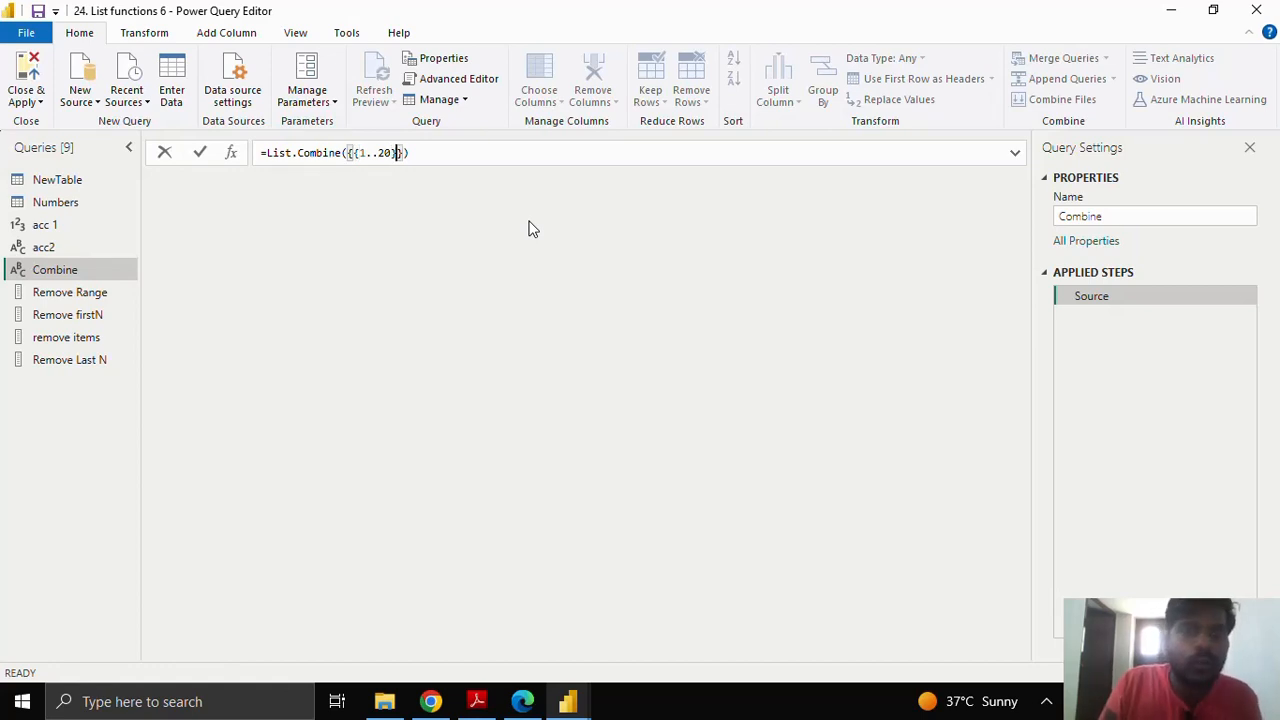
text(,)
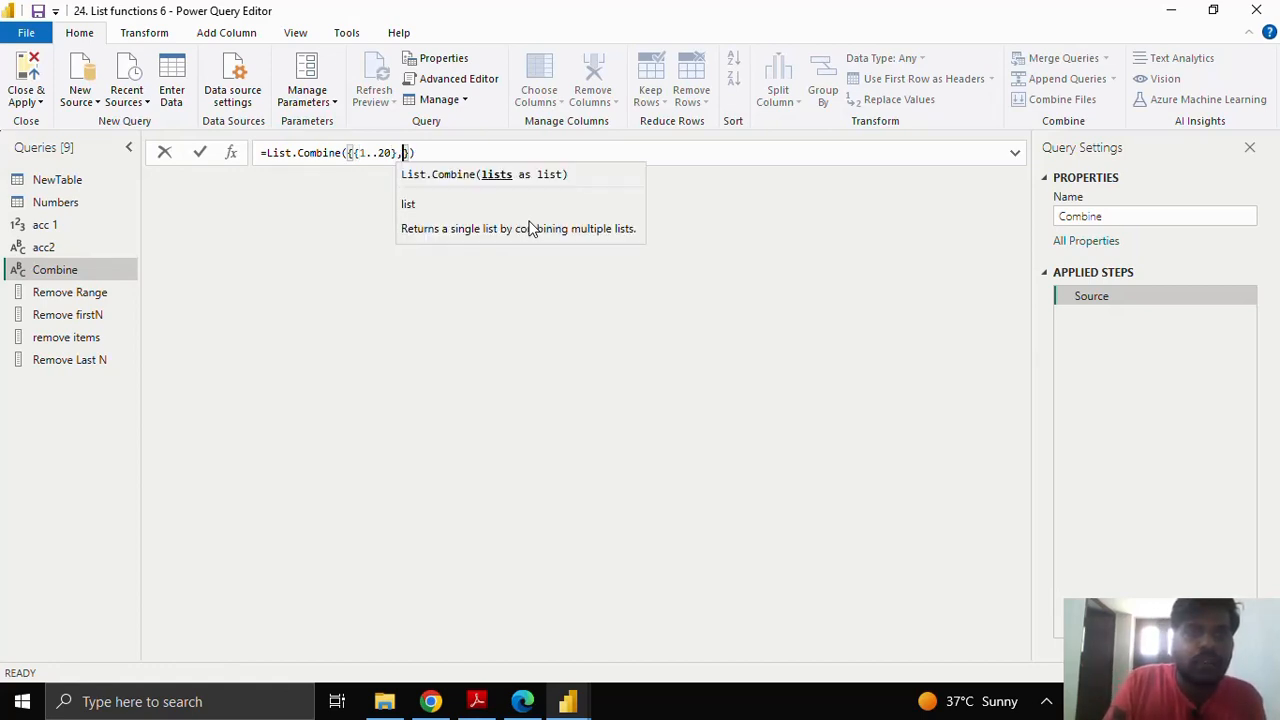
text({)
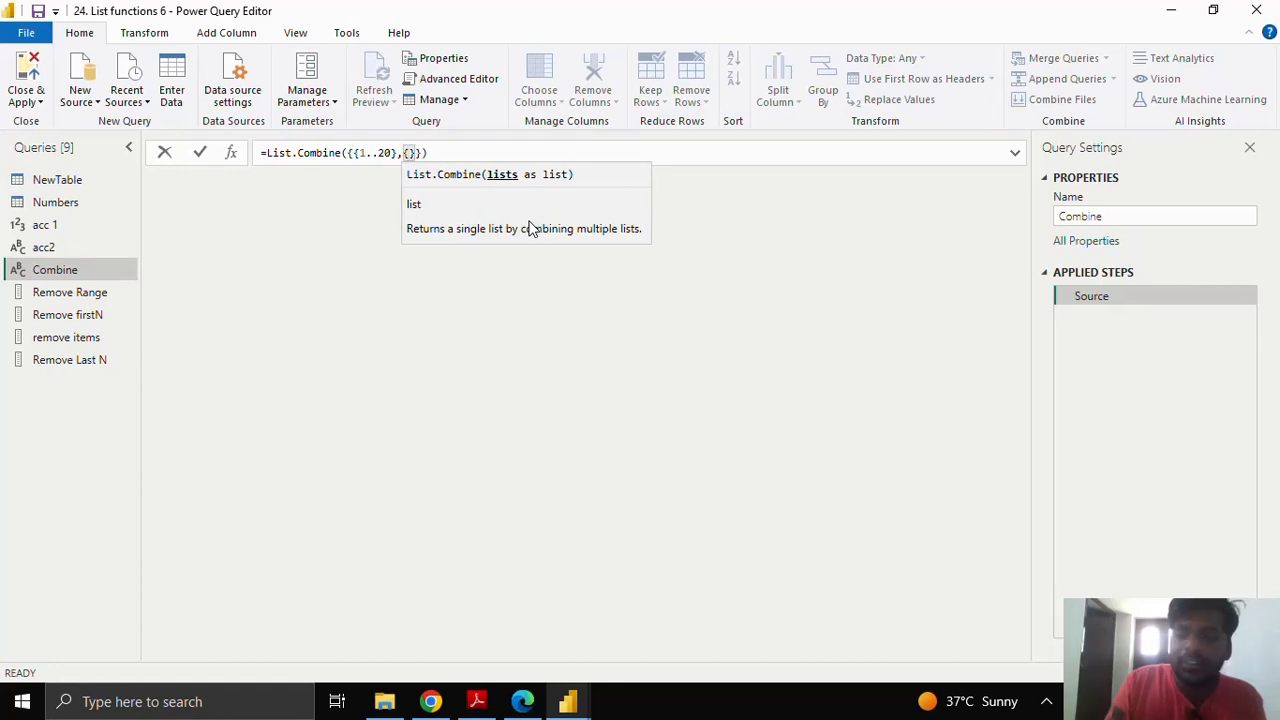
text(20..)
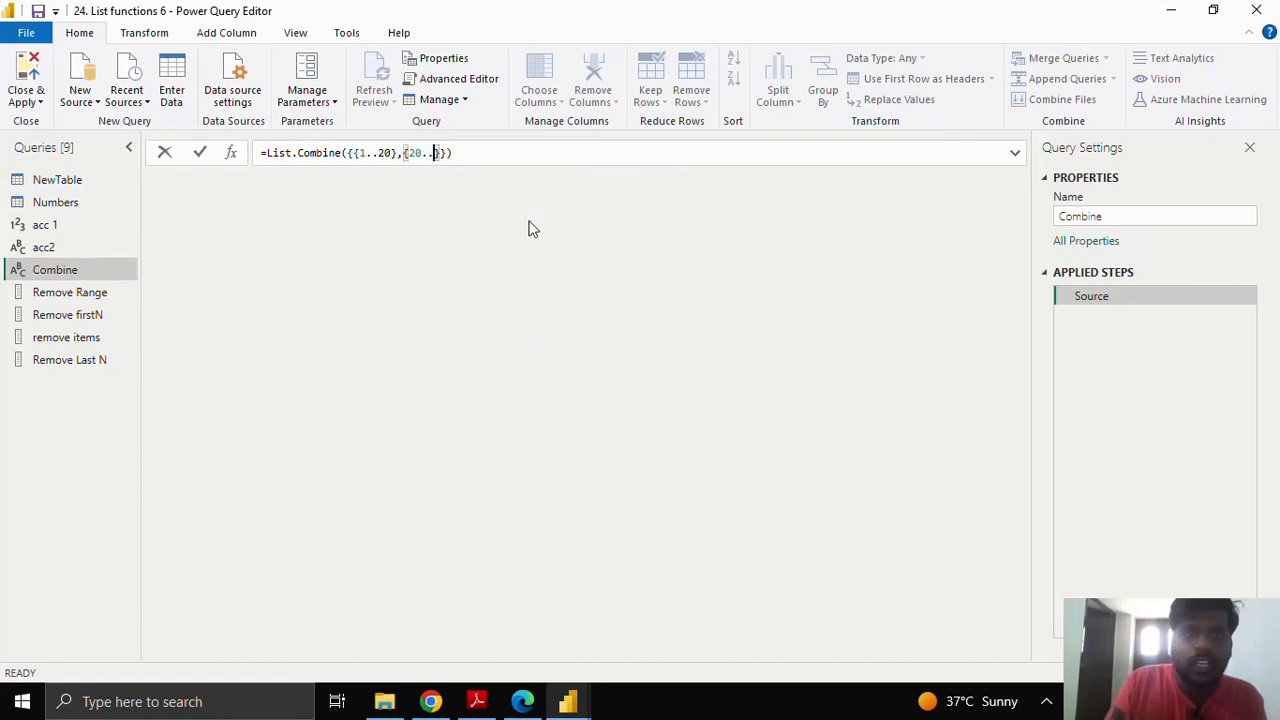
text(40)
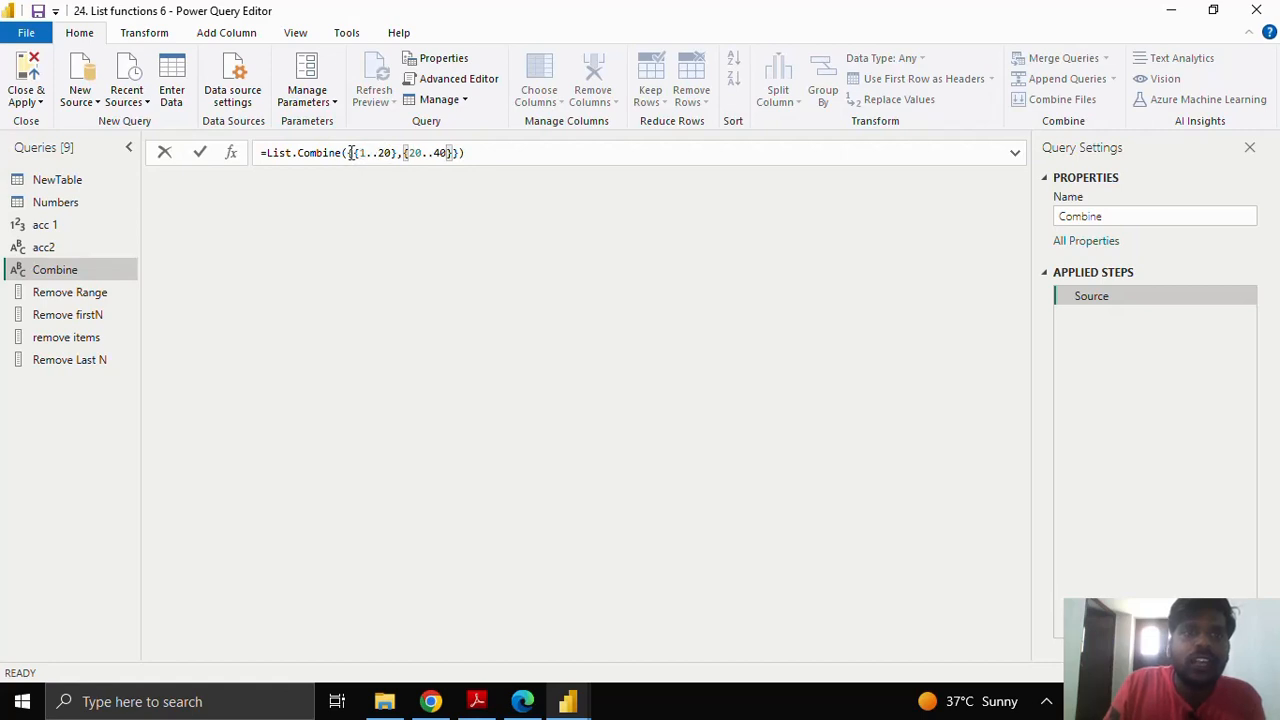
drag(351, 152, 461, 158)
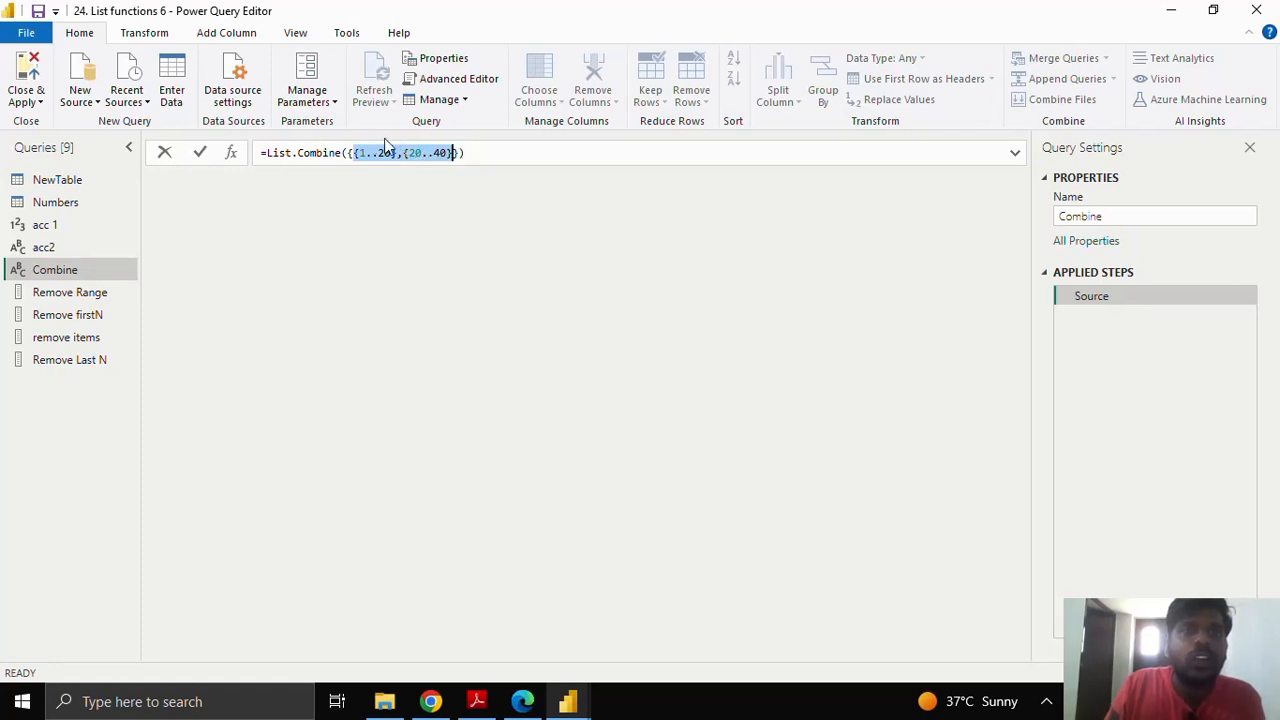
click(200, 154)
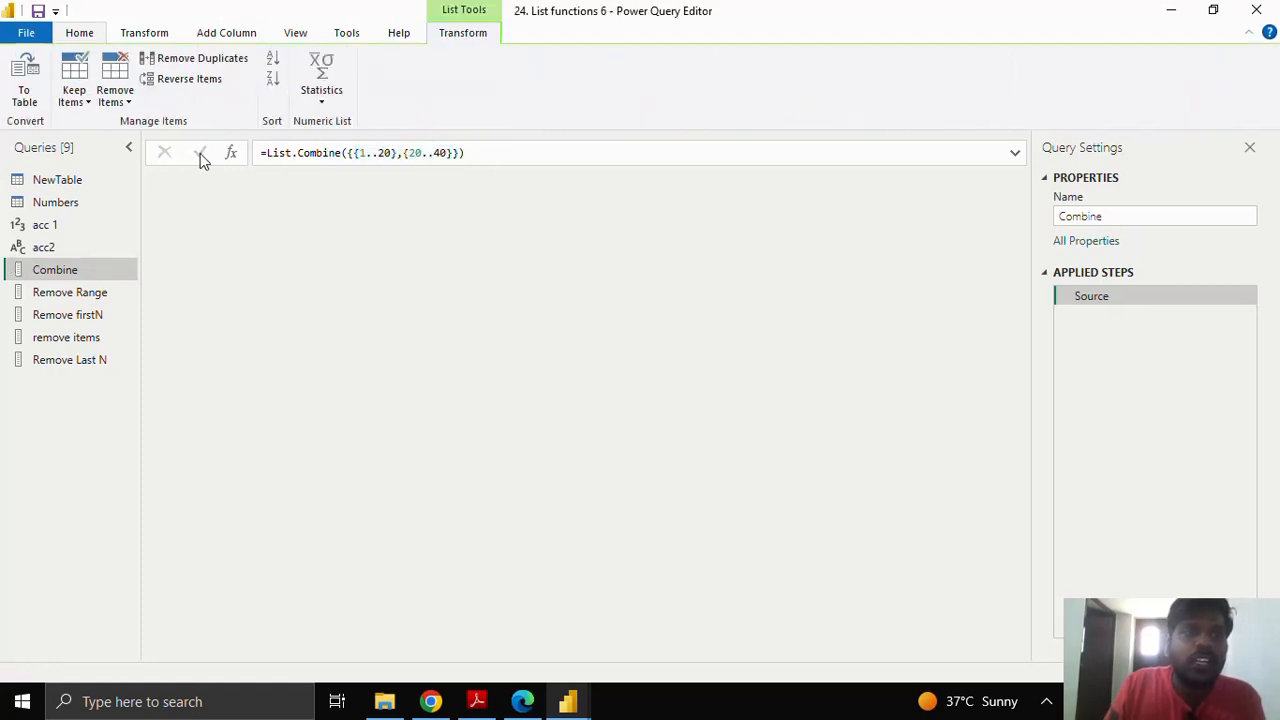
scroll(283, 595, down, 6)
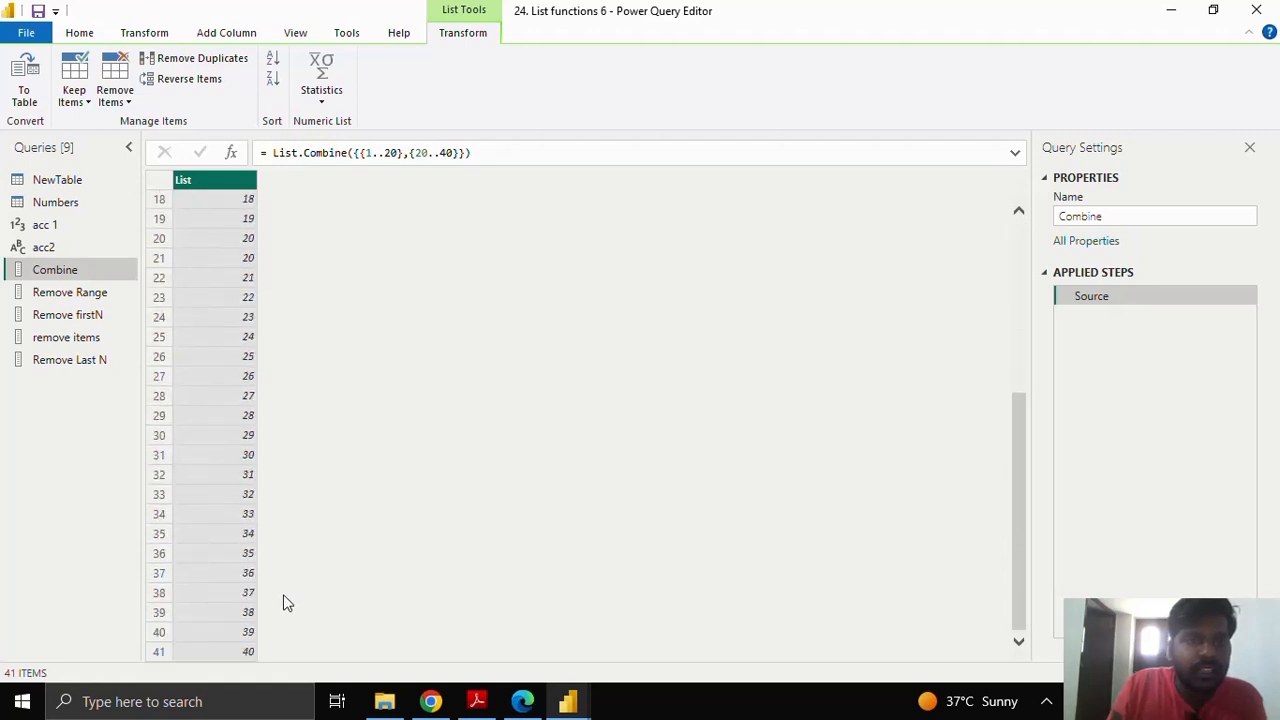
scroll(254, 596, up, 6)
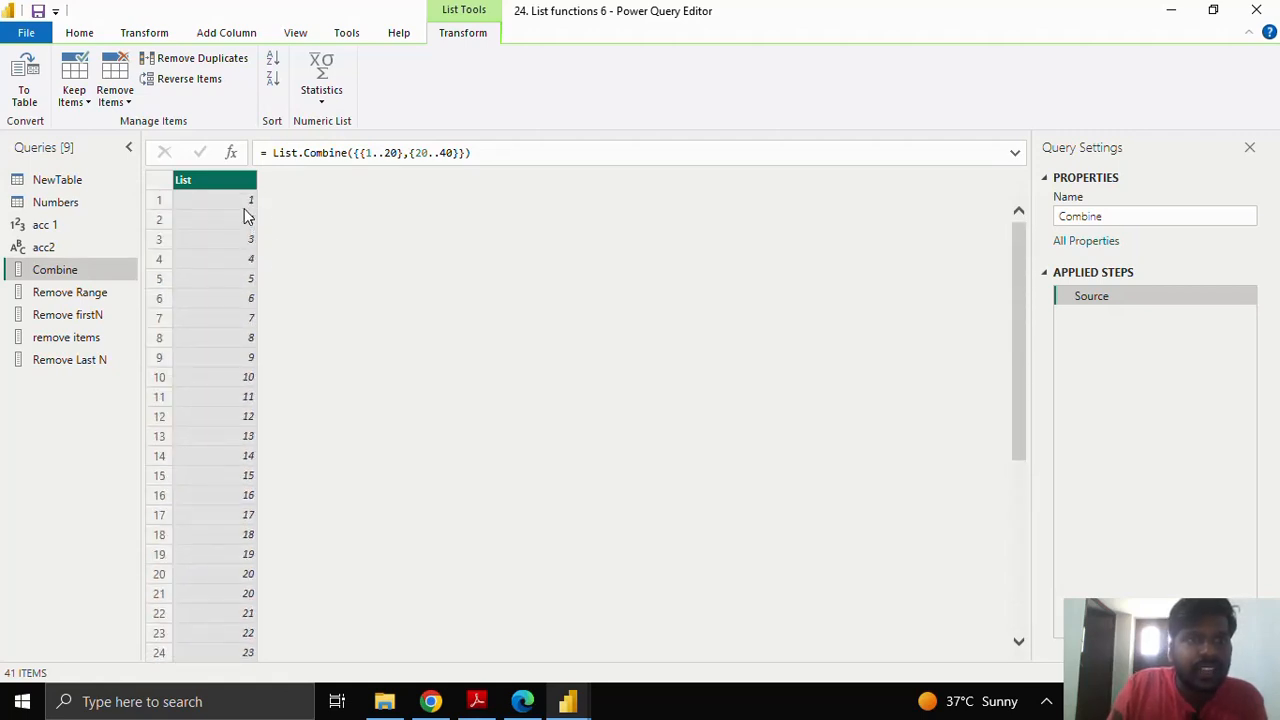
scroll(280, 300, down, 4)
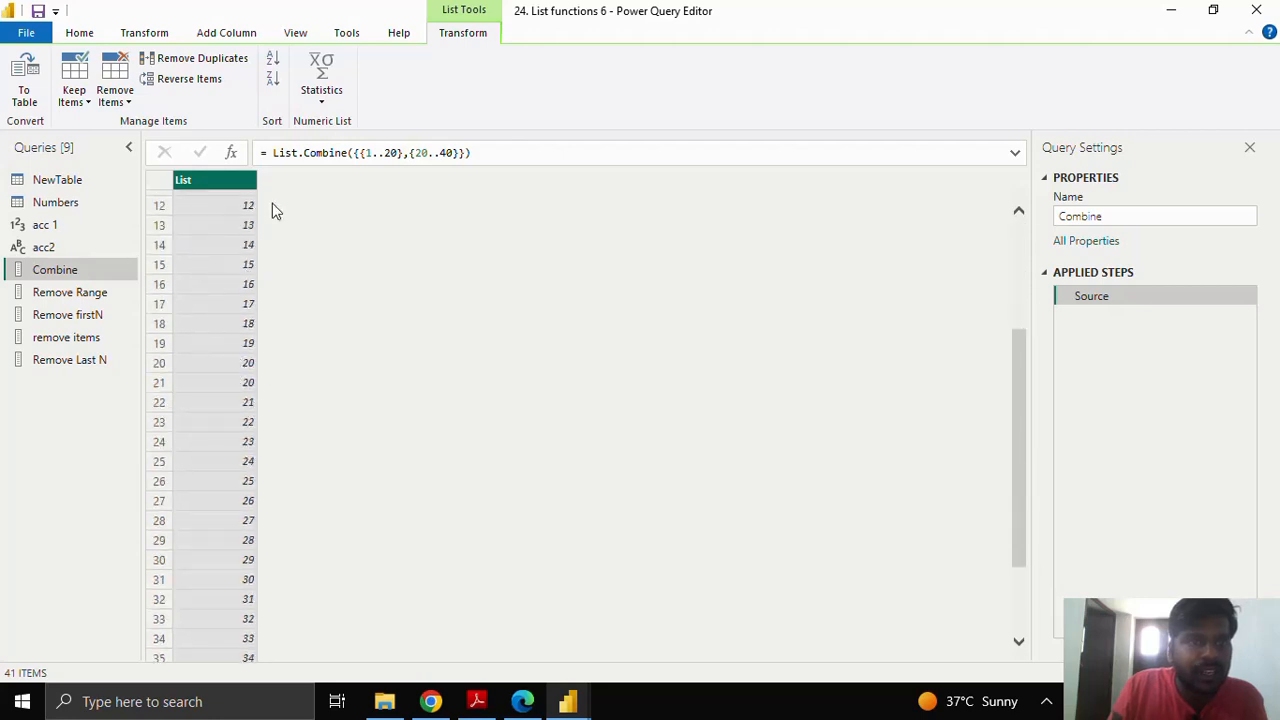
scroll(276, 320, up, 1)
scroll(280, 428, down, 2)
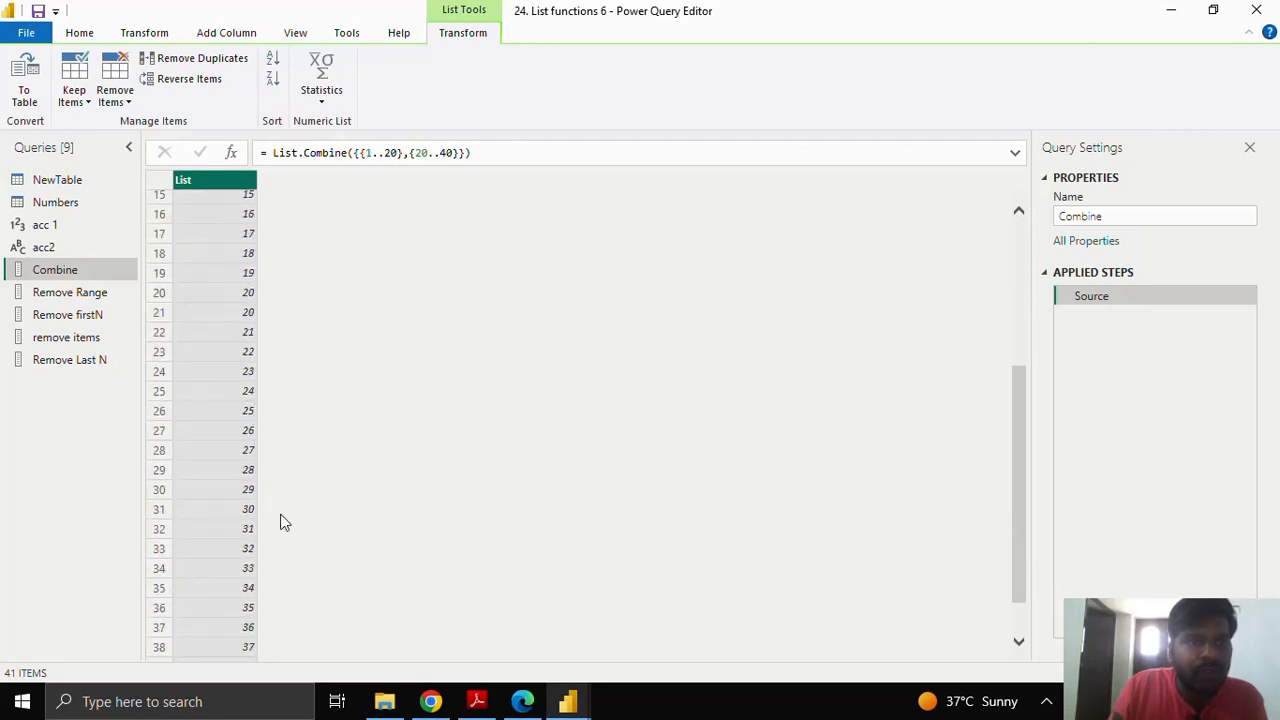
scroll(270, 648, down, 1)
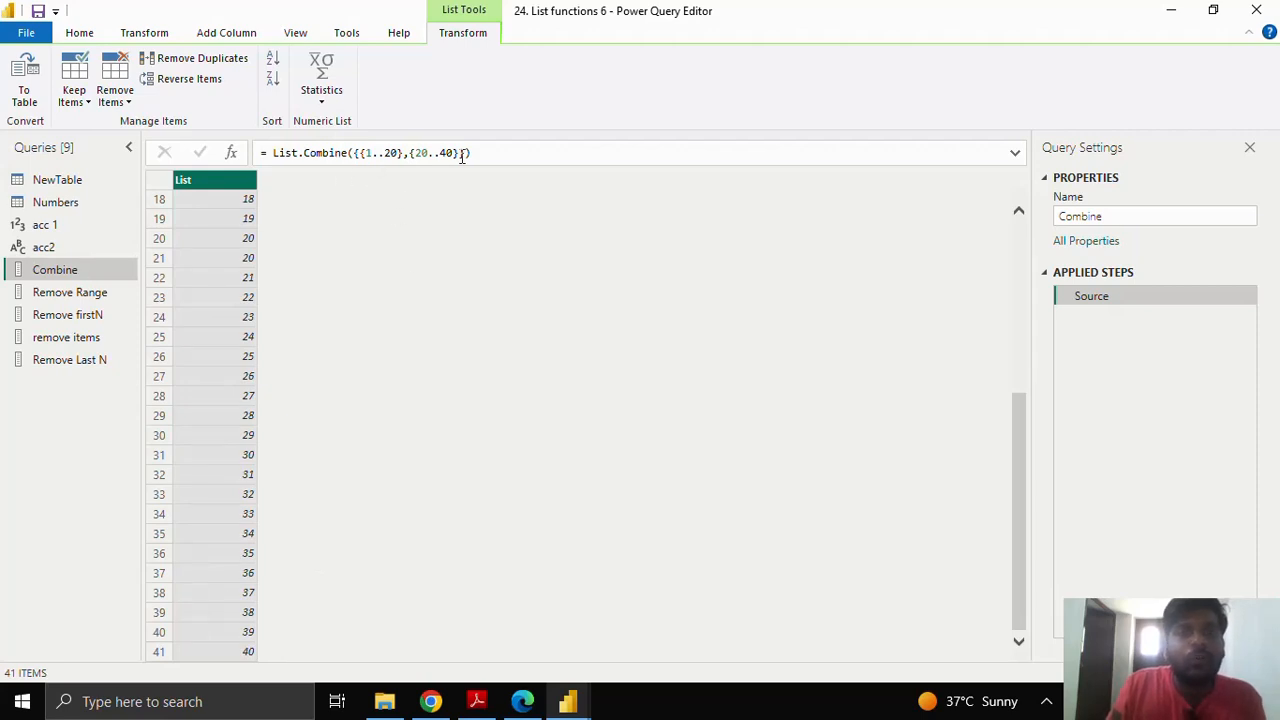
Step: Change the Combine arguments to {{1..5},{1..5}}, commit for a 10-item list, then deselect the query
drag(470, 153, 354, 153)
key(BackSpace)
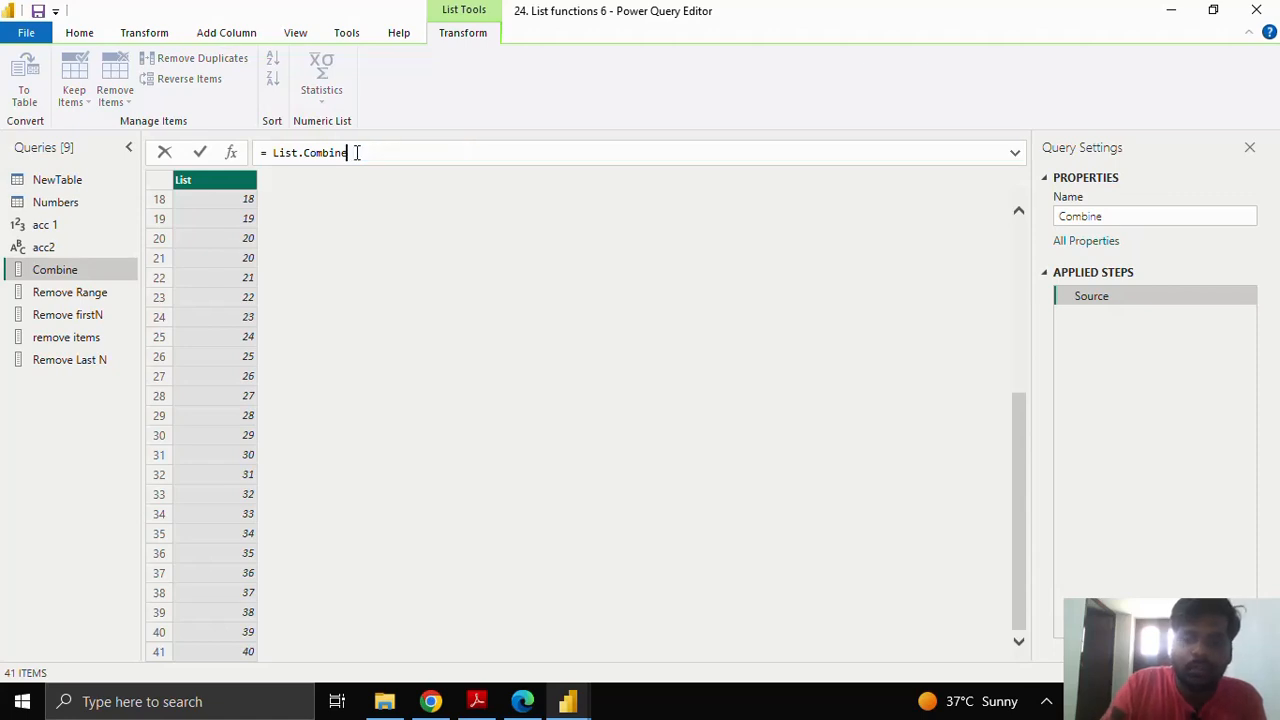
text(()
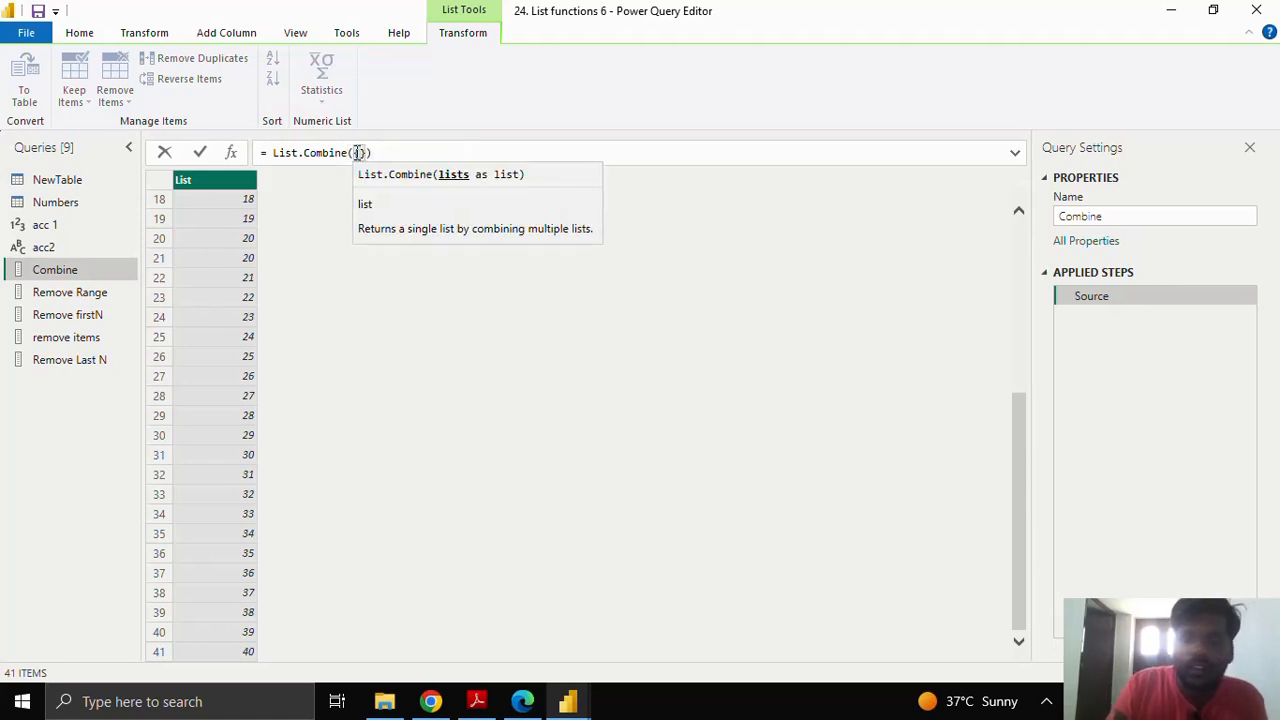
text({1..)
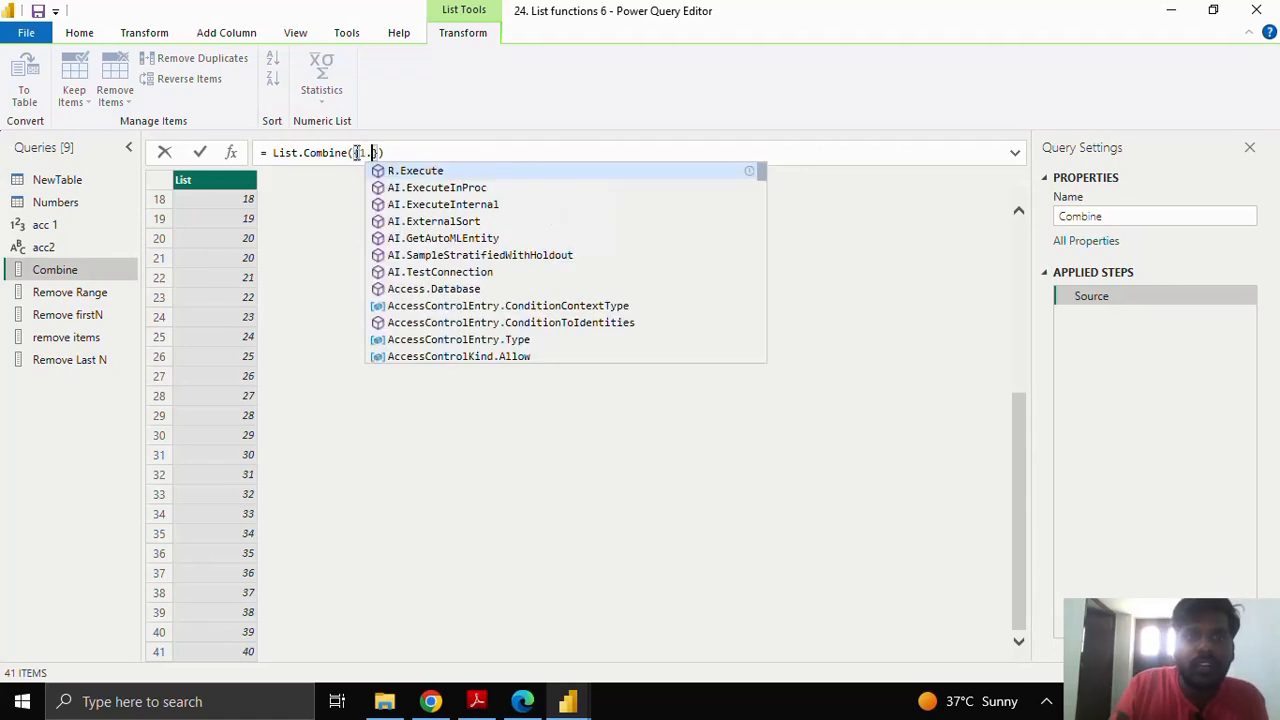
text(5})
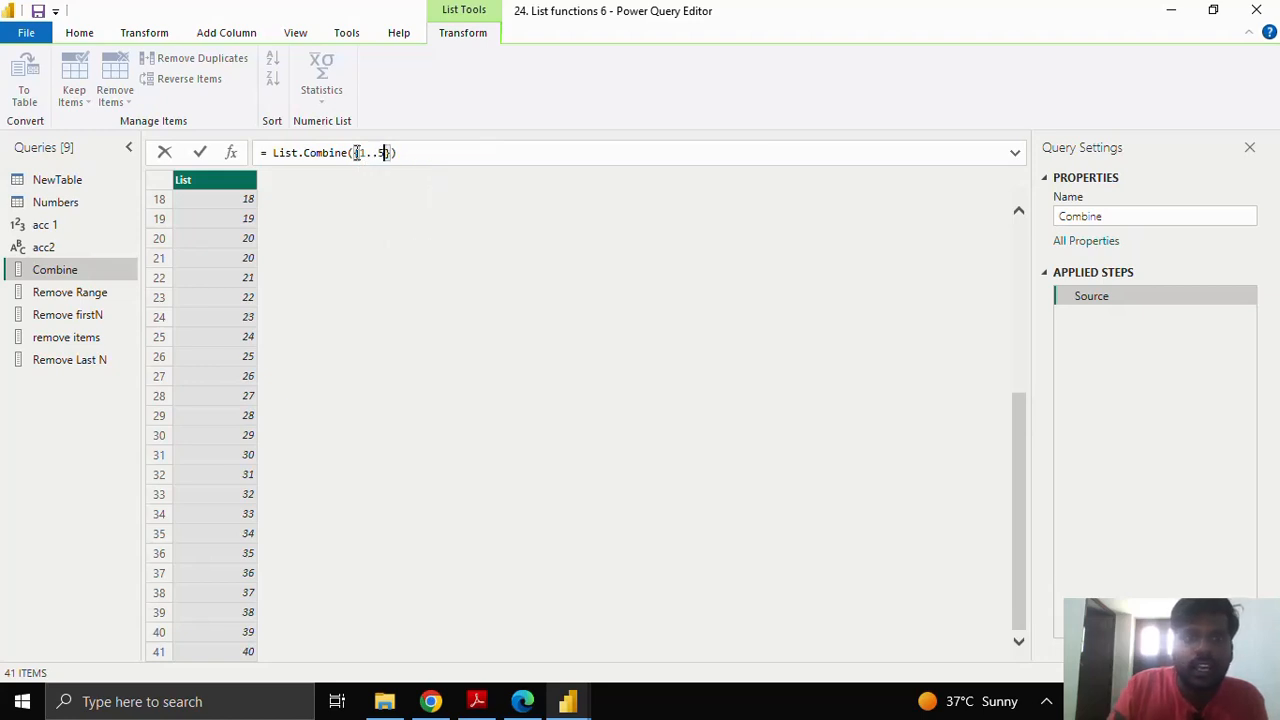
text(,)
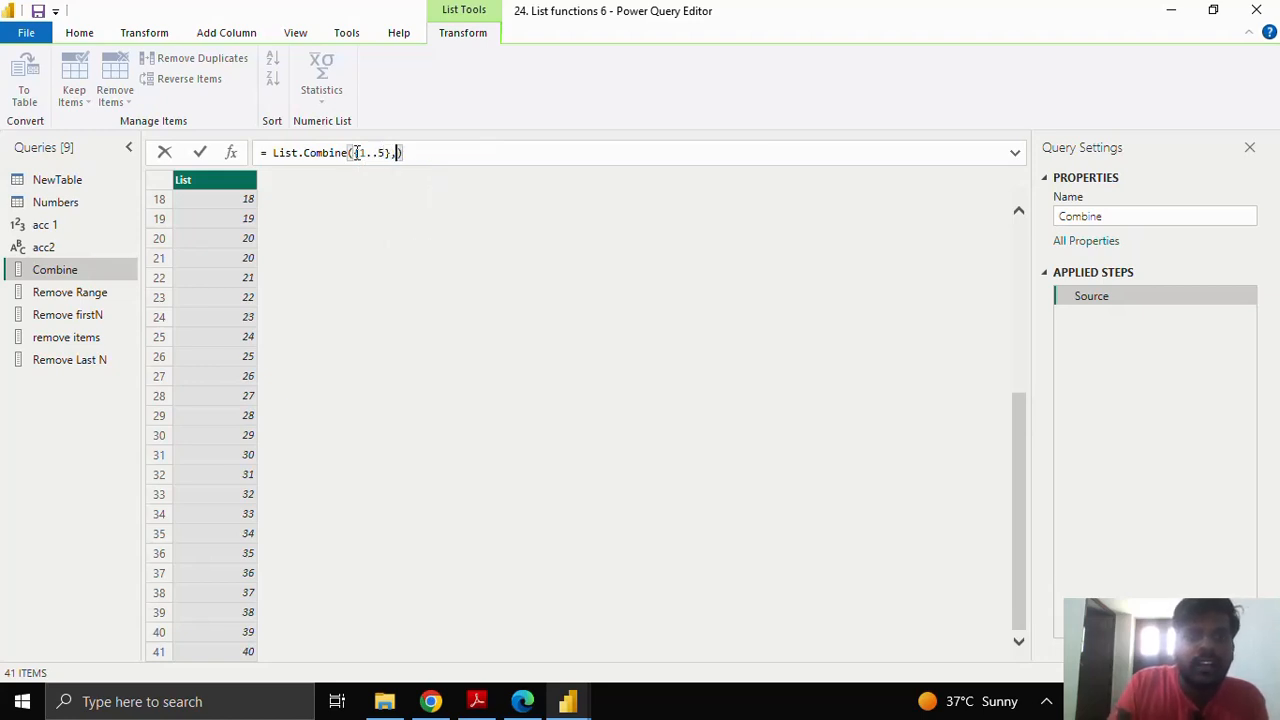
text({)
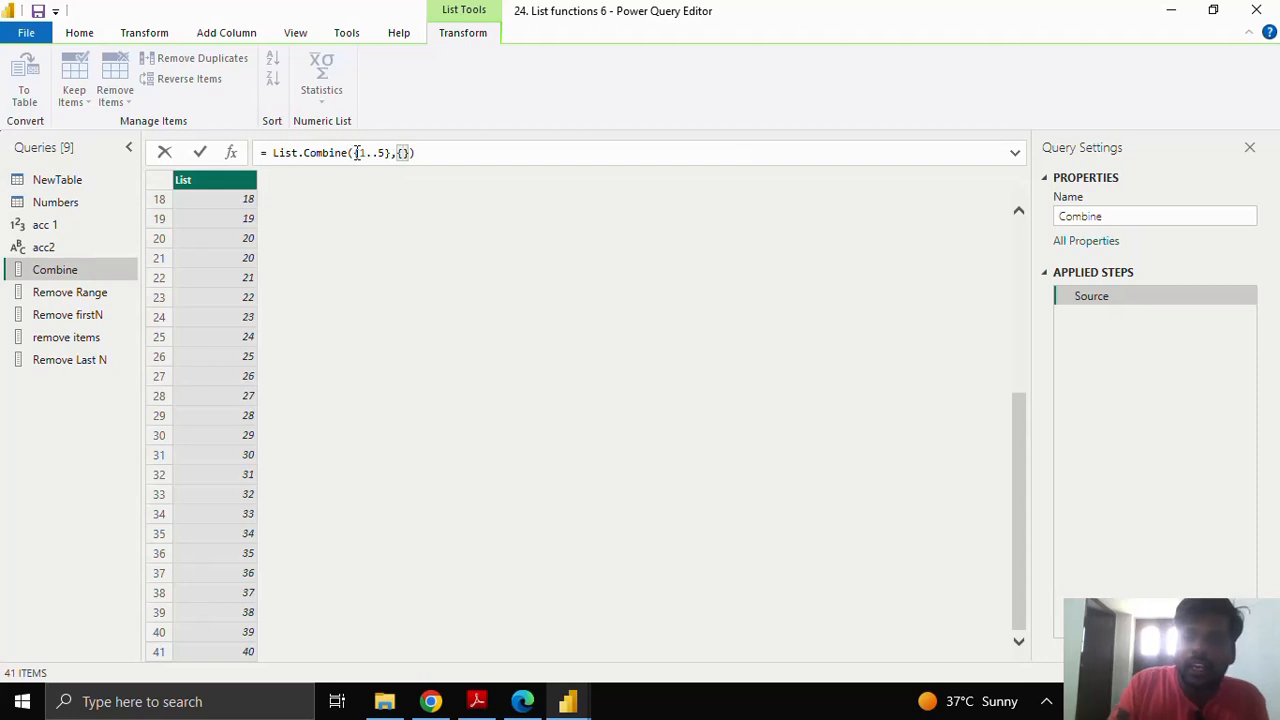
text(1..5)
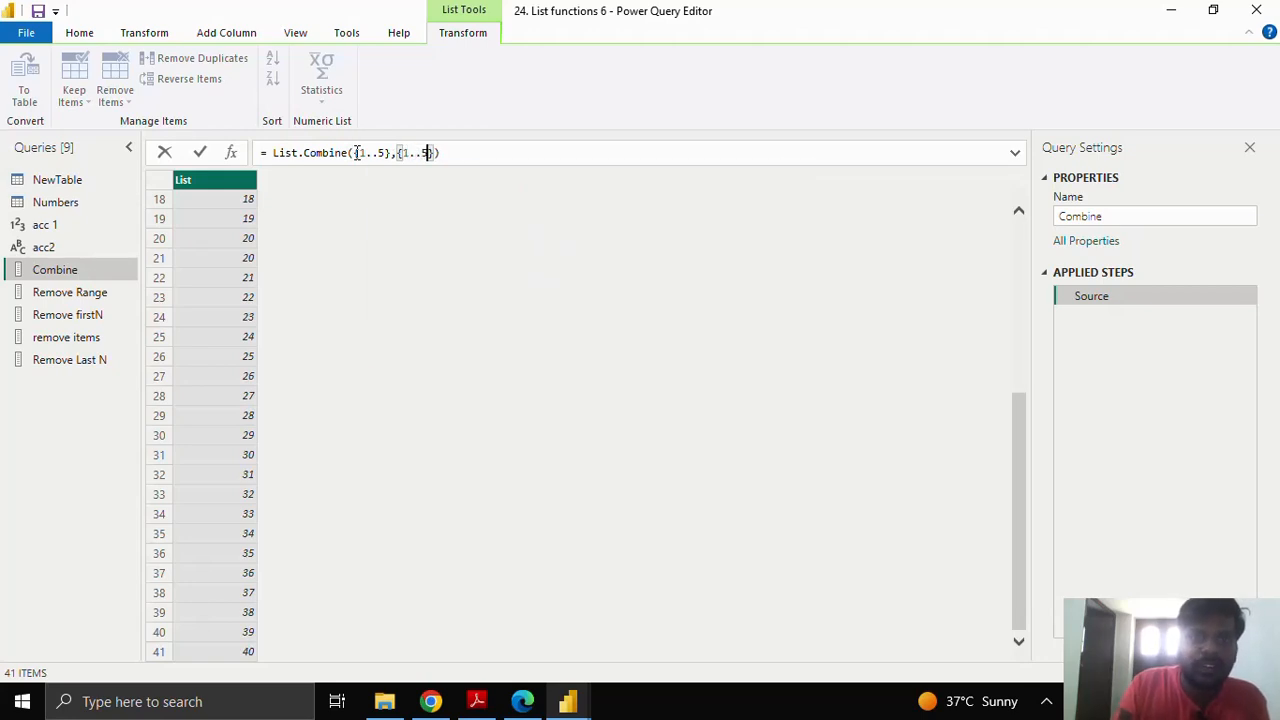
click(435, 152)
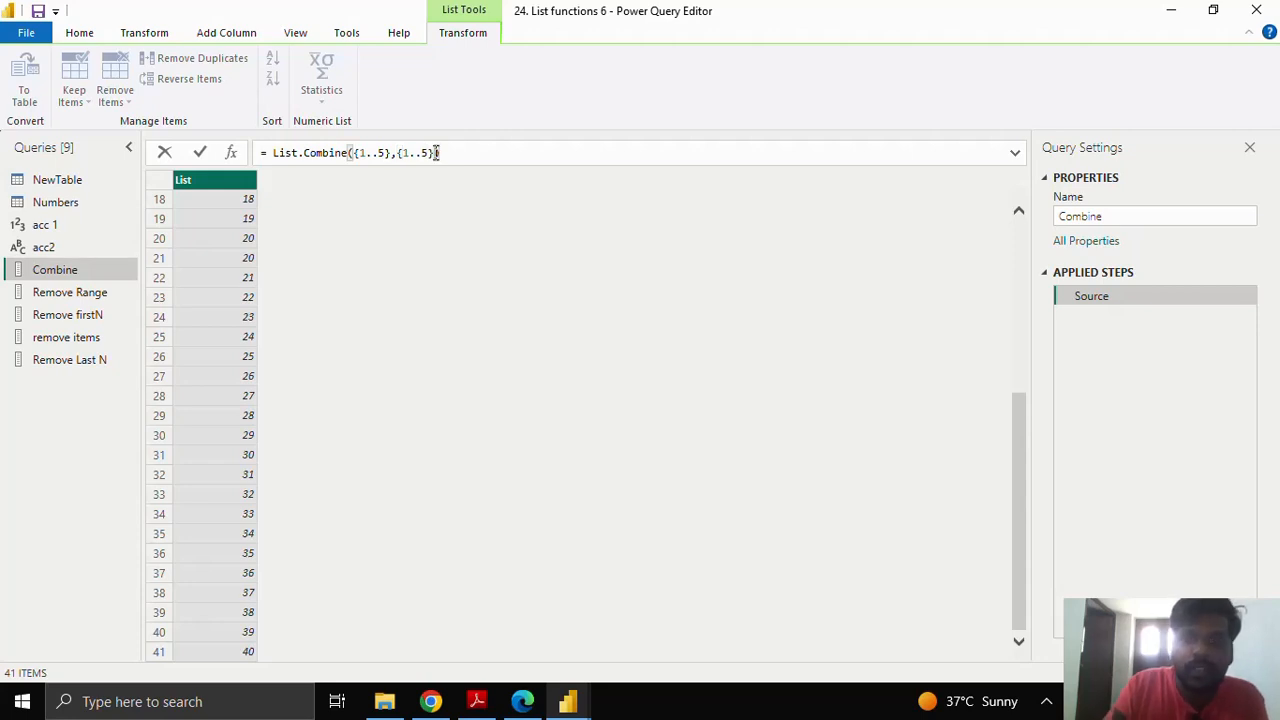
text(})
key(Left)
key(Left)
key(Left)
key(Left)
key(Left)
key(Left)
key(Left)
key(Left)
key(Left)
key(Left)
key(Left)
key(Left)
key(Left)
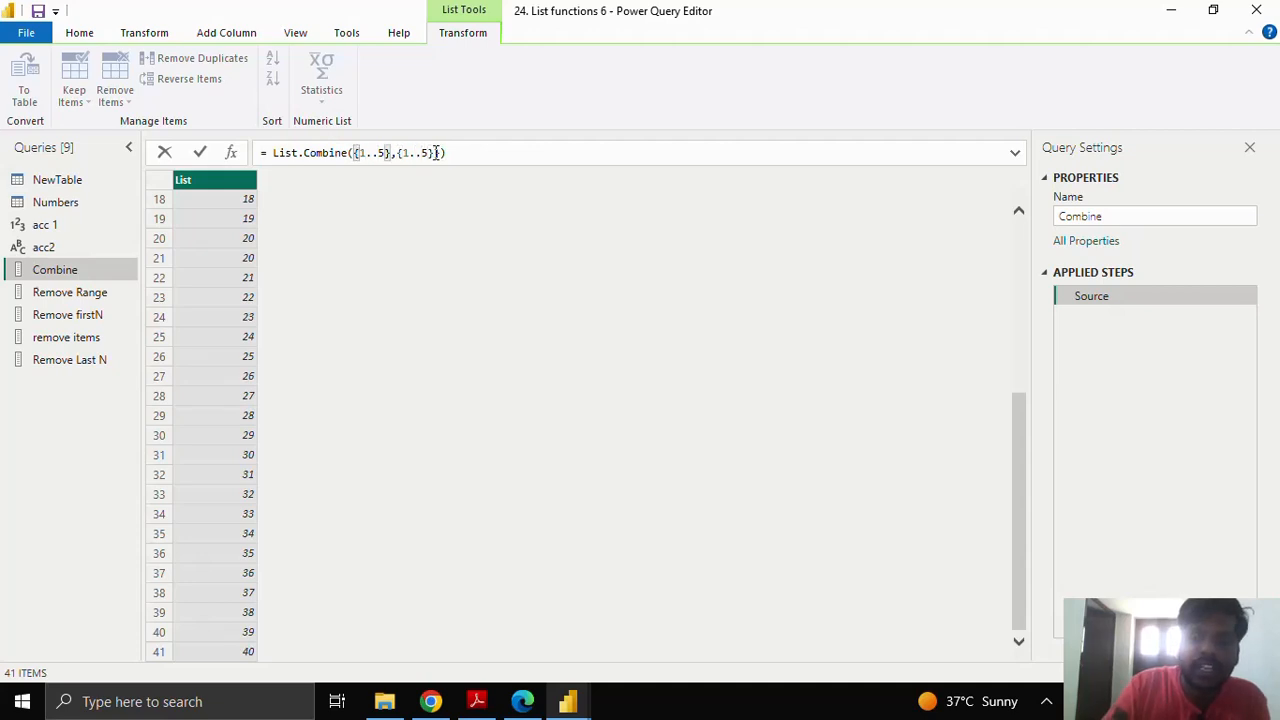
text({)
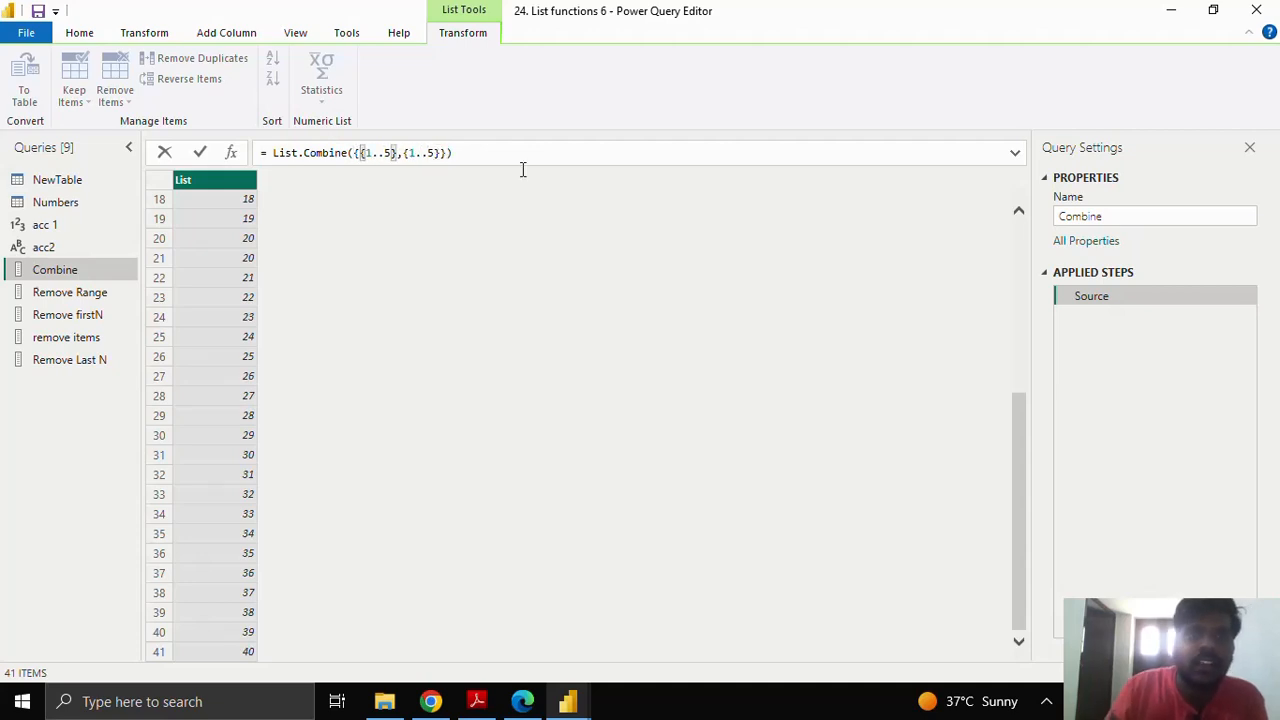
click(461, 155)
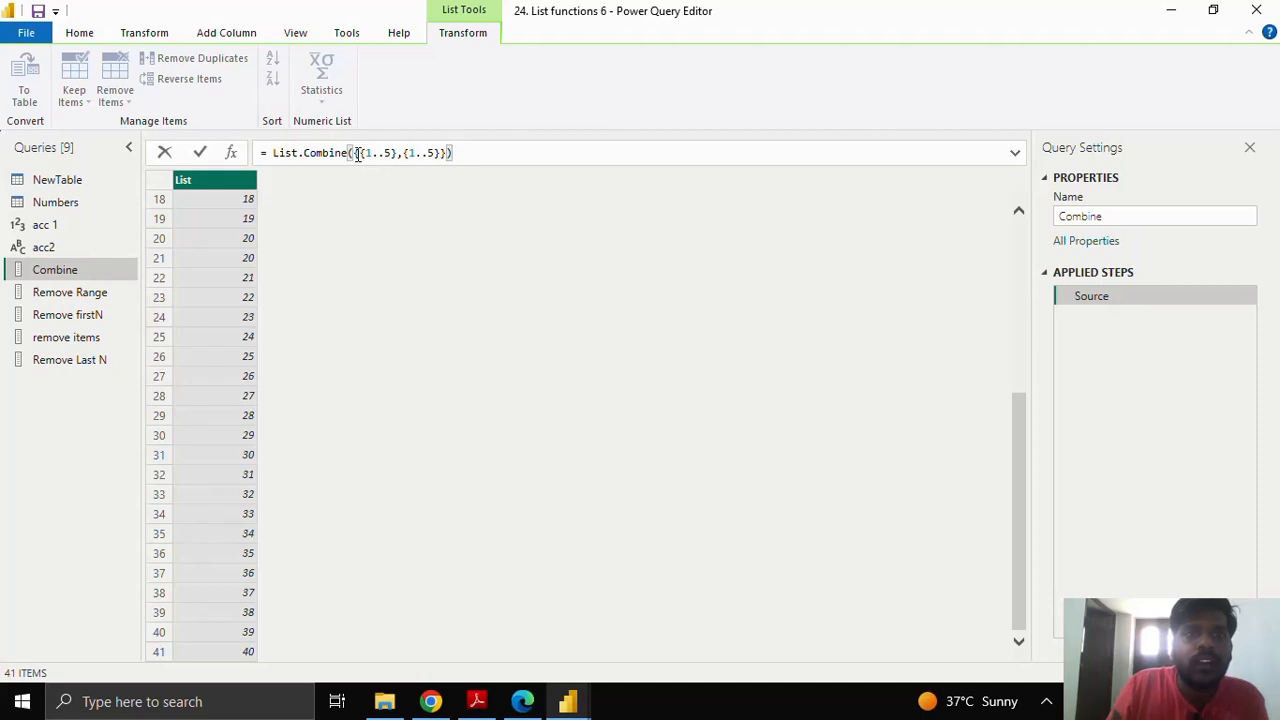
drag(358, 153, 441, 155)
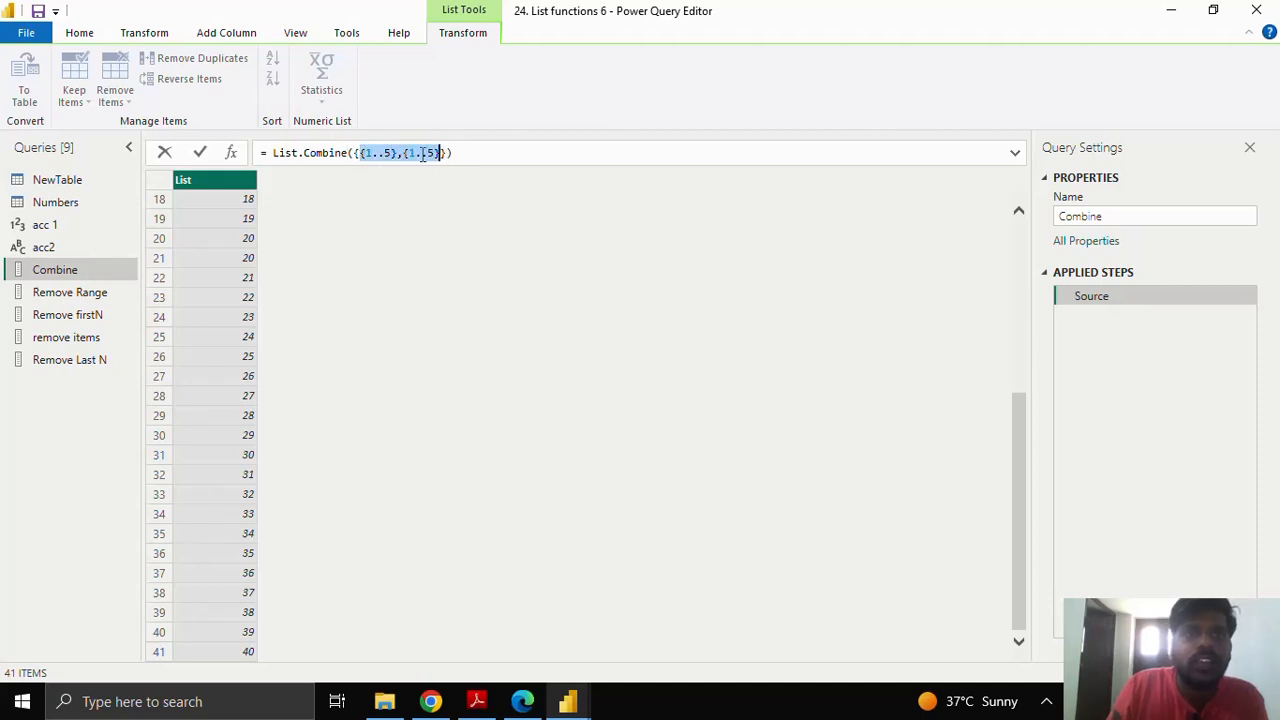
click(196, 152)
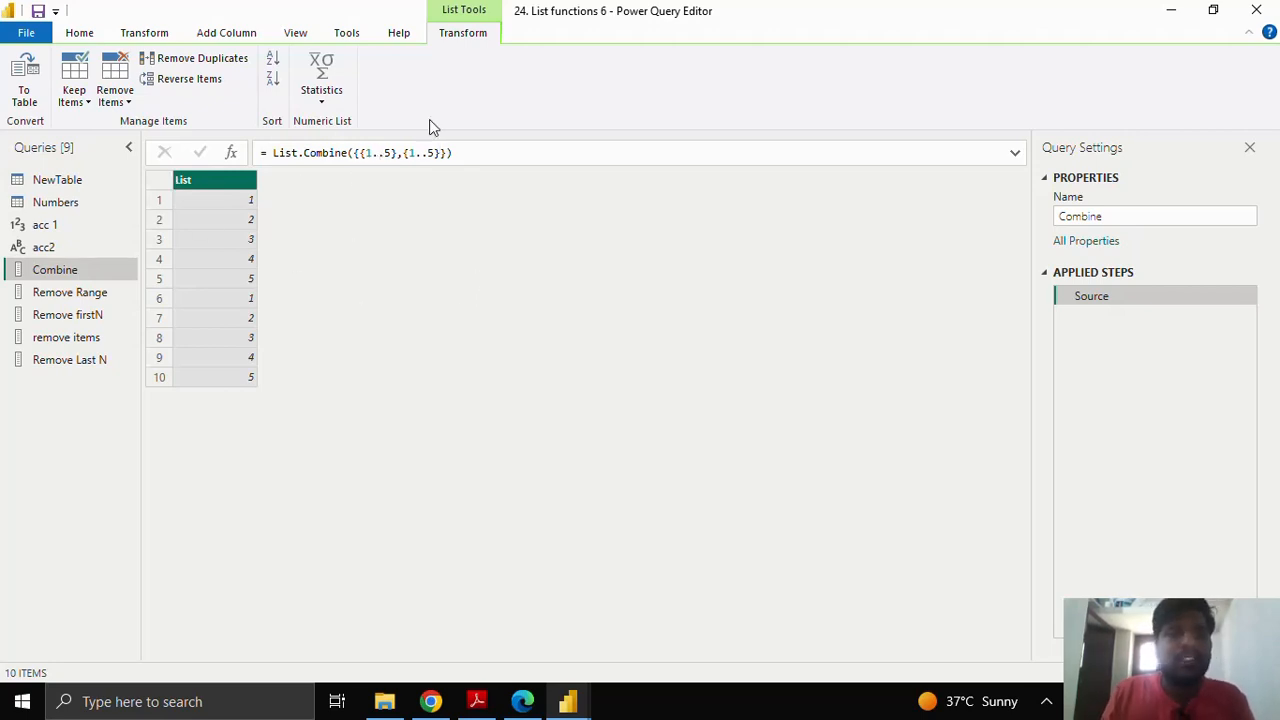
click(87, 428)
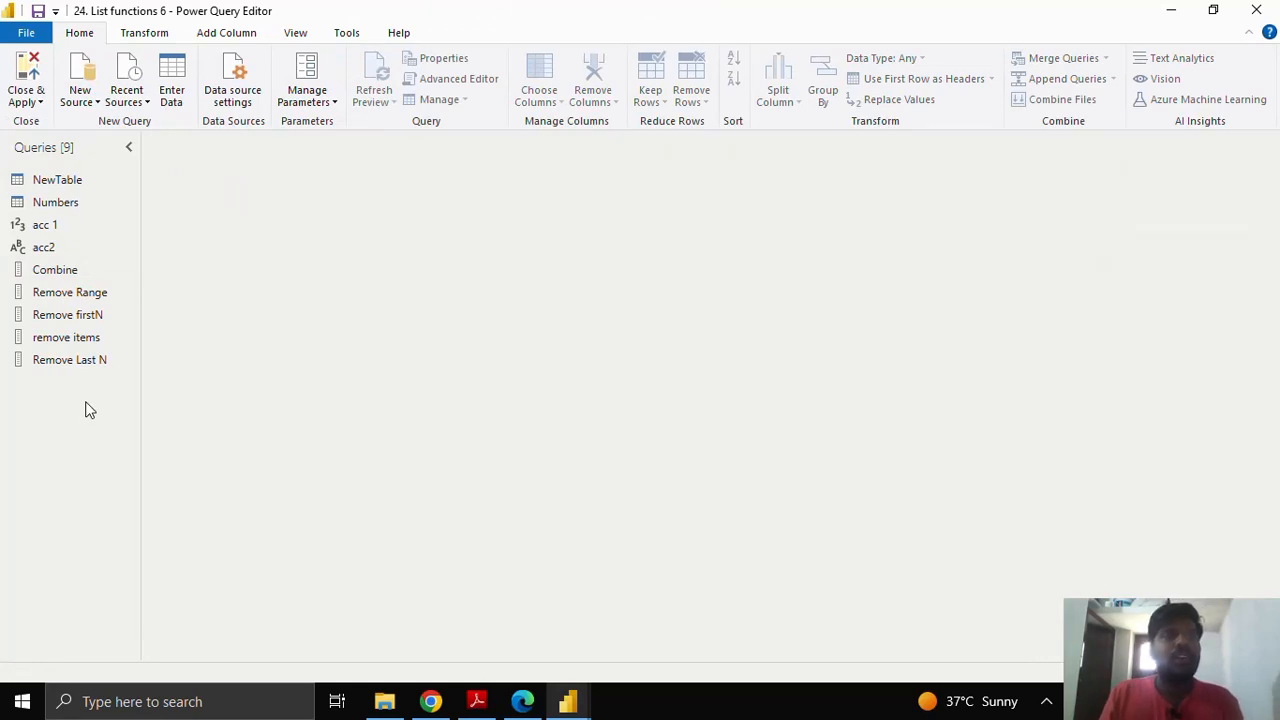
Step: Create a blank query and start List.Combine with the list "India","China","Japan"
right_click(86, 388)
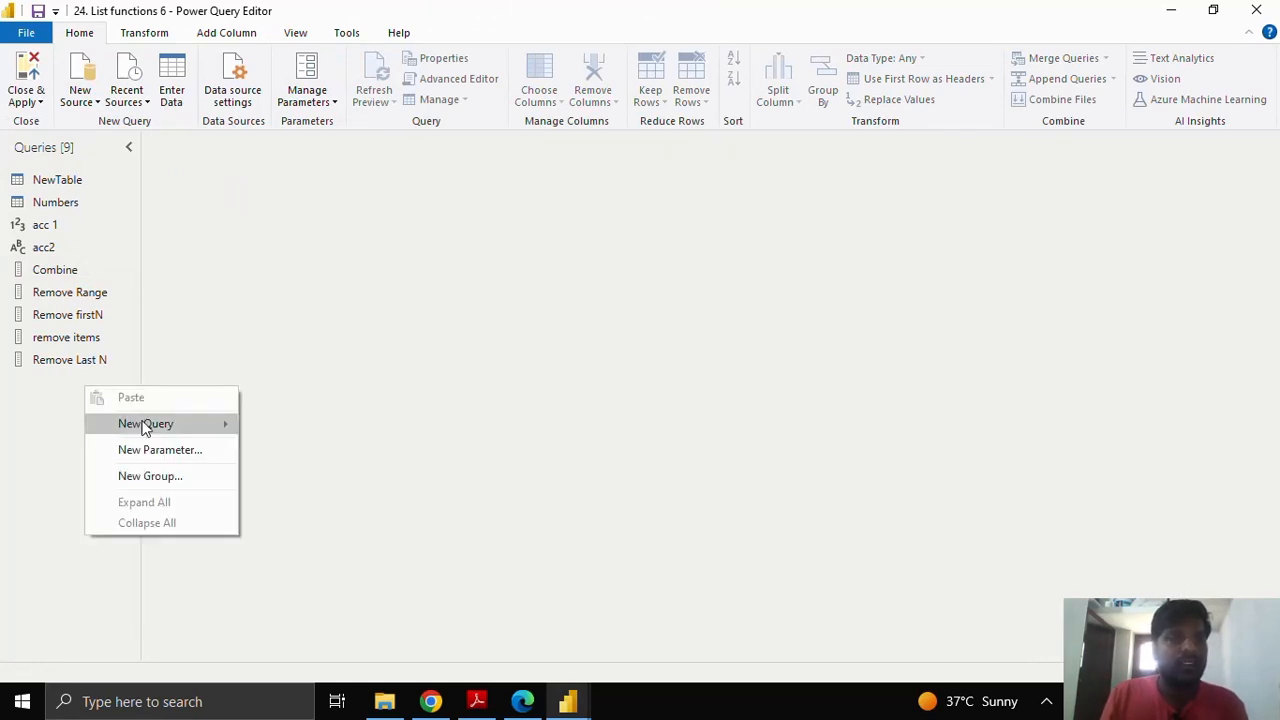
mouse_move(145, 424)
click(309, 550)
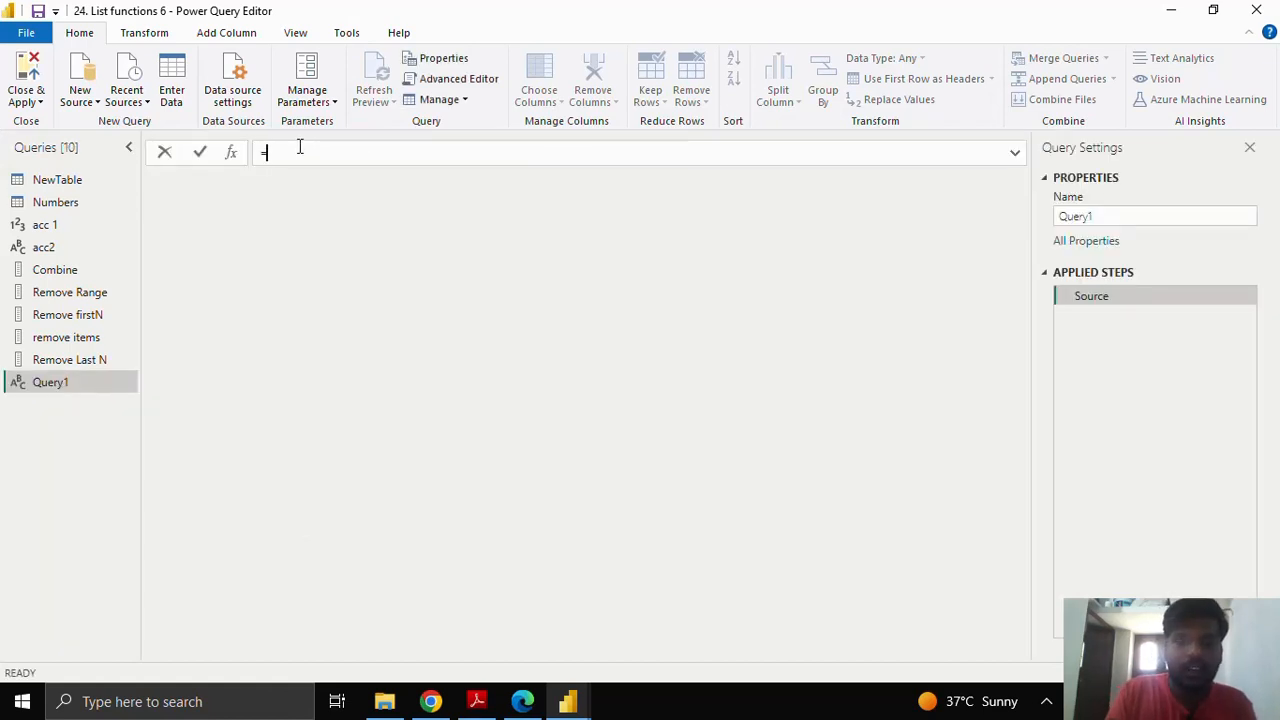
text(List.Combine)
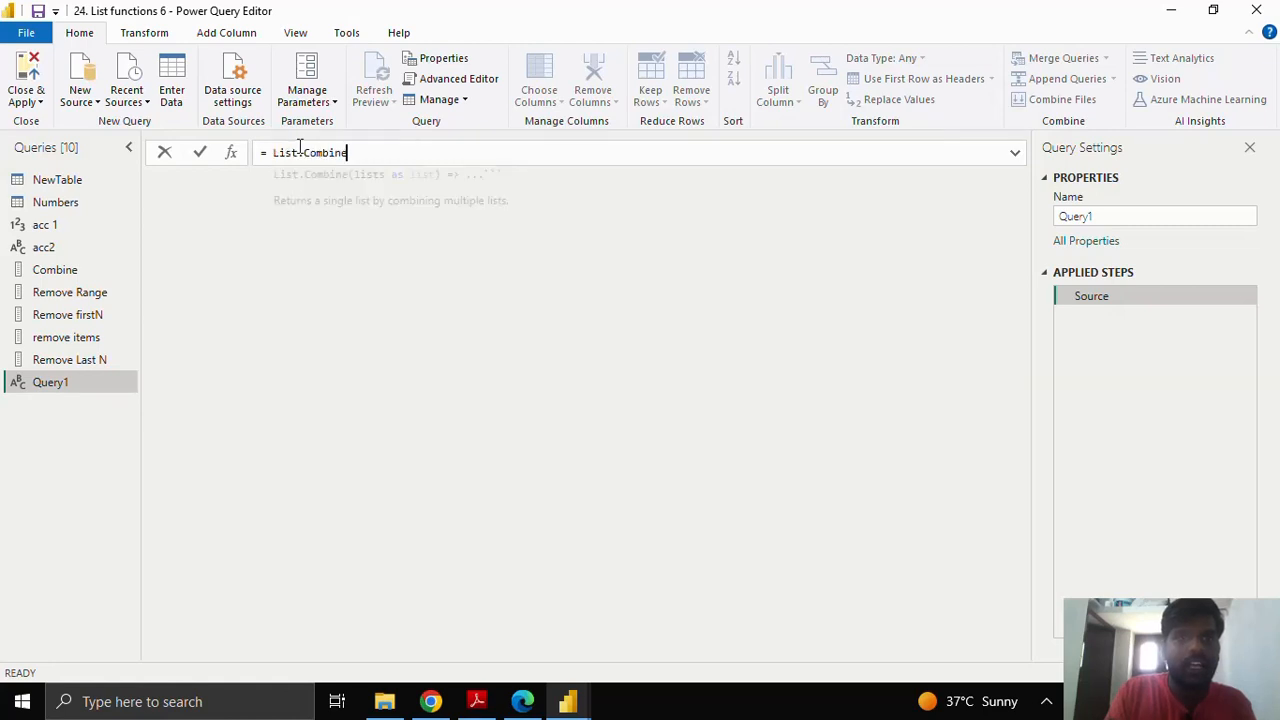
text(({)
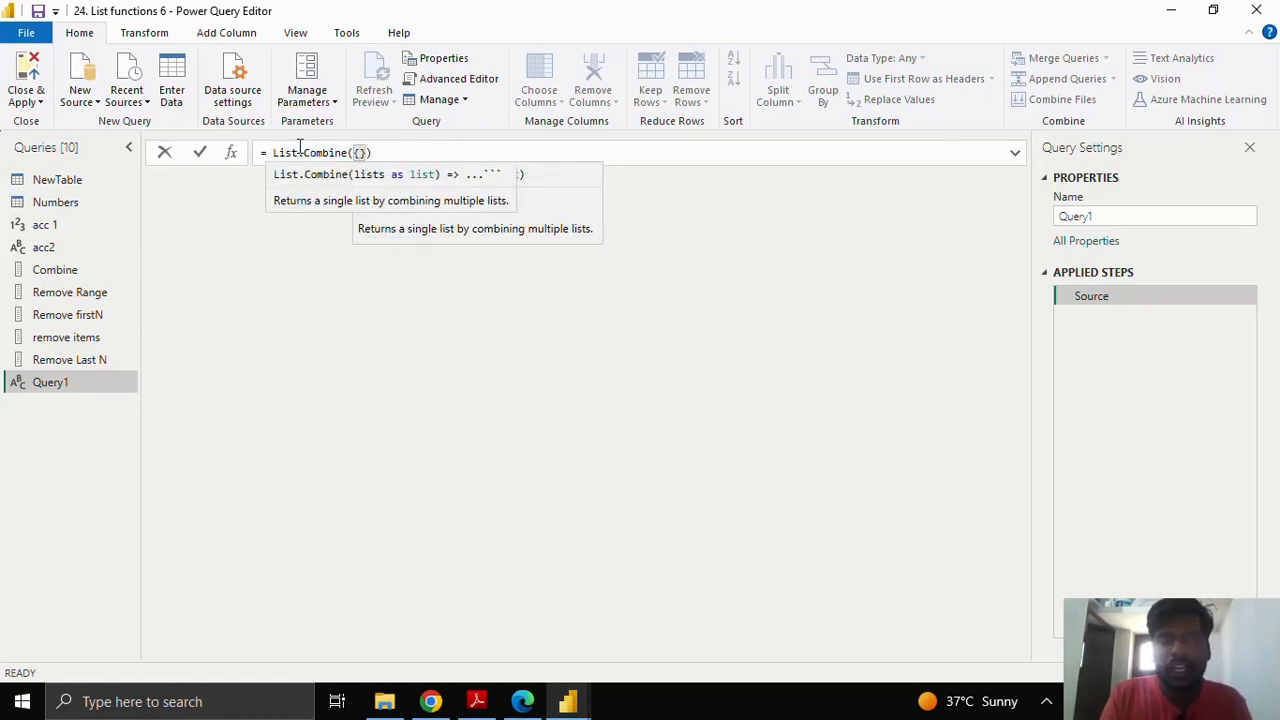
text({)
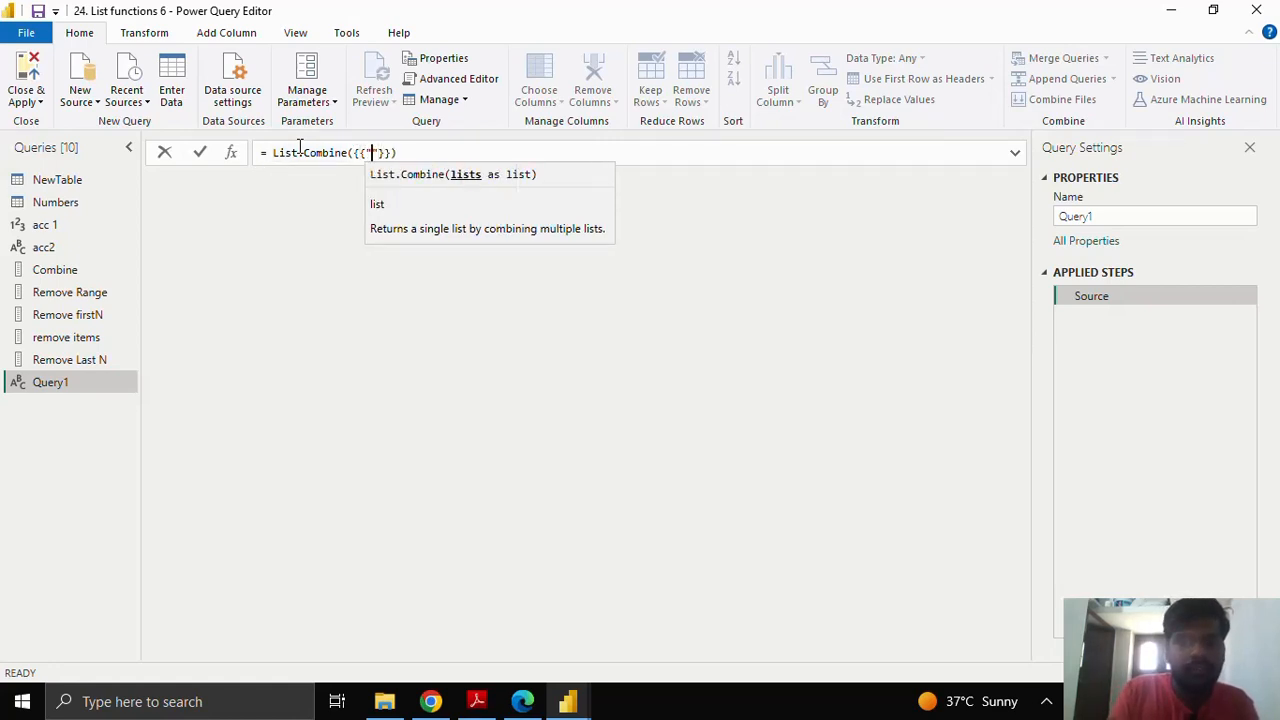
text("India)
key(Right)
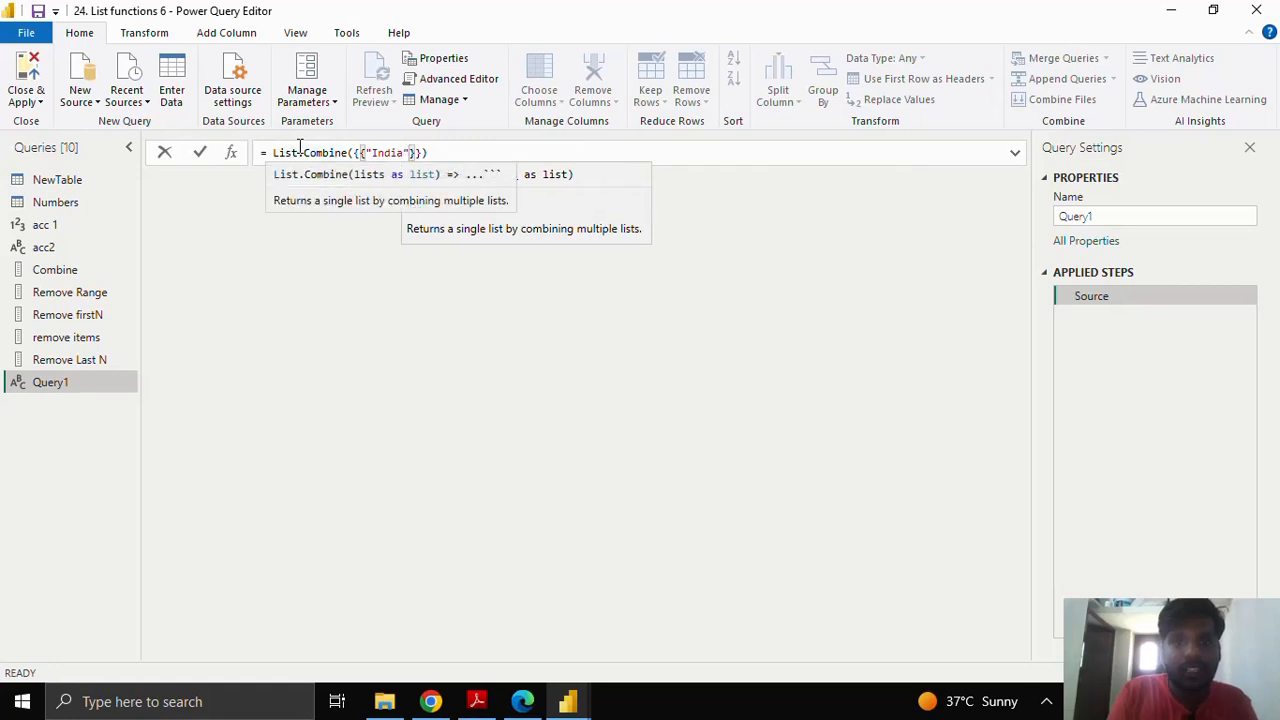
text(,"China)
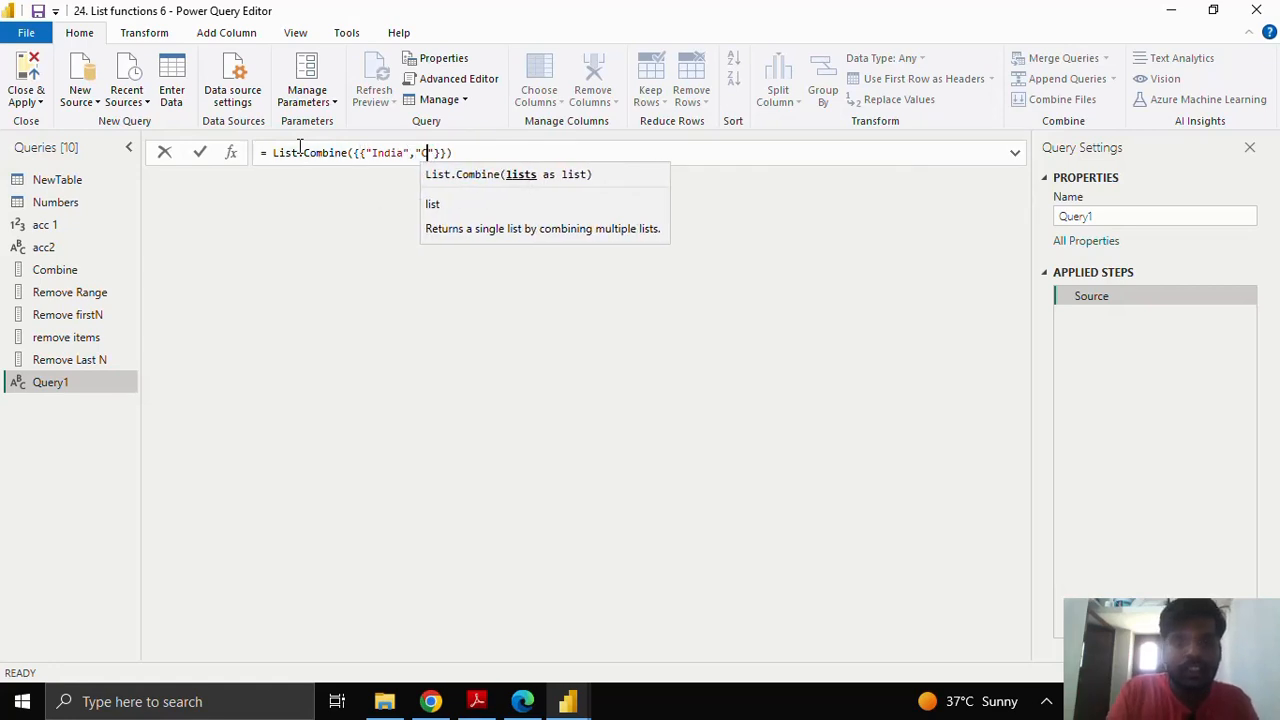
key(Right)
text(,)
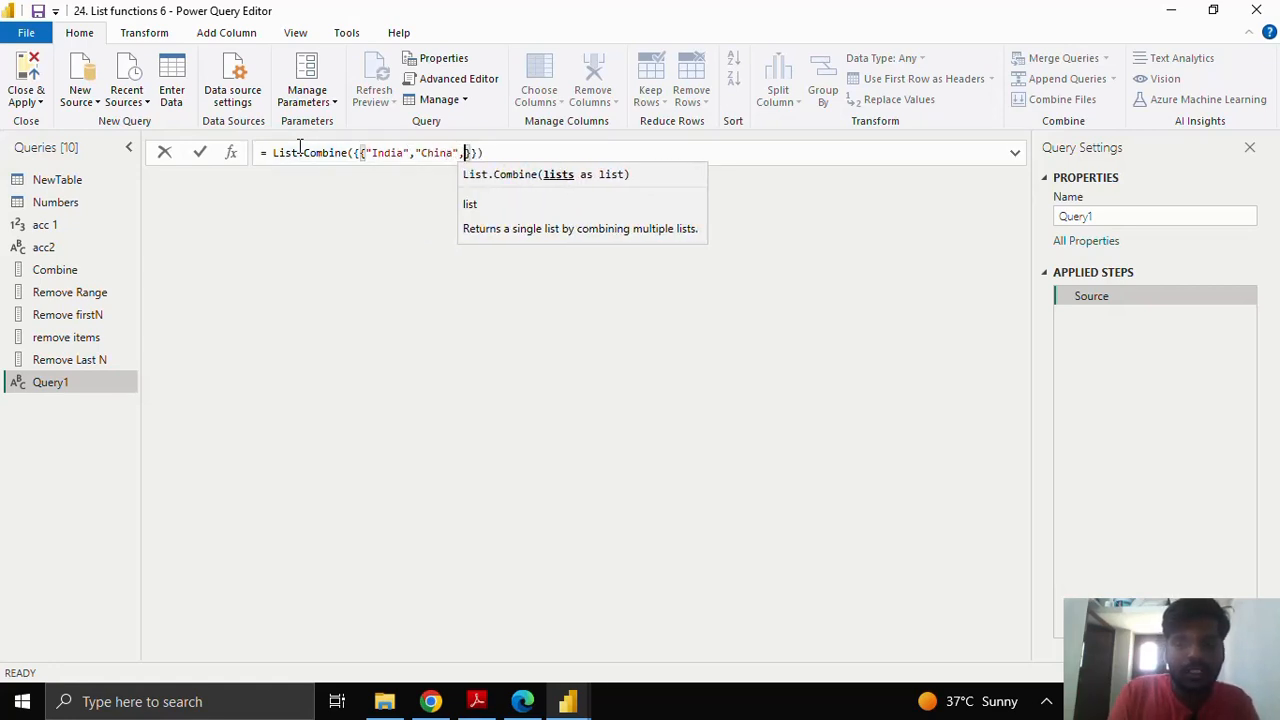
text("Japan)
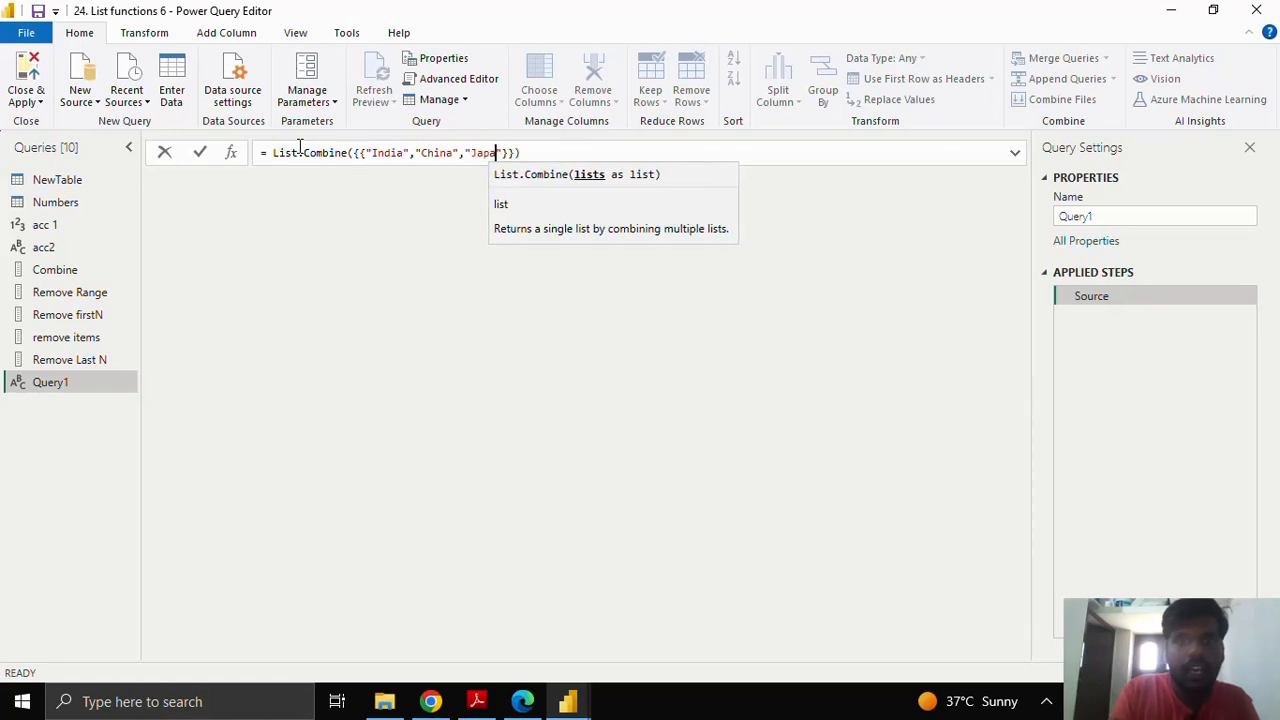
key(Right)
key(Right)
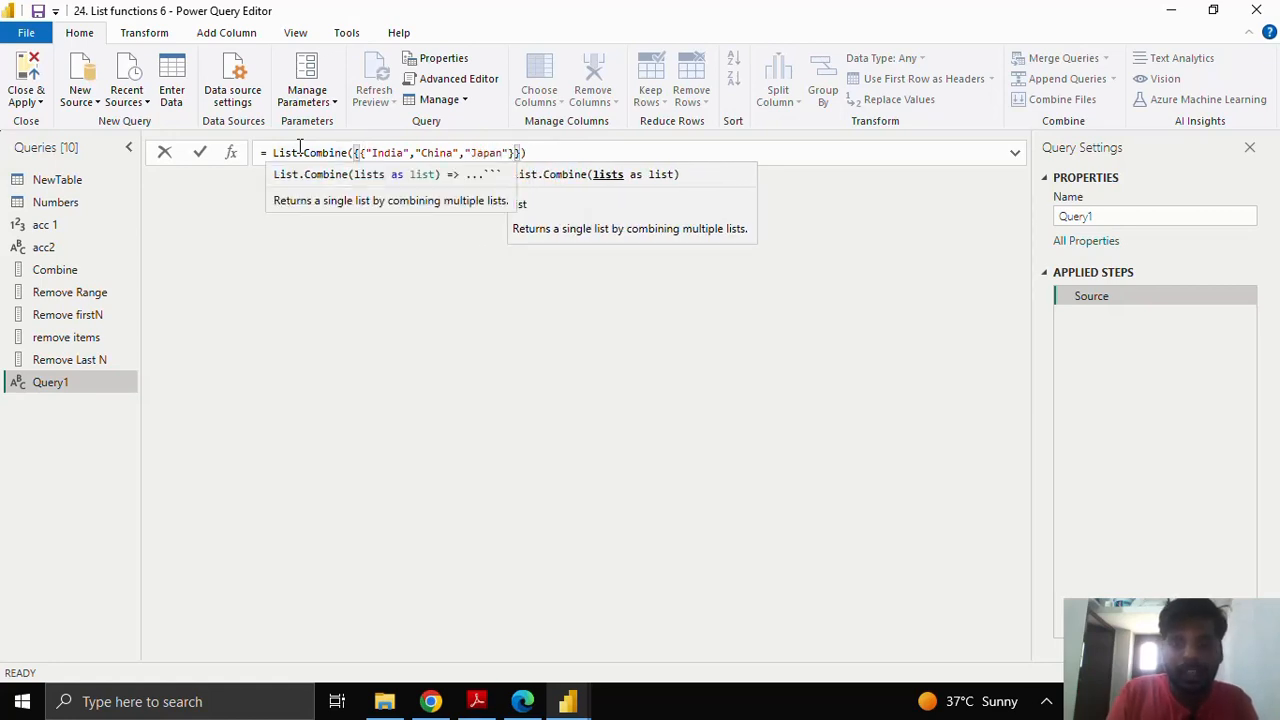
Step: Add the second list "India","Russia", commit the formula, and highlight both inner lists
text(,")
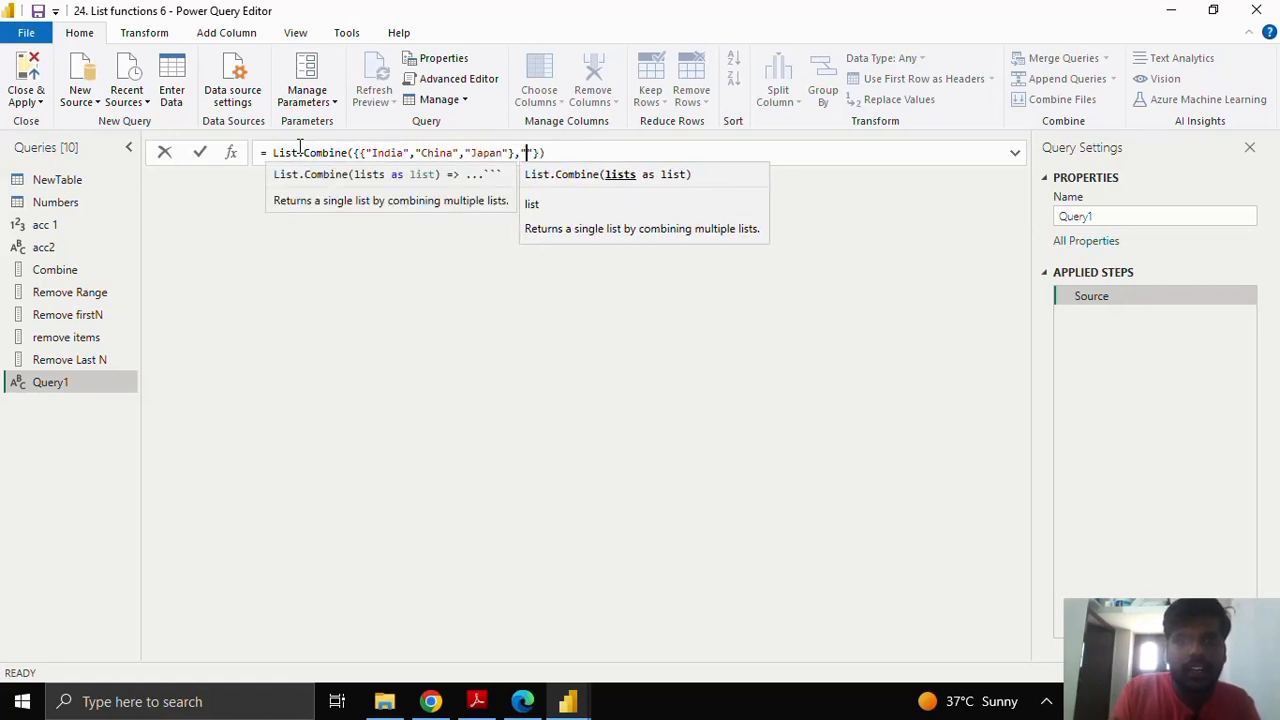
key(BackSpace)
text({")
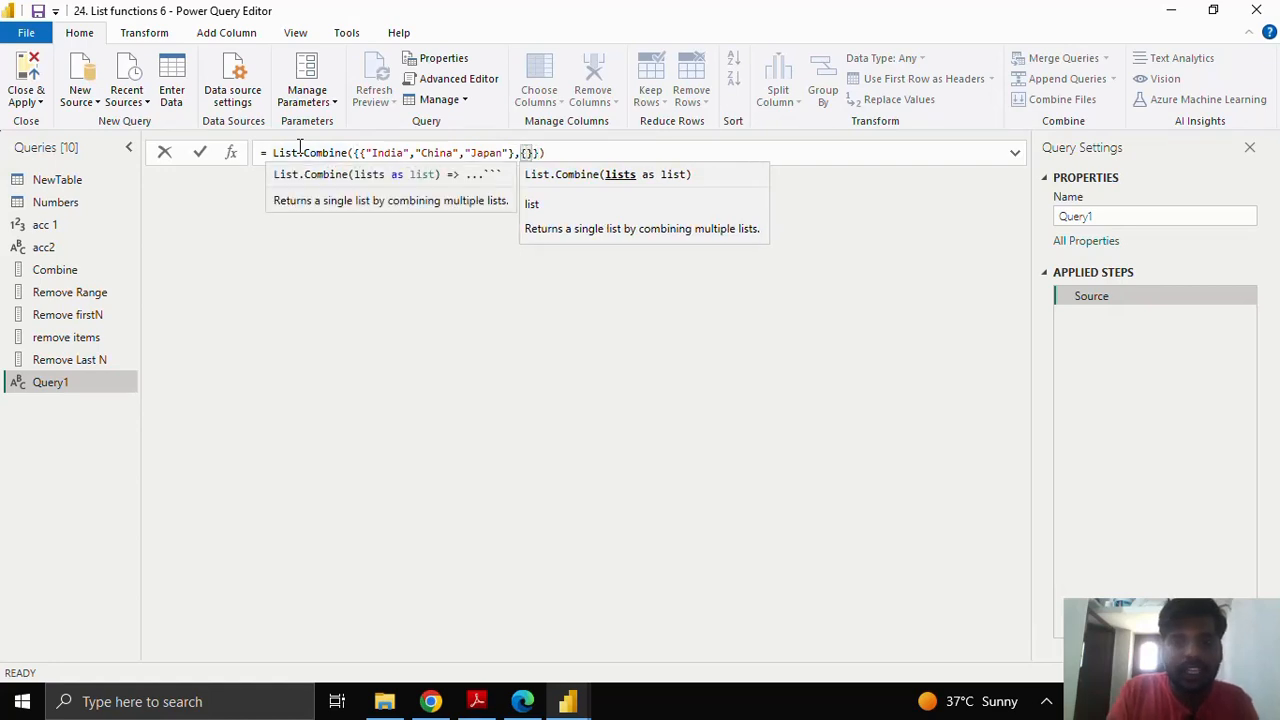
text(I)
key(BackSpace)
text("I)
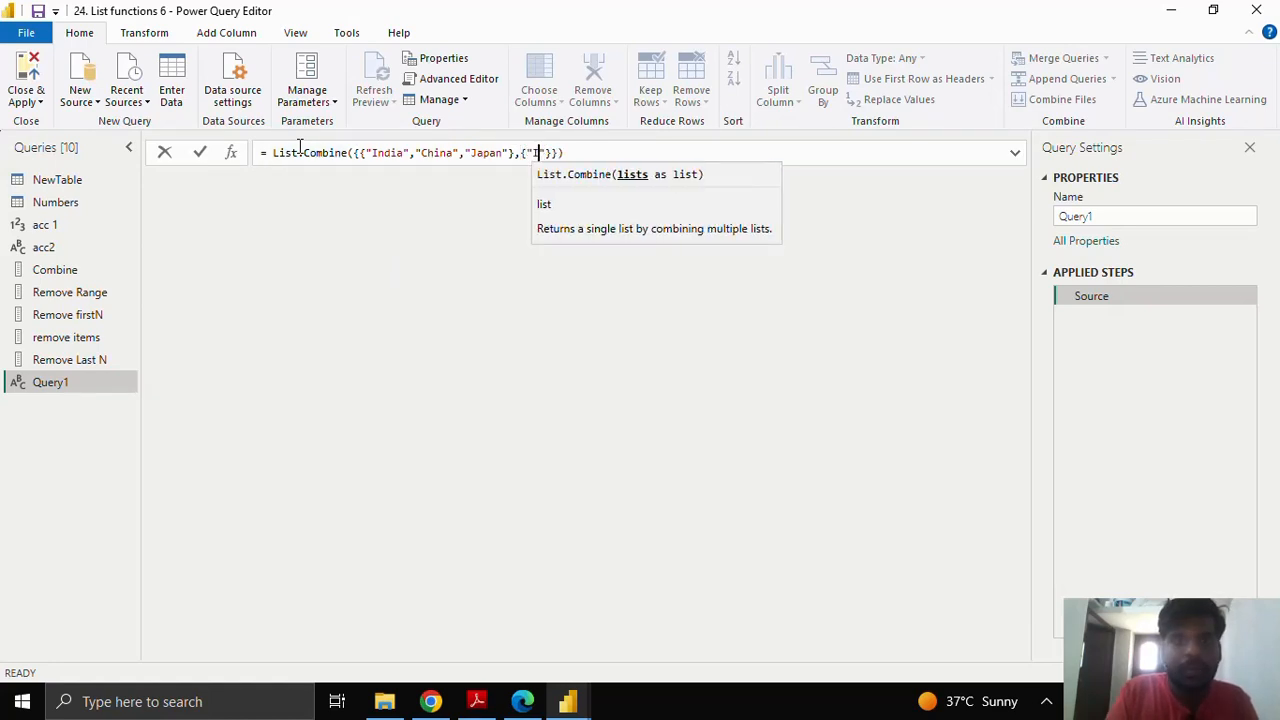
text(ndia)
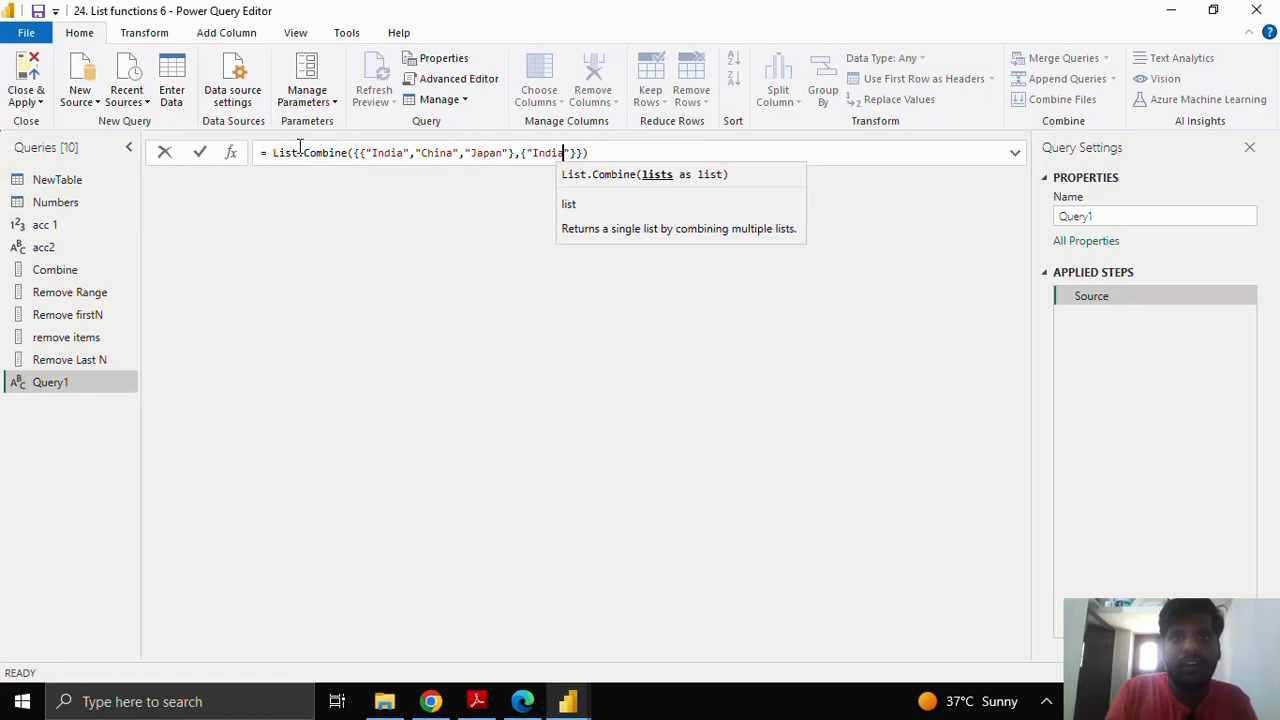
text(",")
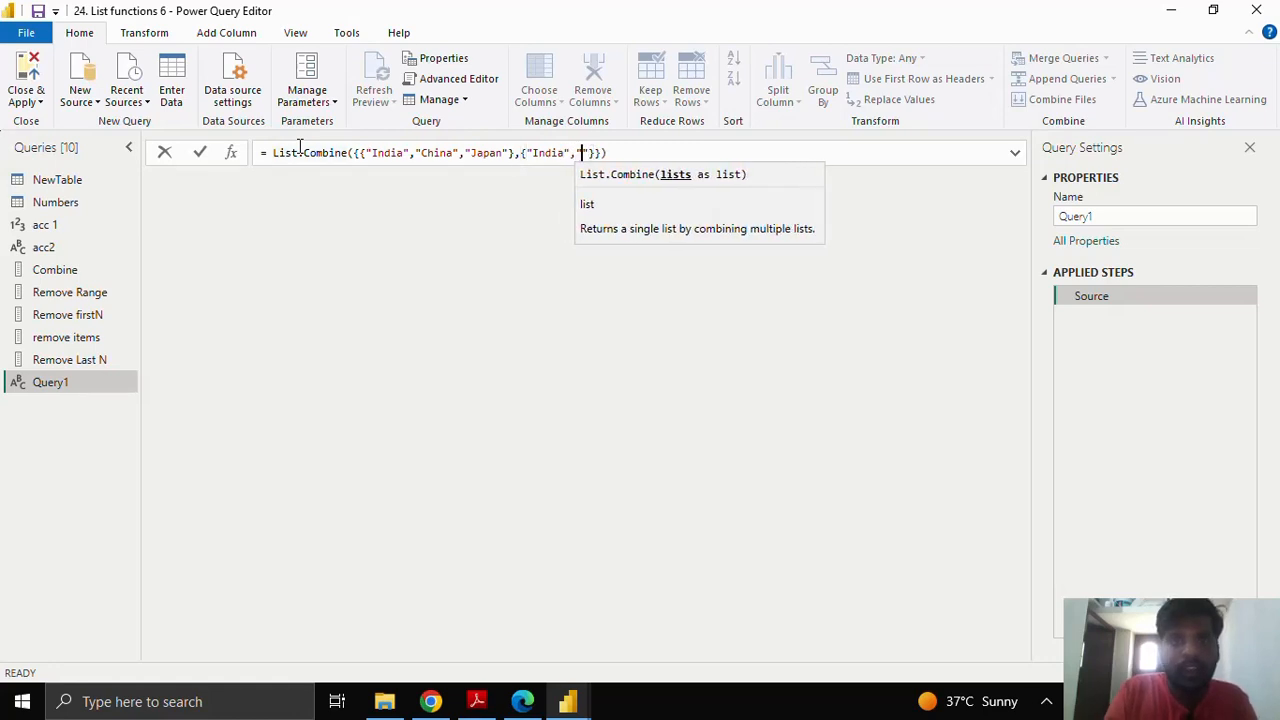
text(Russ)
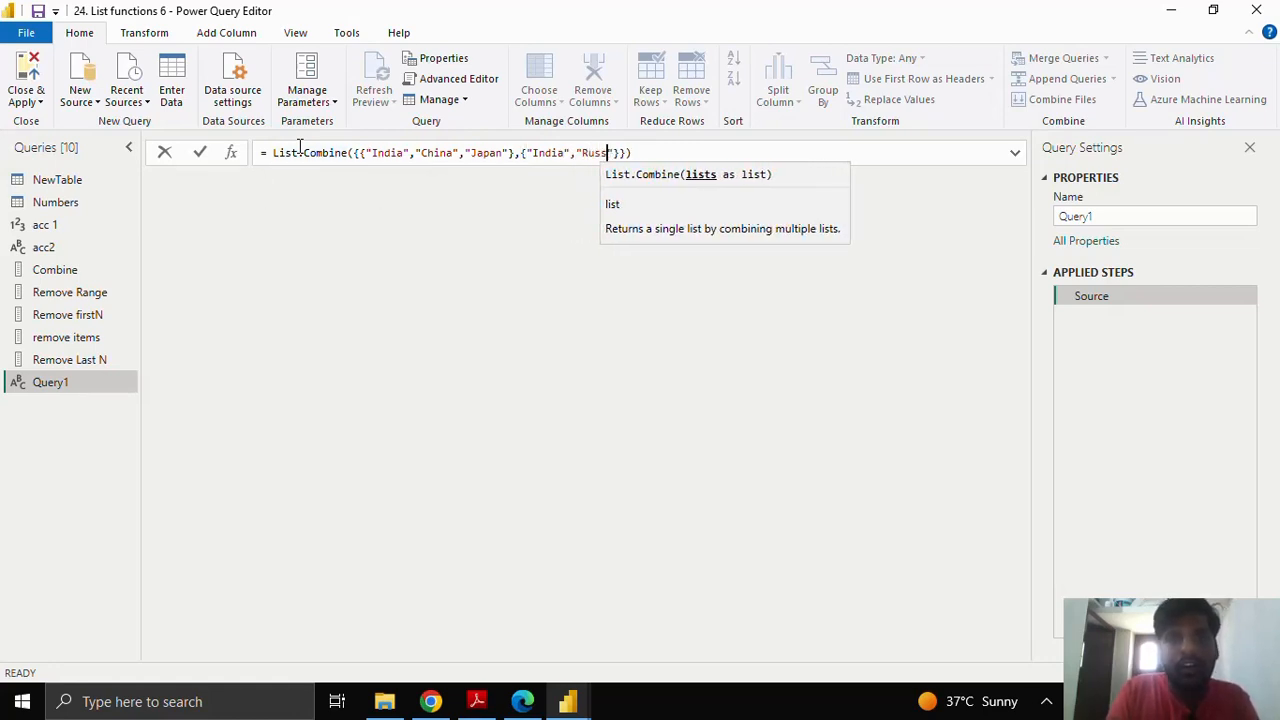
text(ia)
key(End)
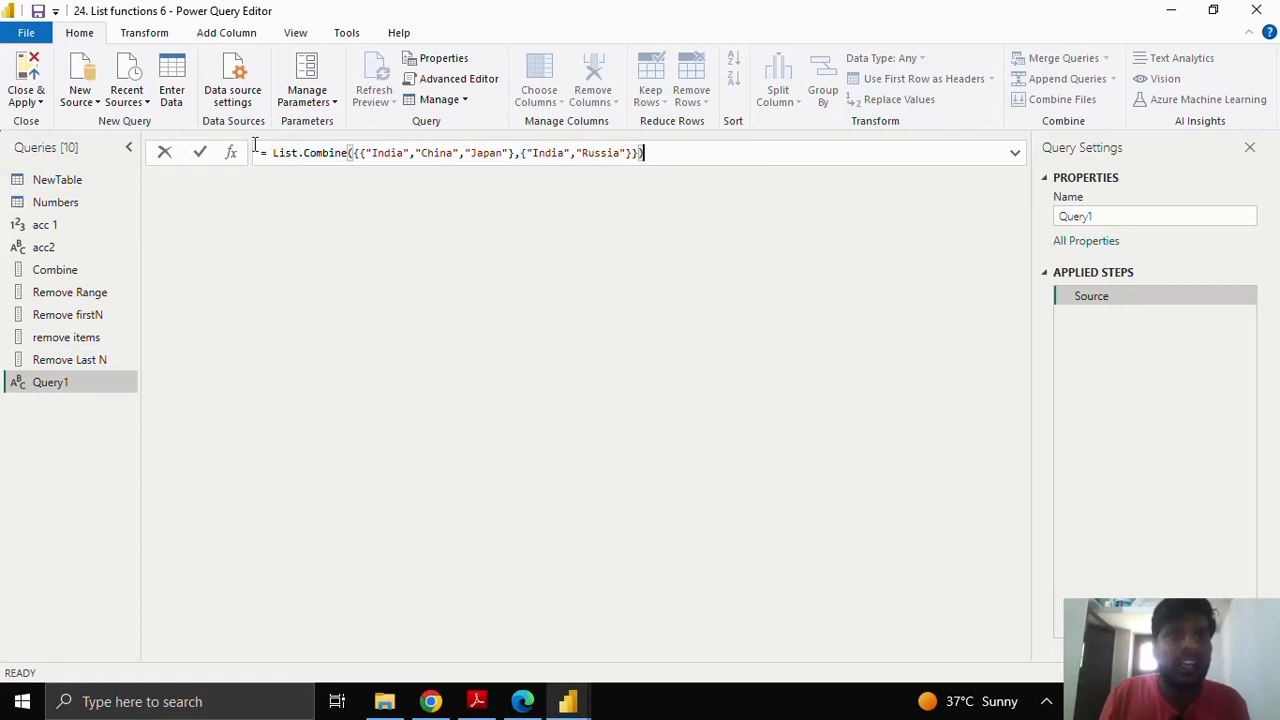
click(199, 152)
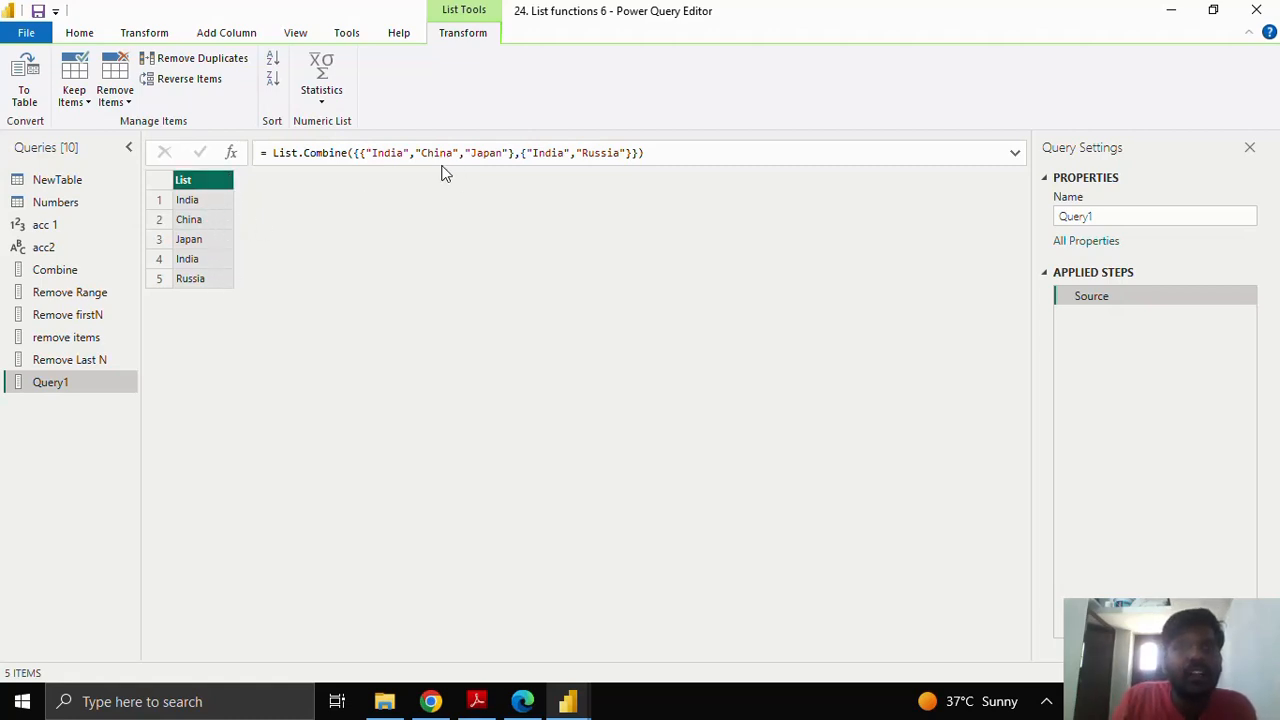
click(360, 153)
key(shift+End)
drag(487, 163, 640, 157)
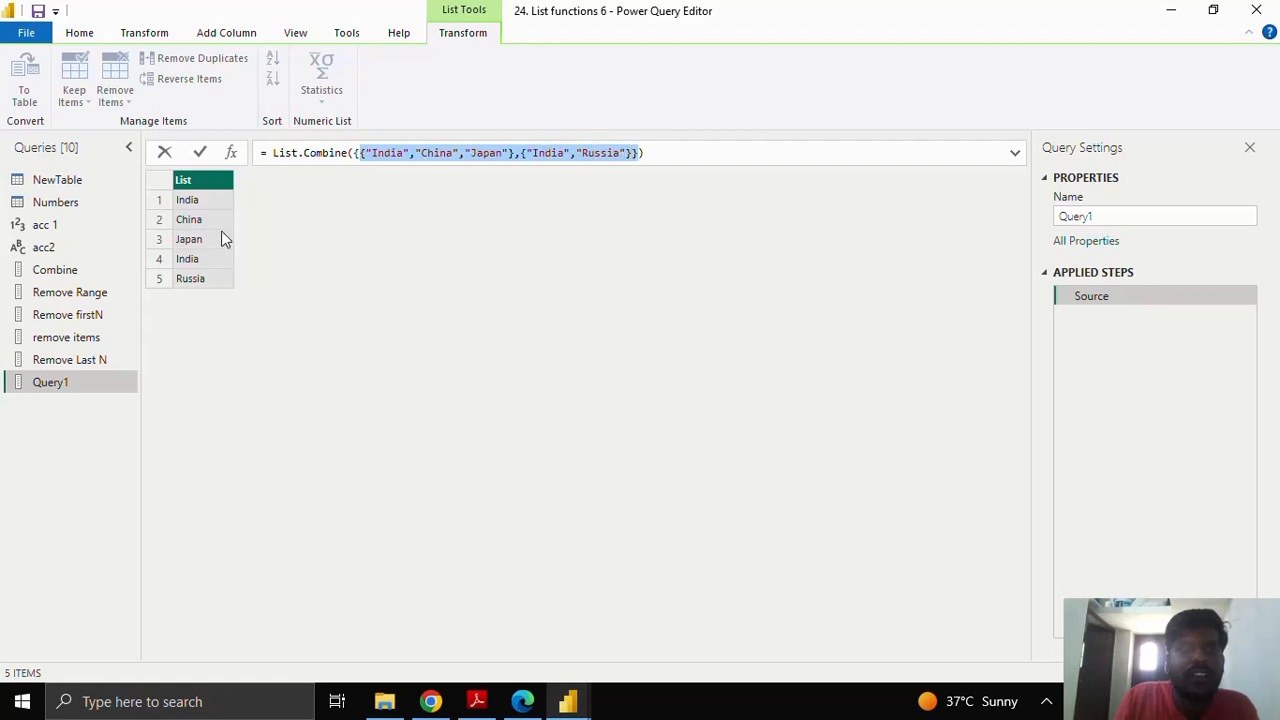
Step: Rename Query1 to combine 2 in Query Settings
click(1108, 215)
drag(1107, 215, 1055, 216)
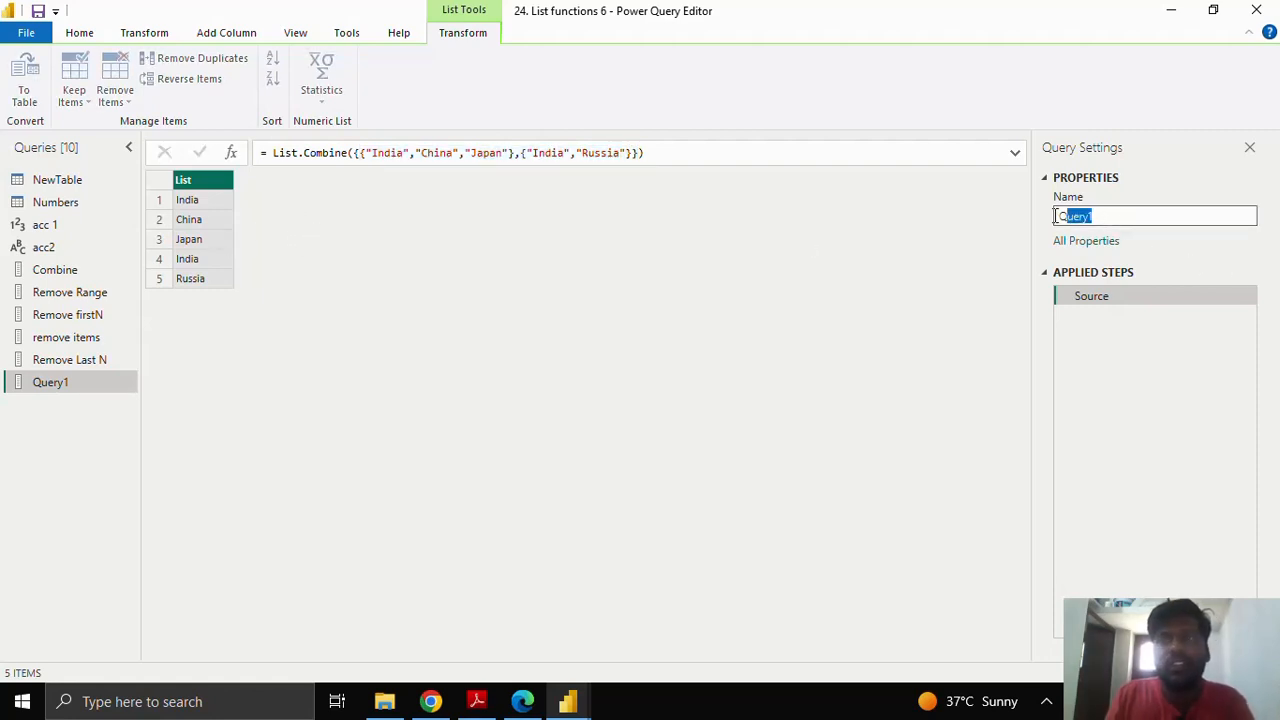
text(combine)
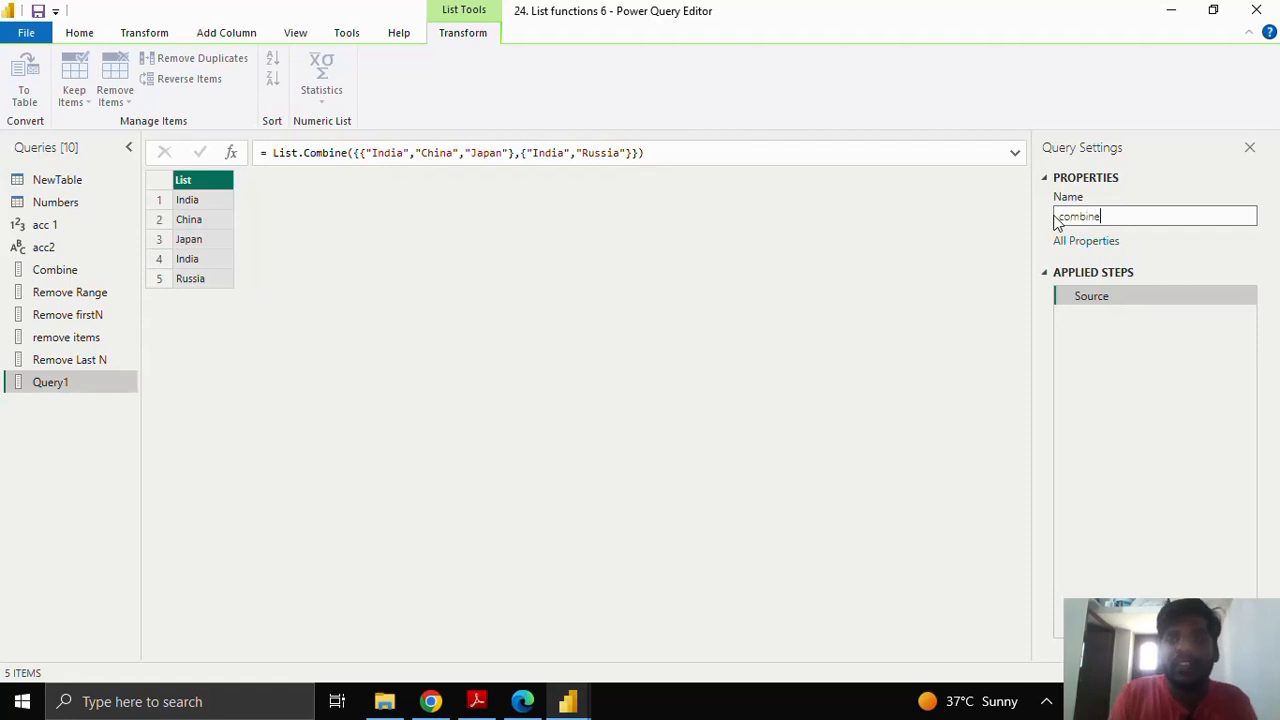
text( 2)
key(Return)
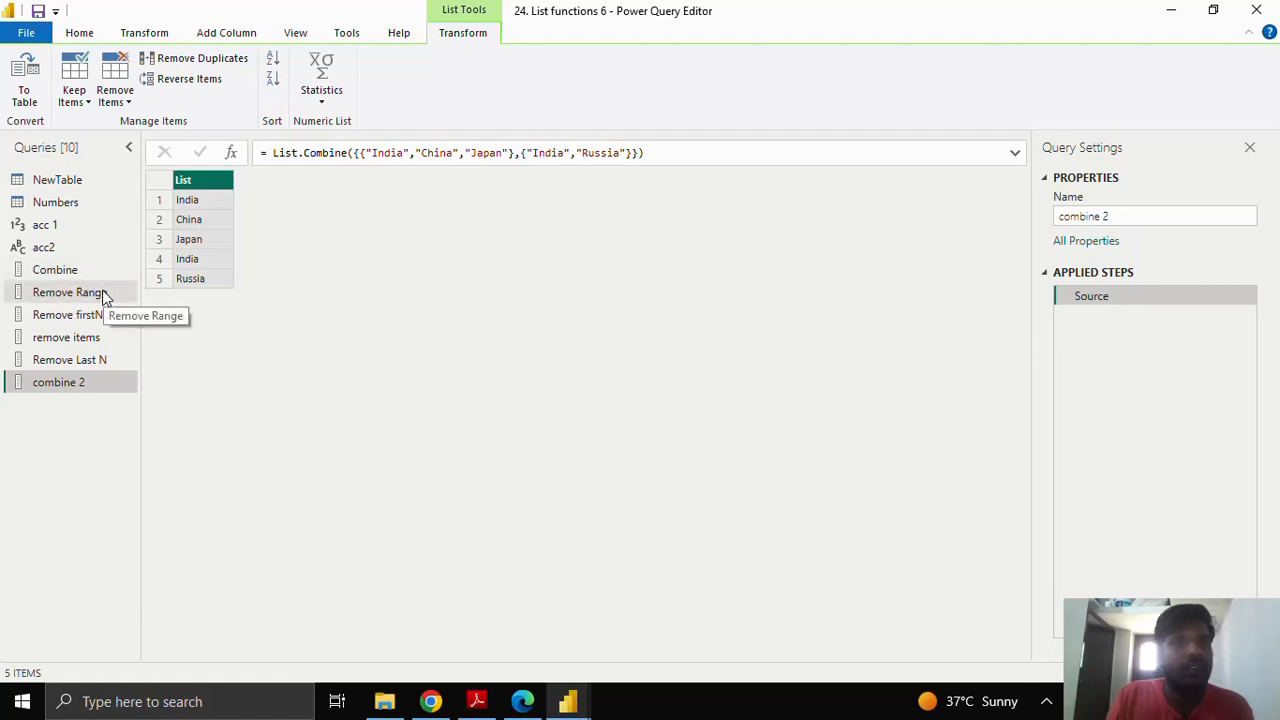
Step: Look at acc 1 and combine 2, then open the Remove Range query listing 1 to 10
click(77, 224)
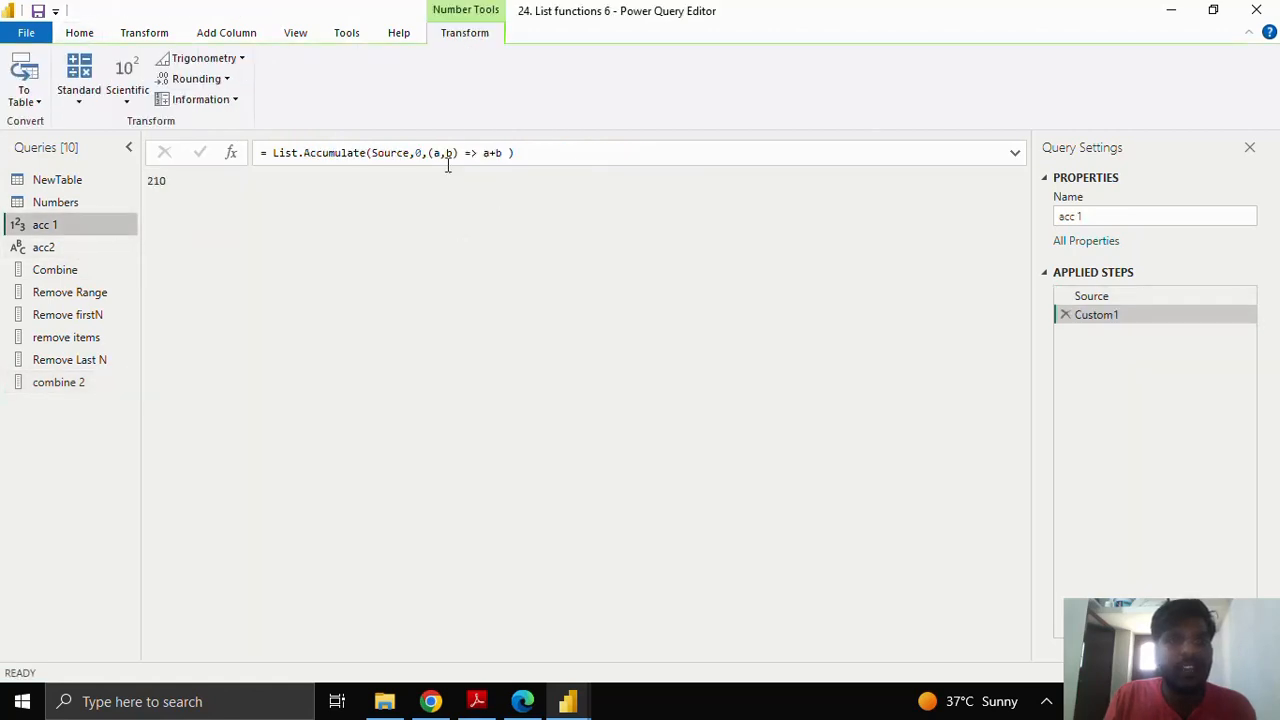
click(73, 386)
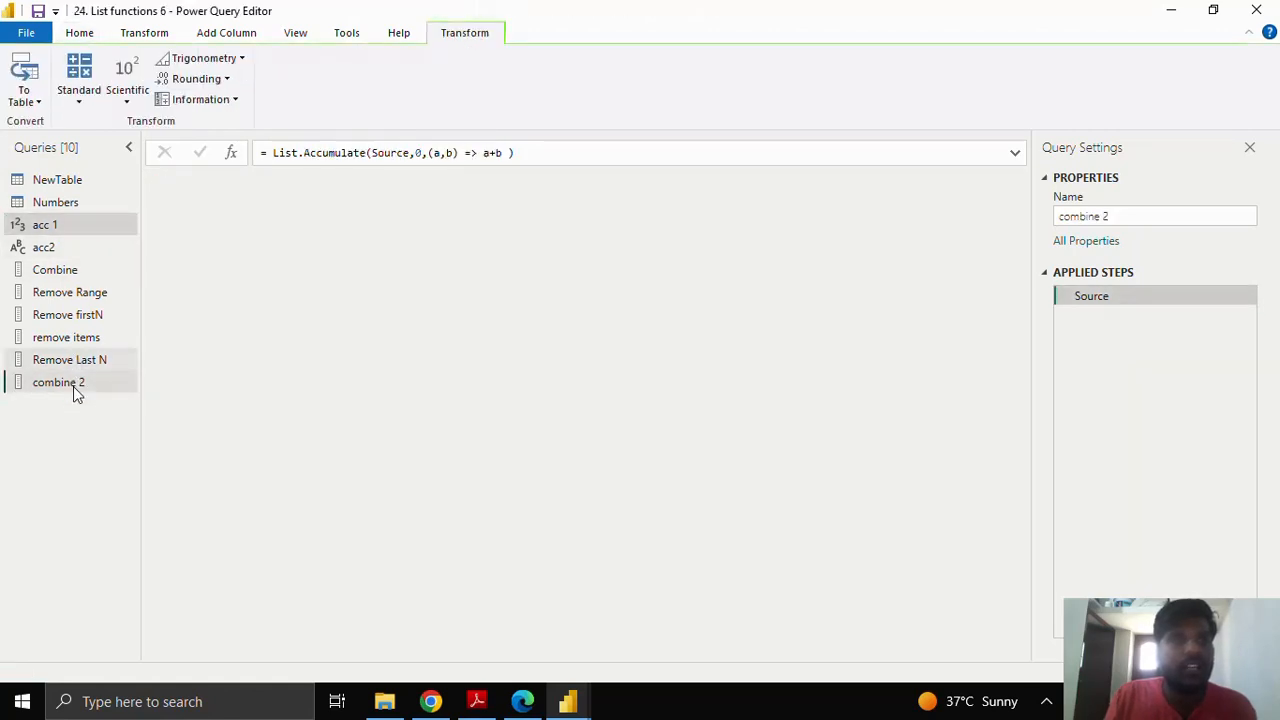
click(107, 293)
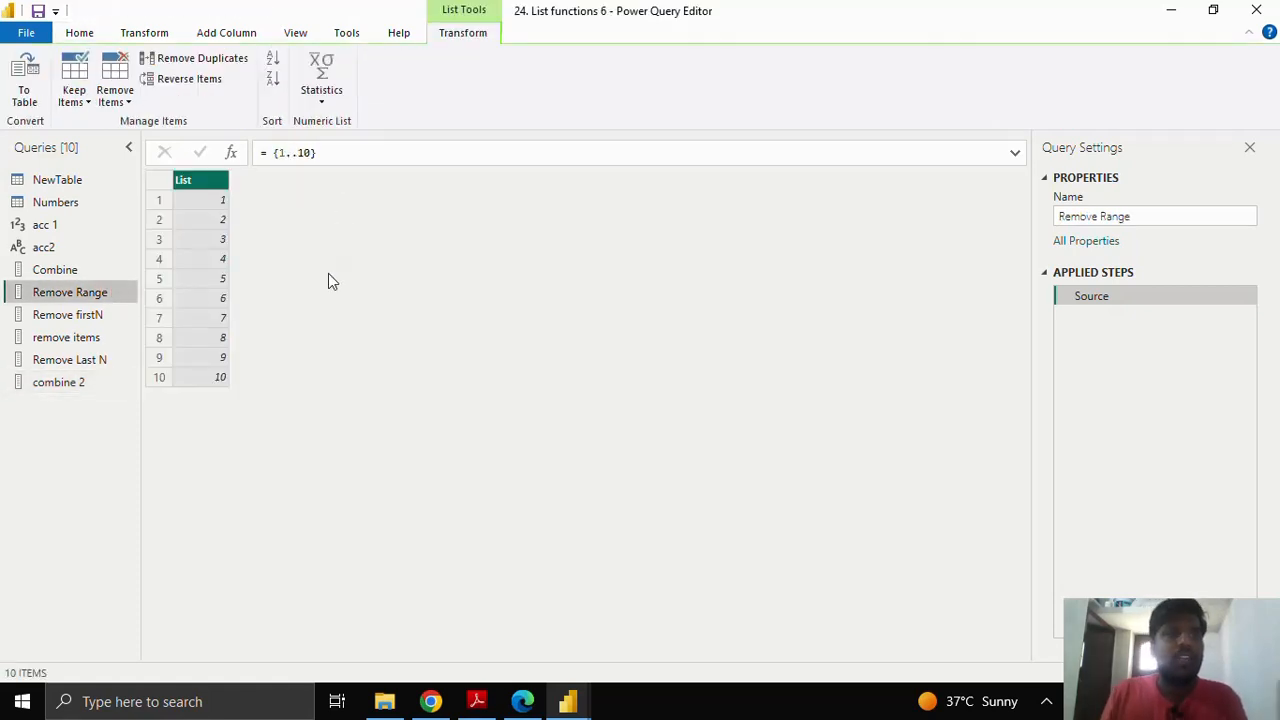
Step: Add a Custom1 step List.RemoveRange(Source,4) to Remove Range, dropping the number 5
click(232, 158)
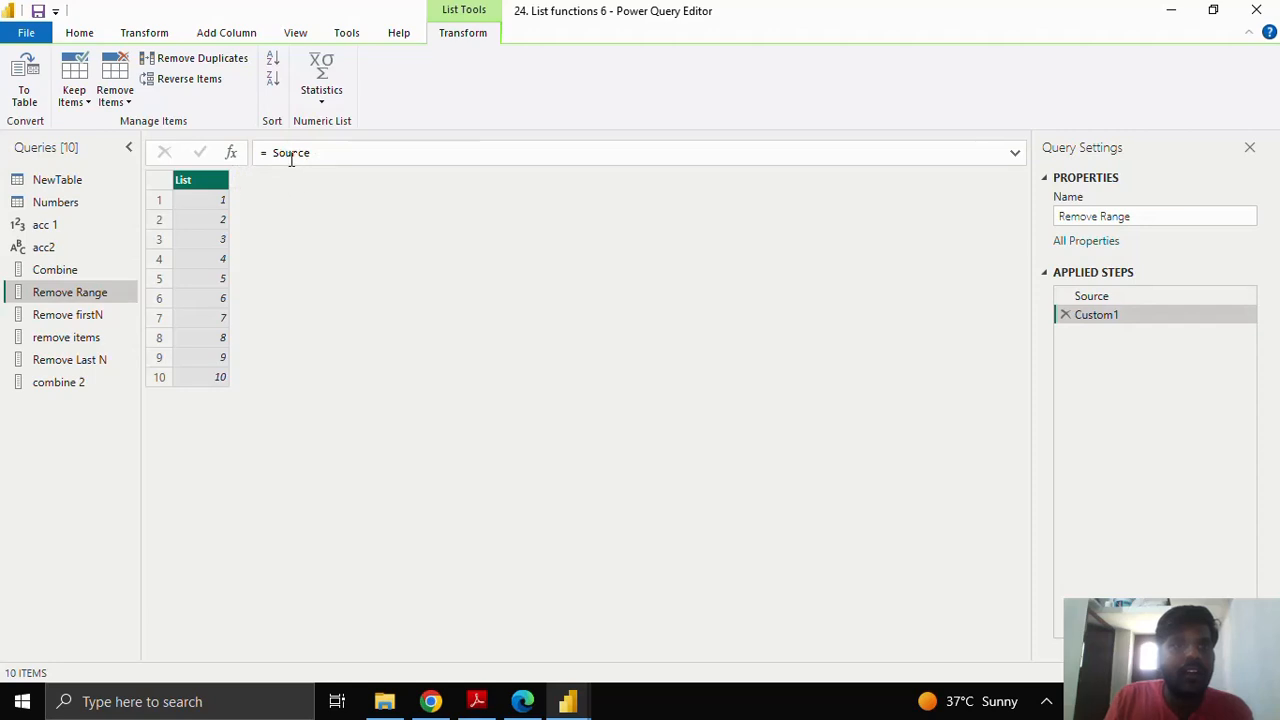
drag(276, 153, 320, 154)
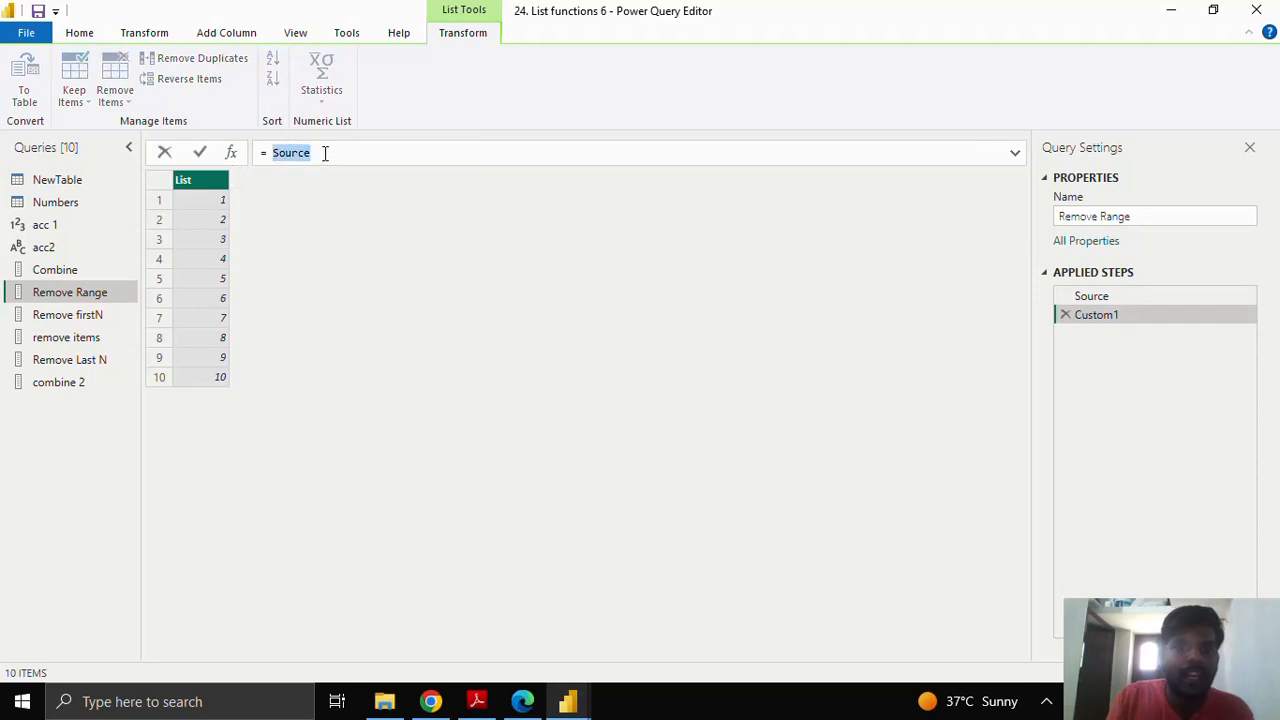
text(Remove)
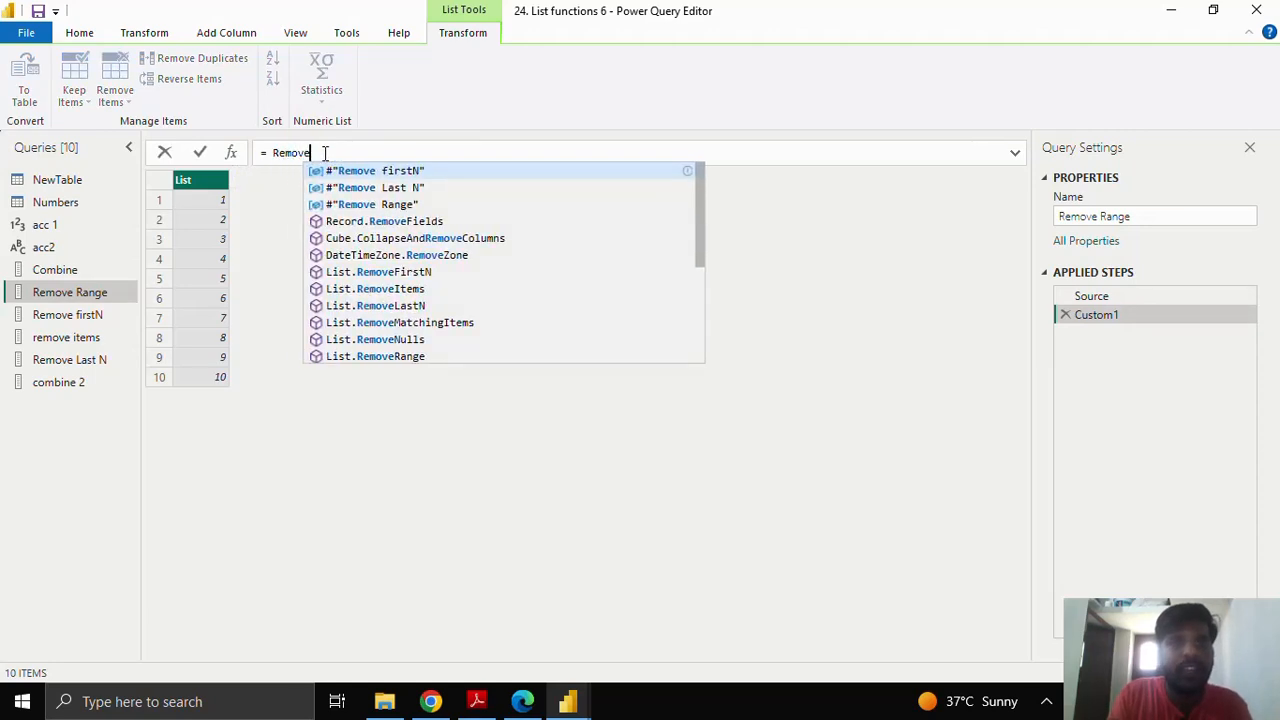
text(Ra)
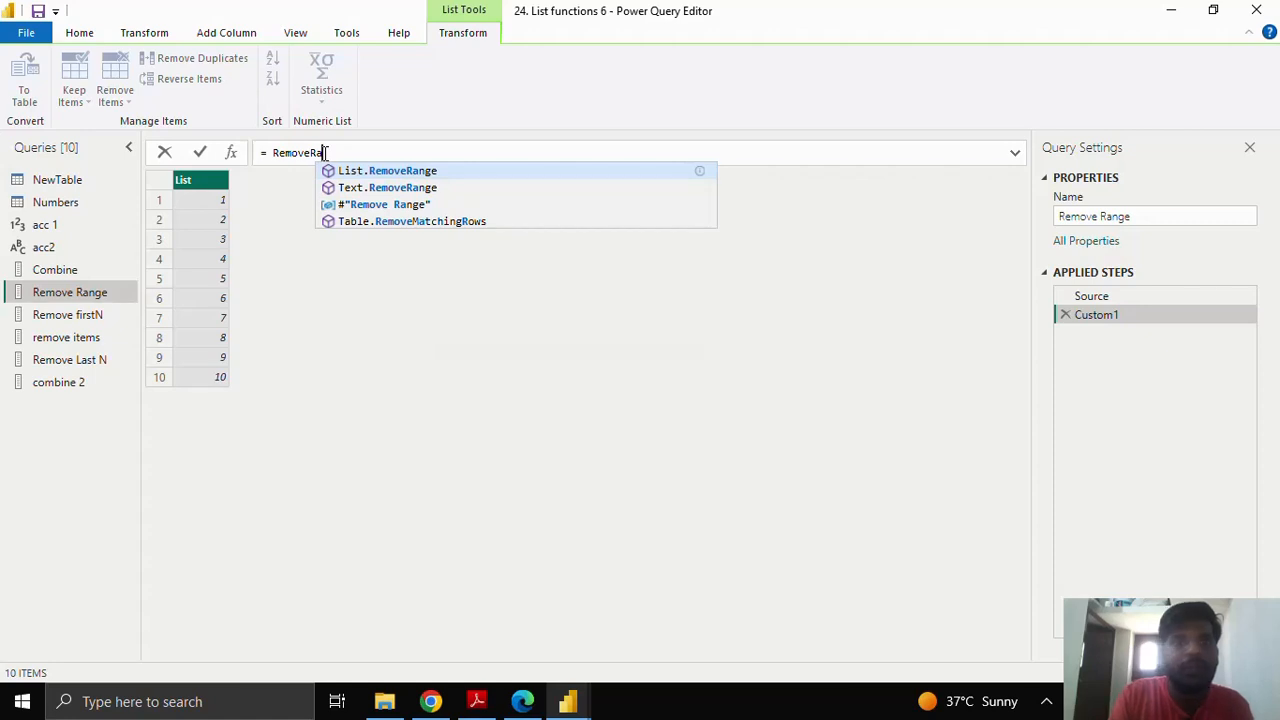
click(398, 176)
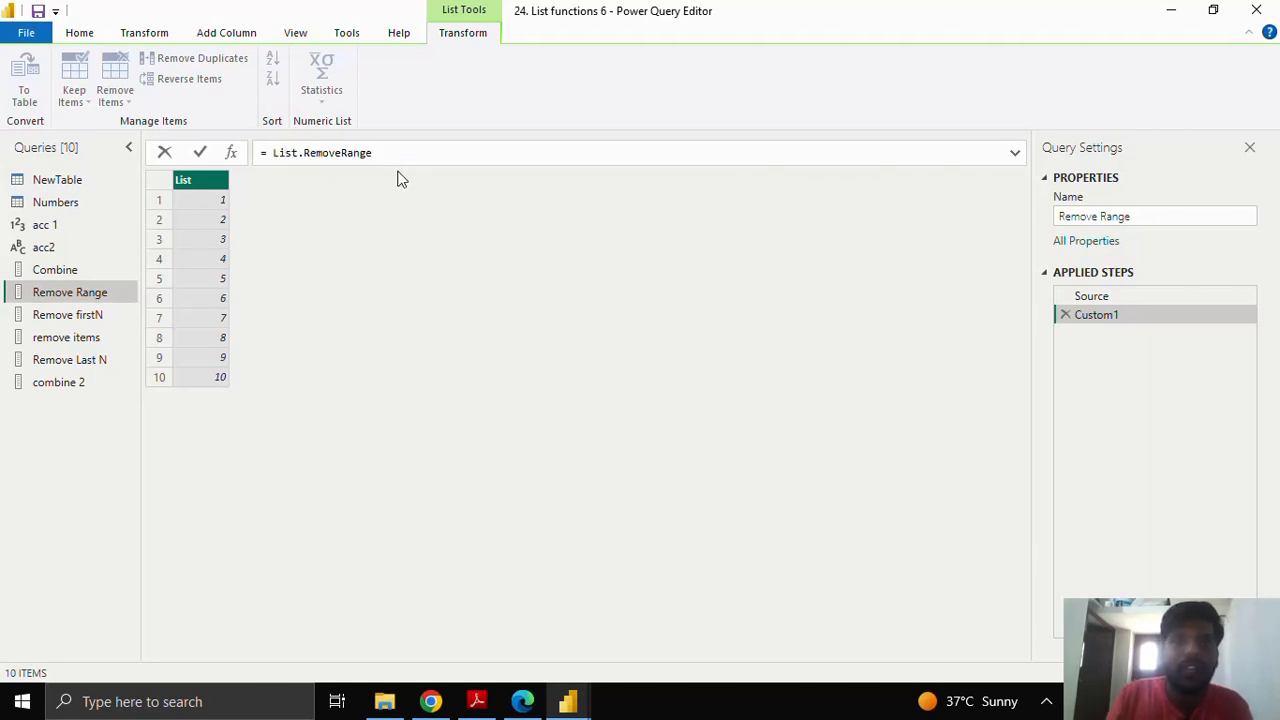
text(()
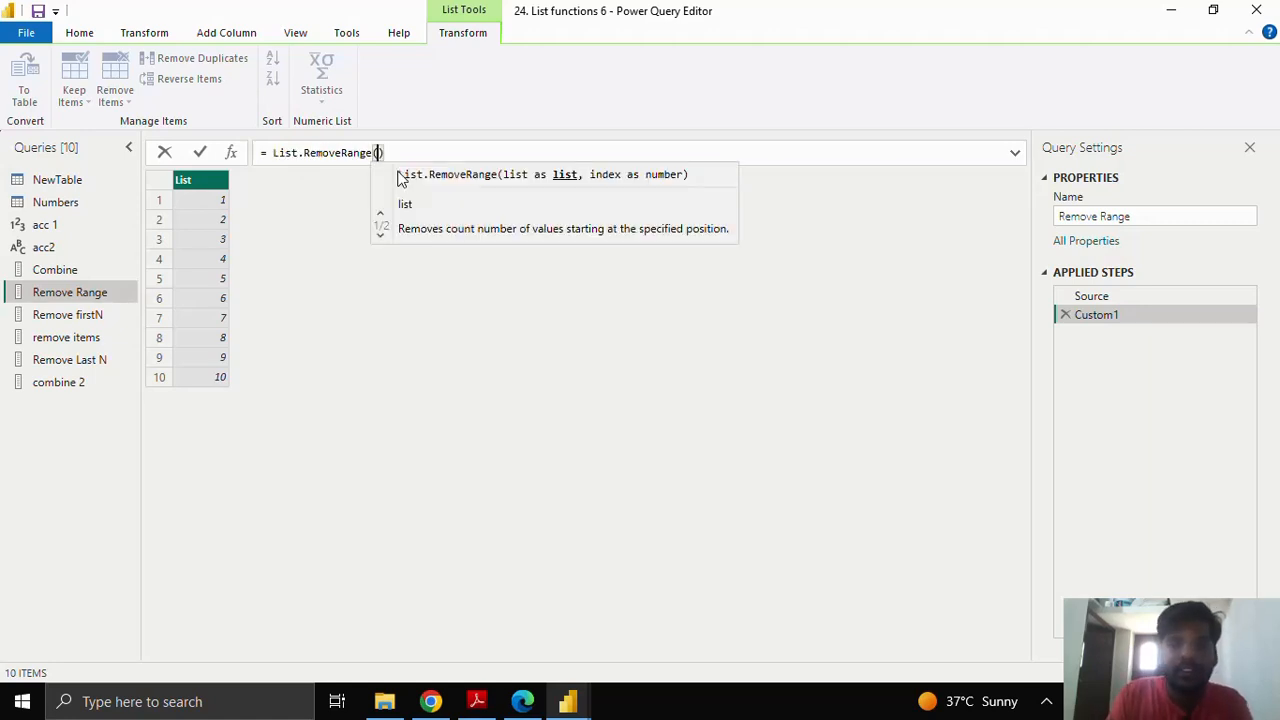
text(S)
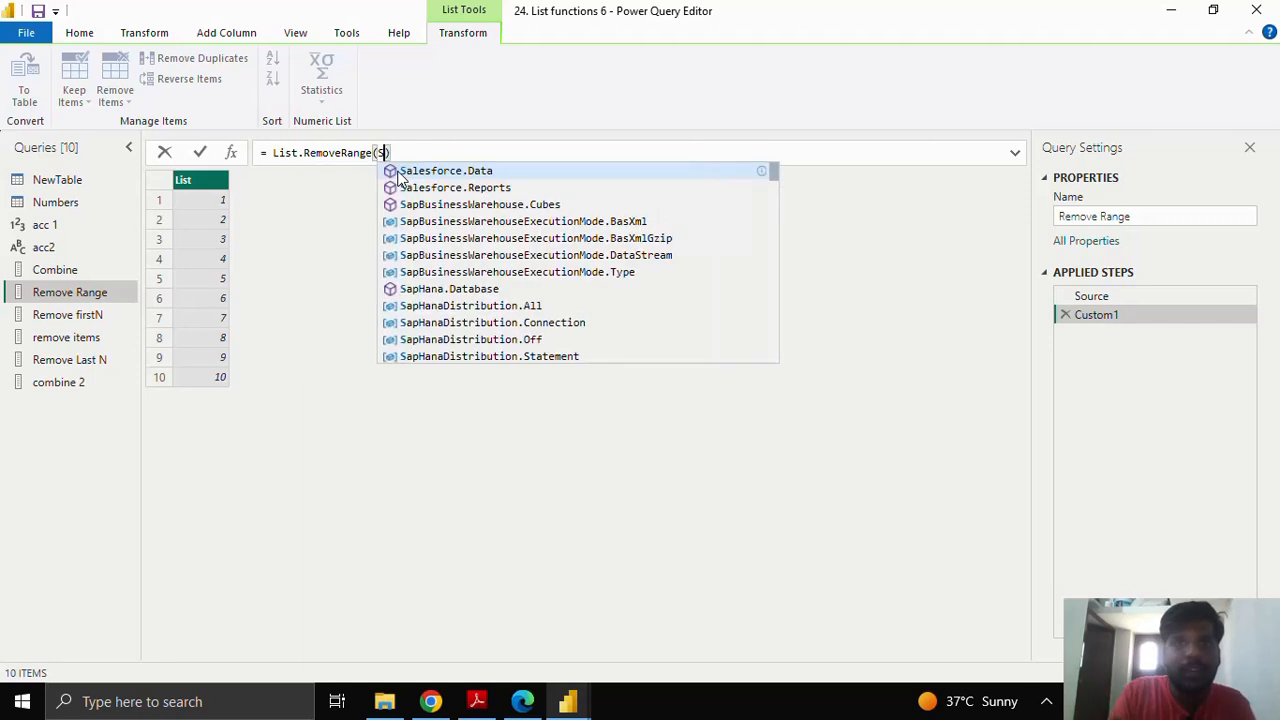
text(ource)
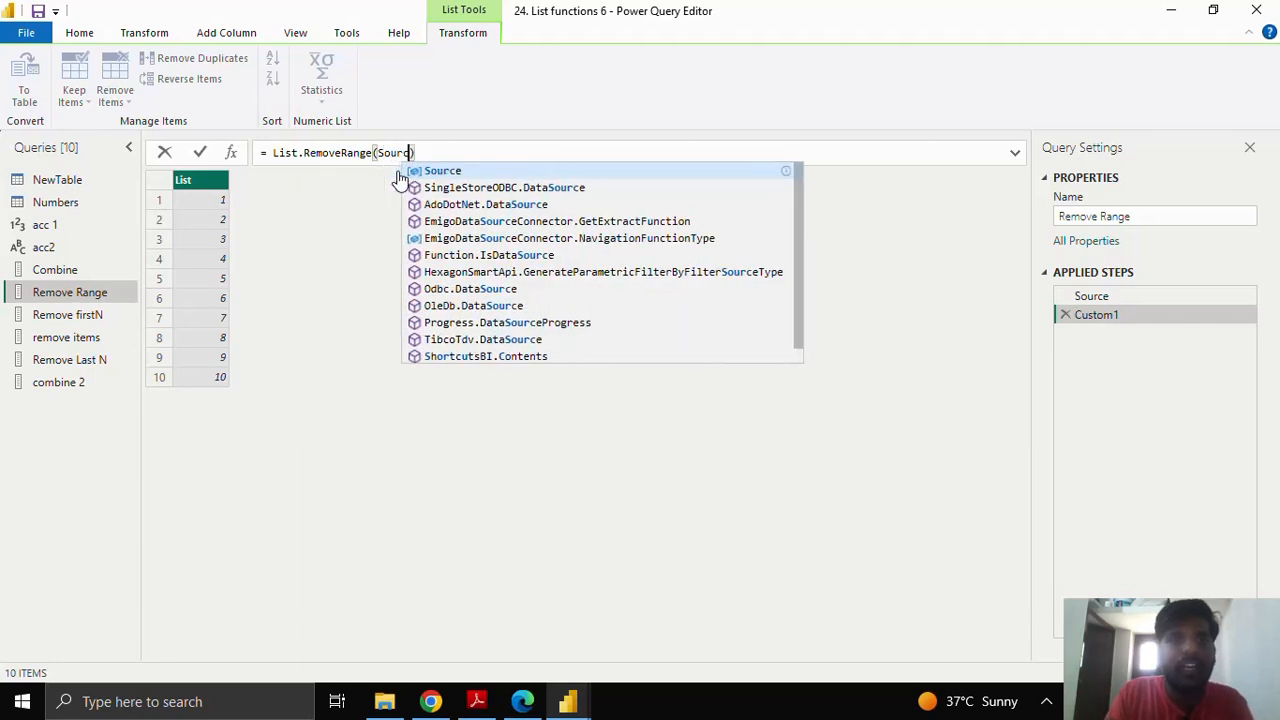
text(,)
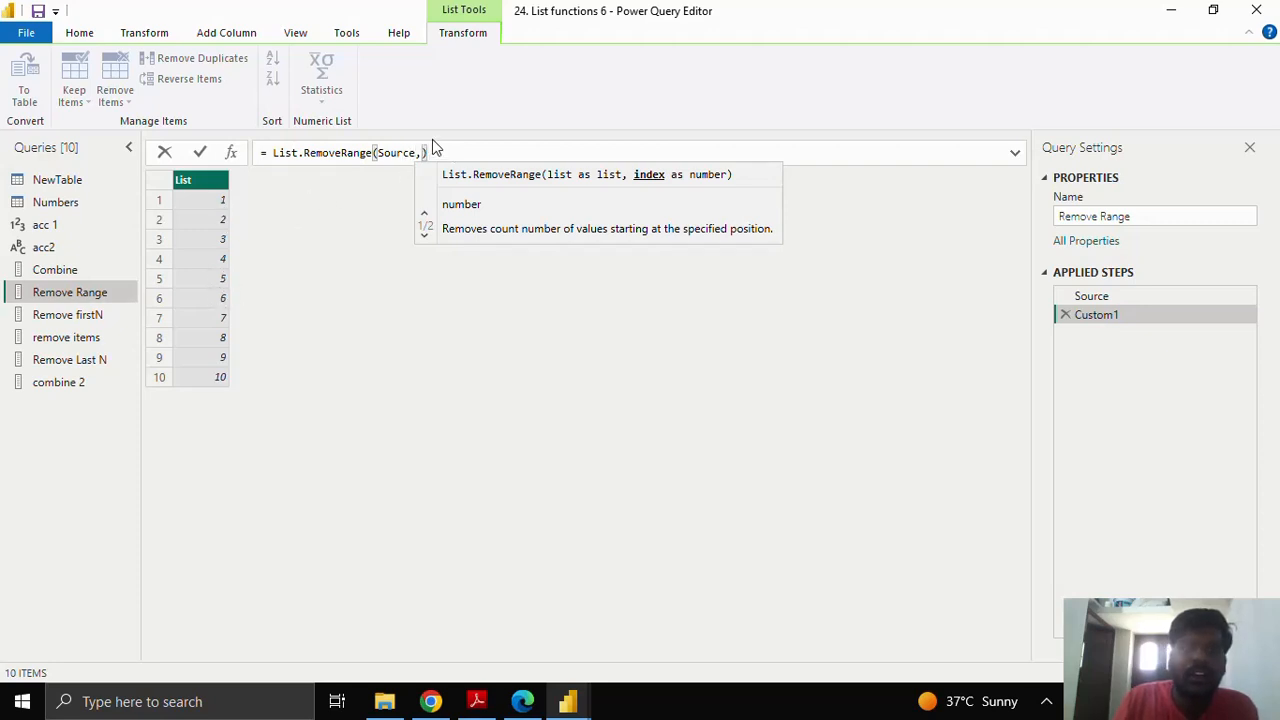
text(4)
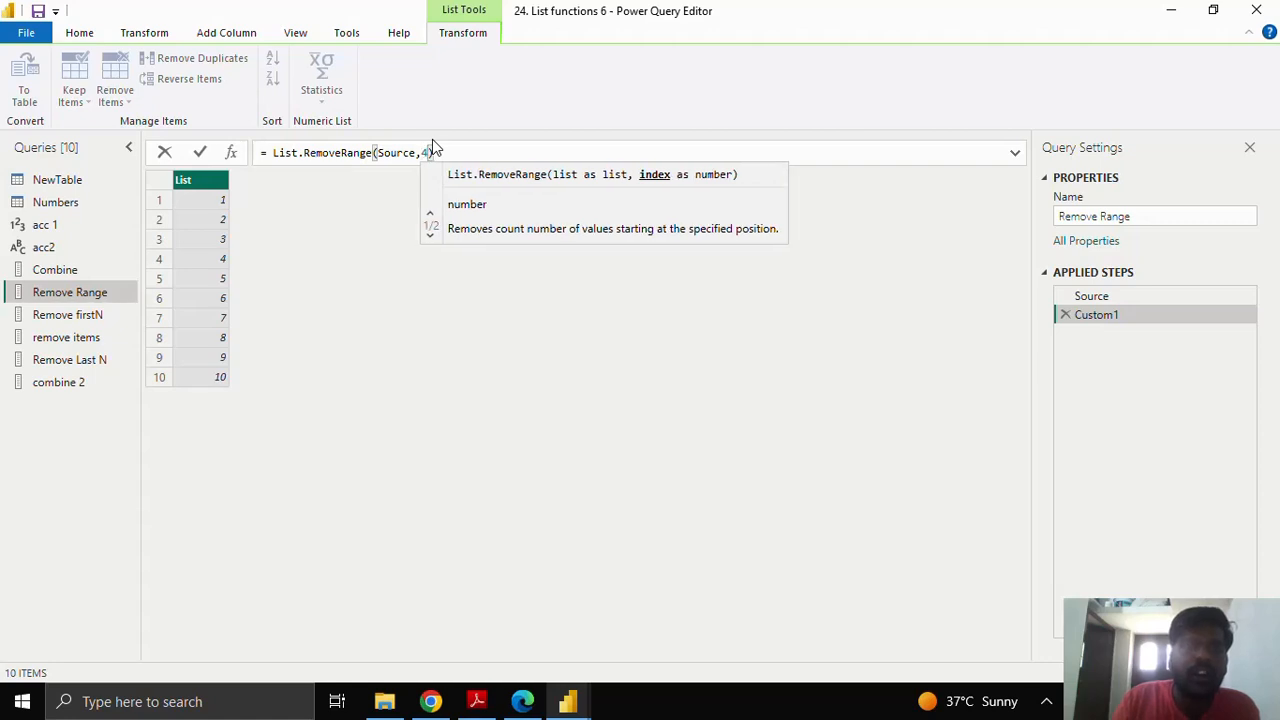
click(200, 152)
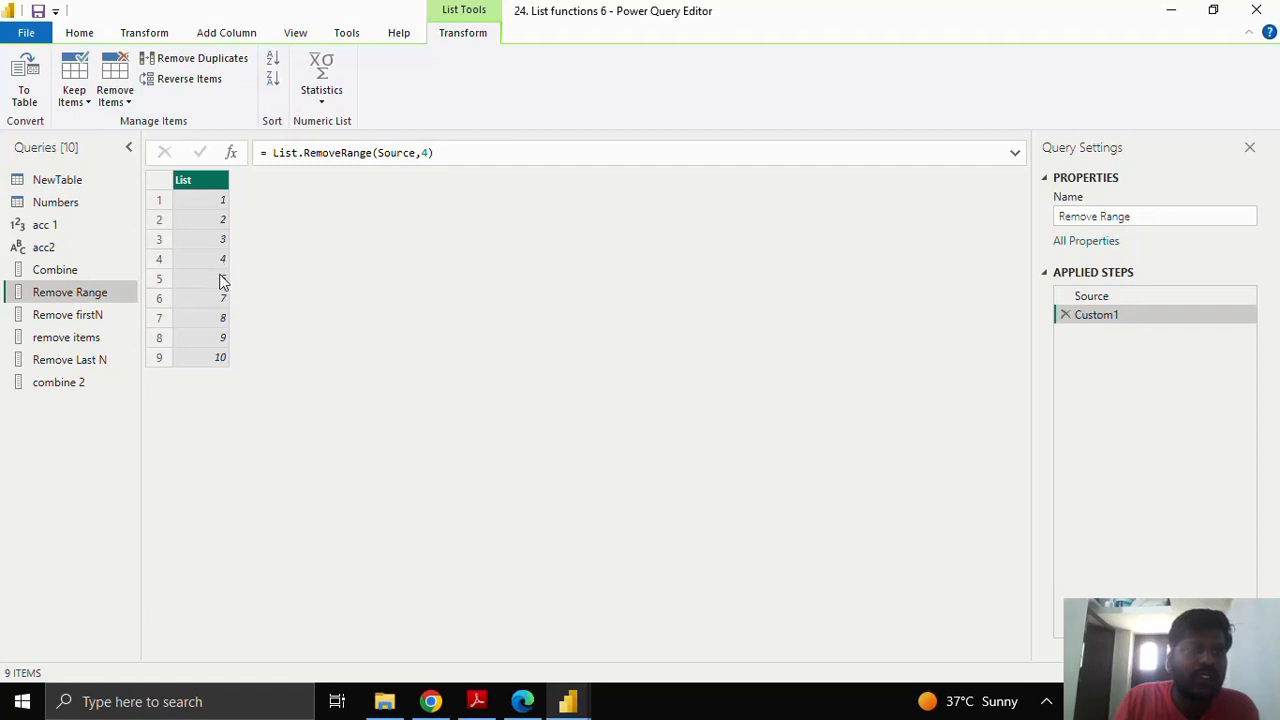
click(427, 152)
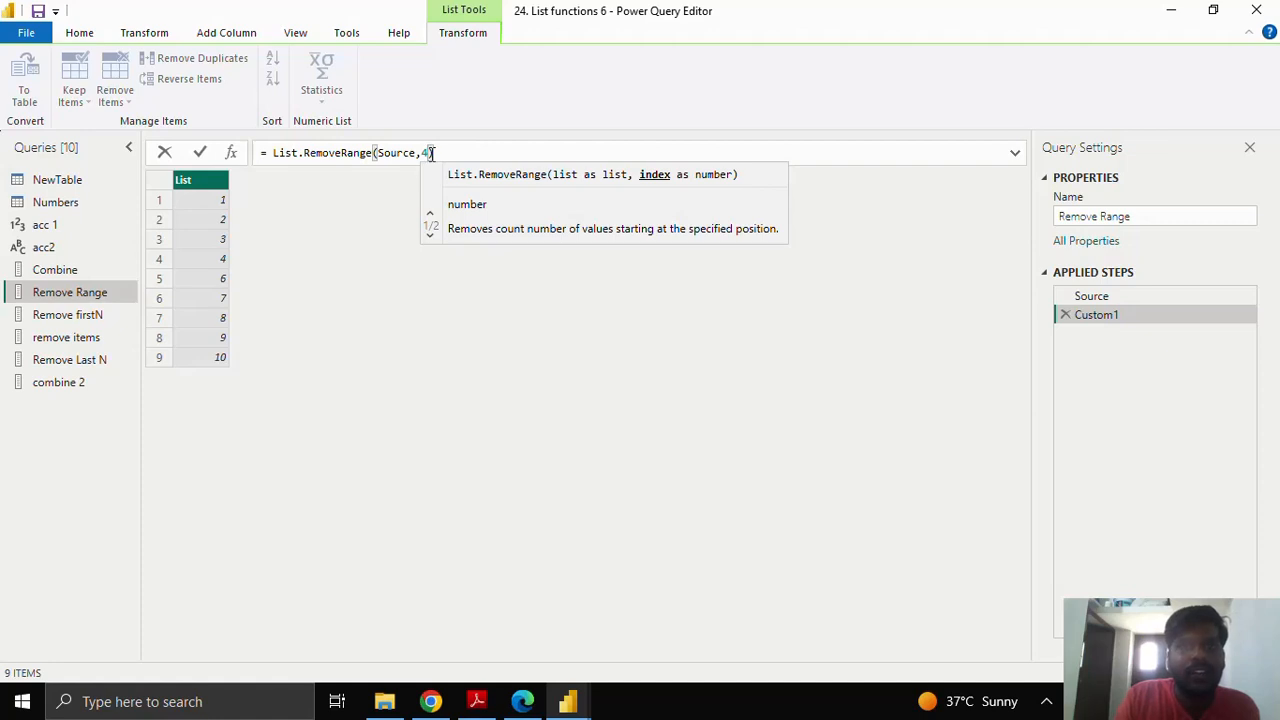
Step: Change the formula to List.RemoveRange(Source,5,5) so only 1 to 5 remain
key(BackSpace)
text(5)
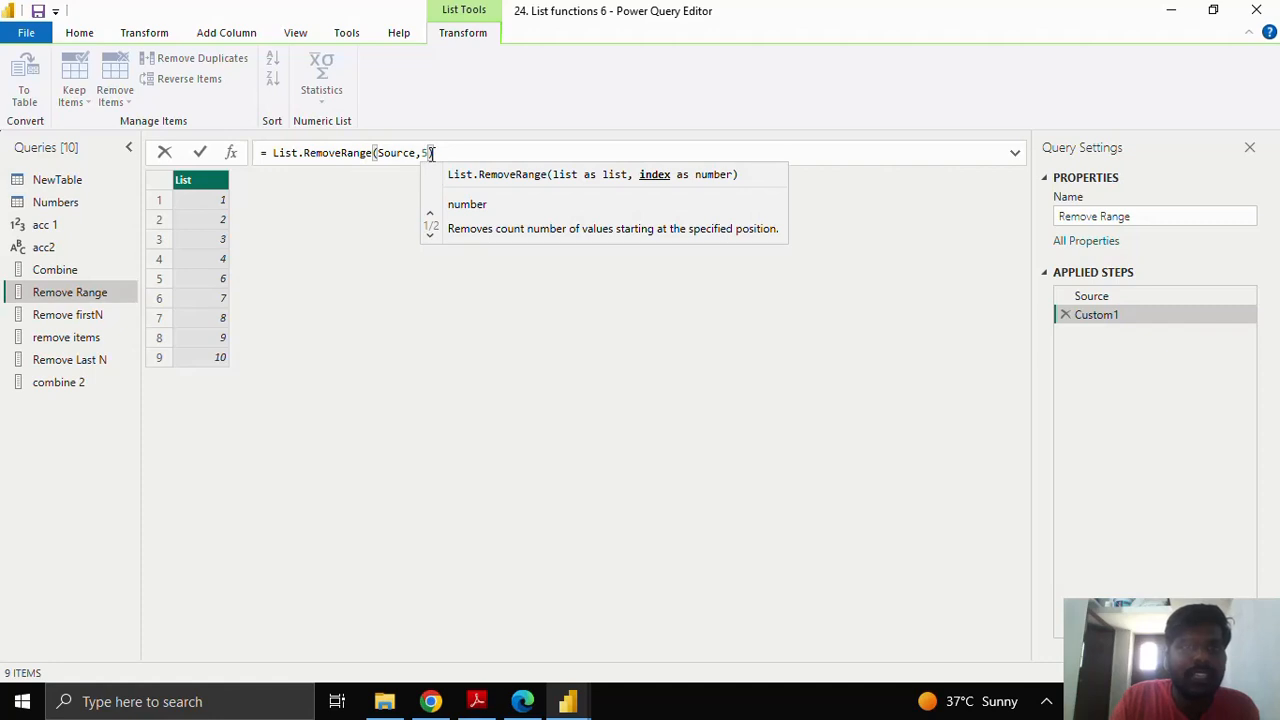
text(,)
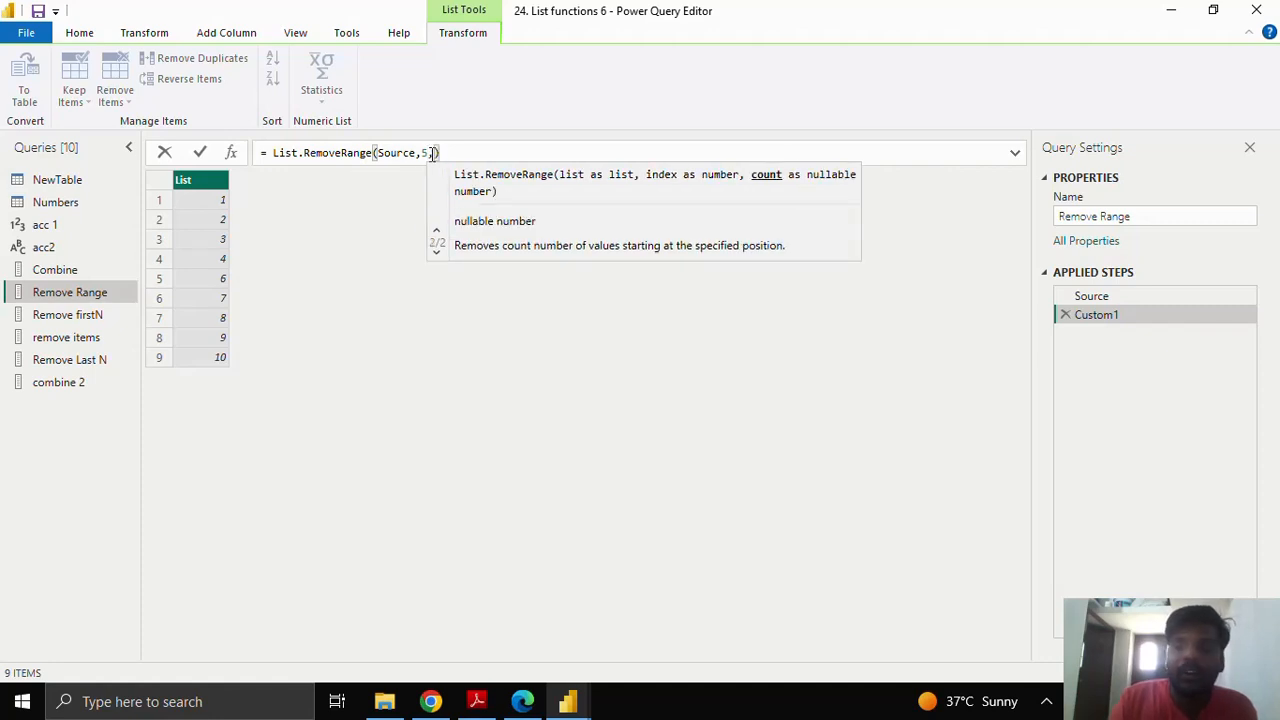
text(5)
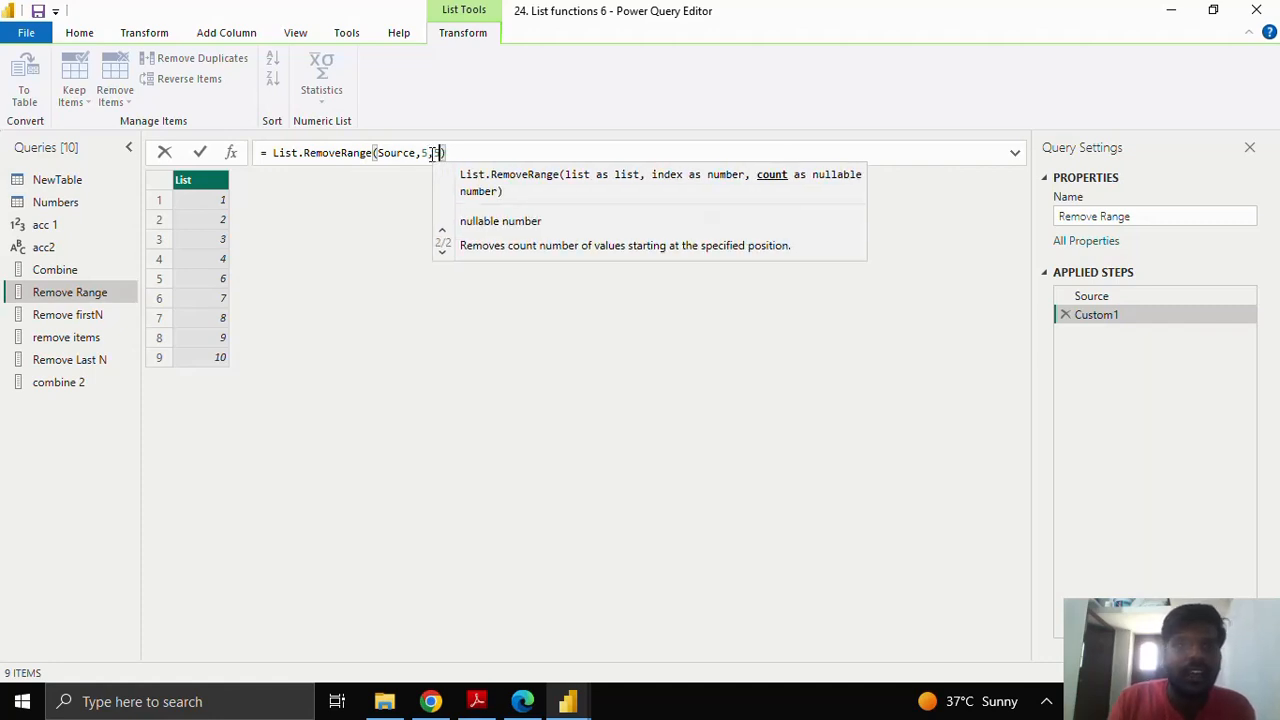
key(Return)
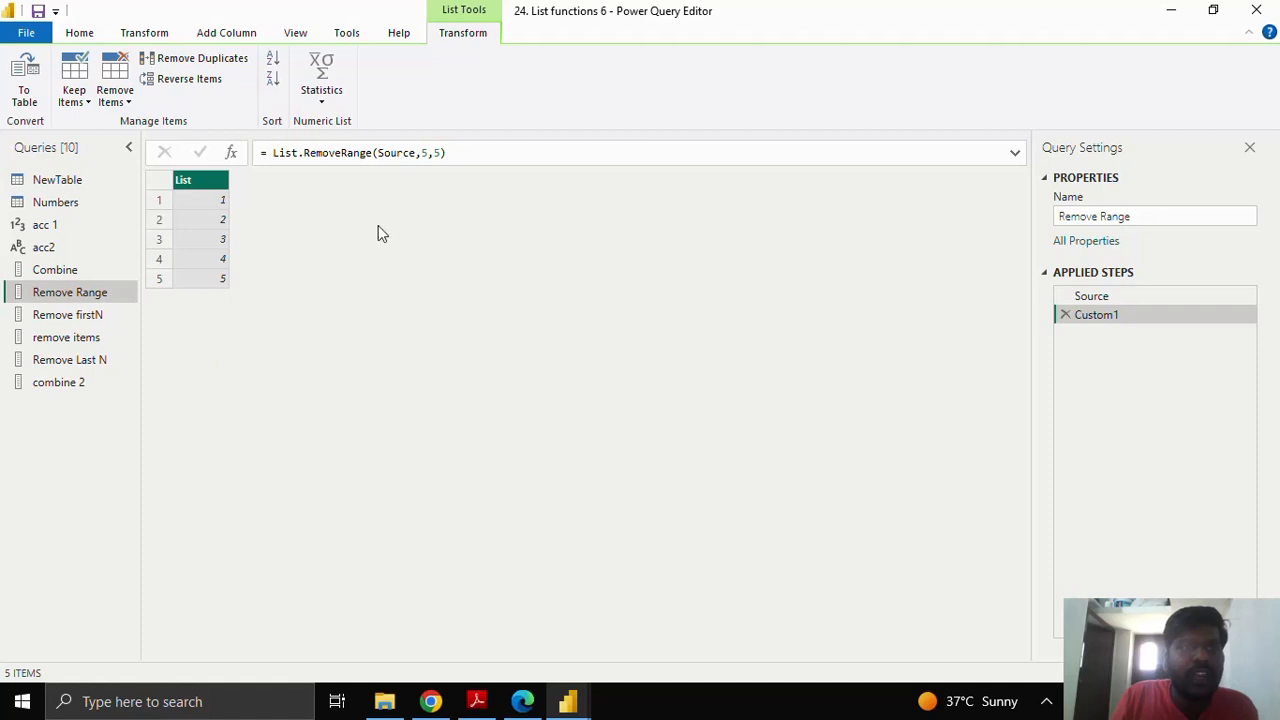
double_click(437, 153)
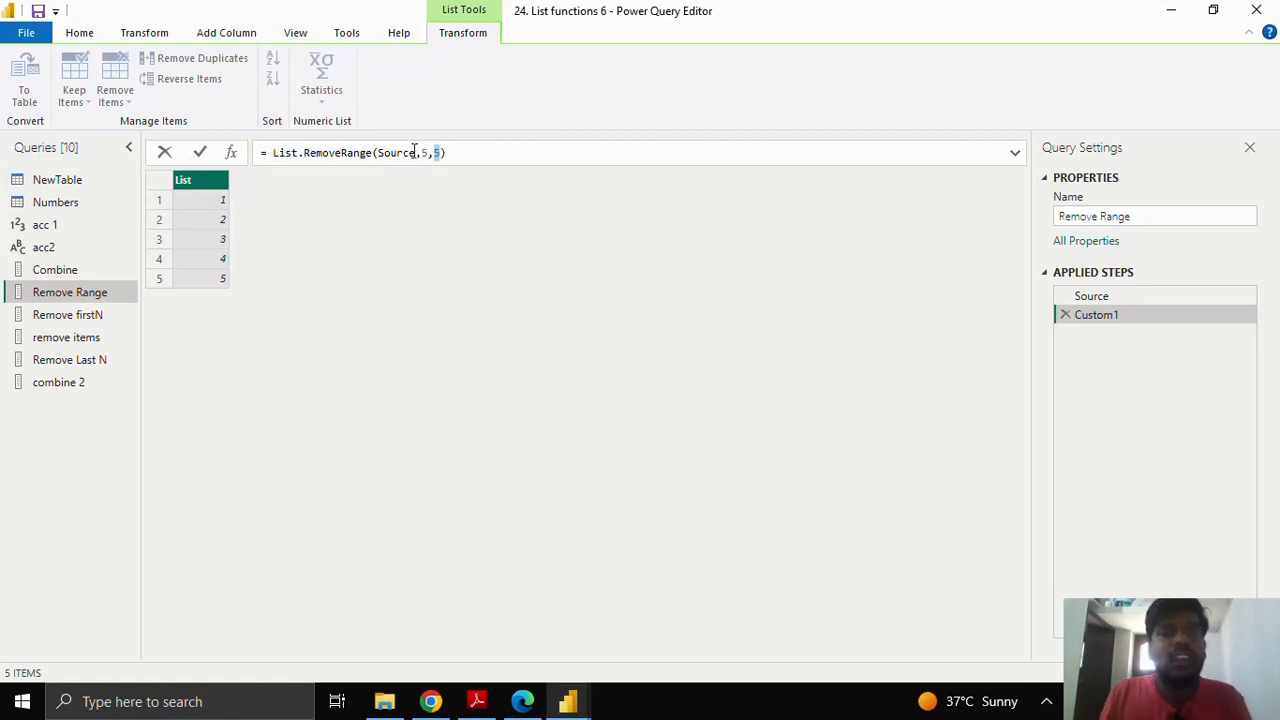
Step: Replace Source with NewTable[Countries] in the List.RemoveRange formula
click(380, 152)
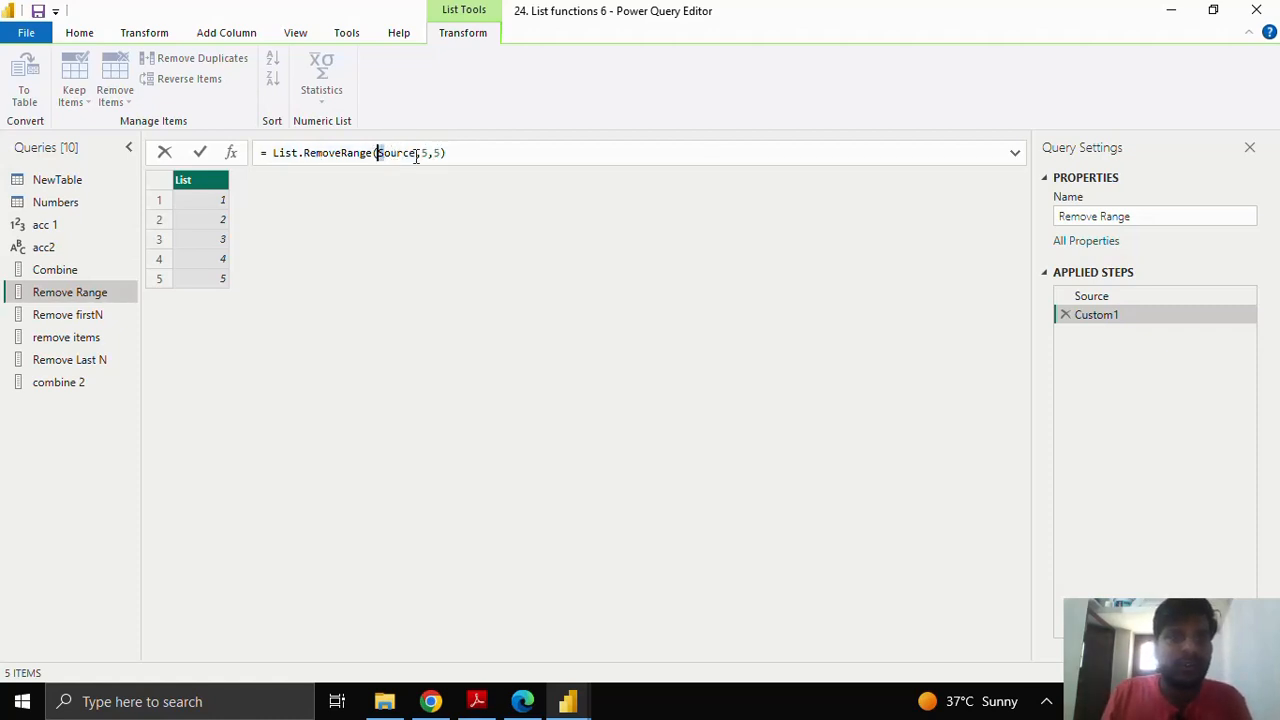
drag(416, 152, 378, 152)
text(NewTable)
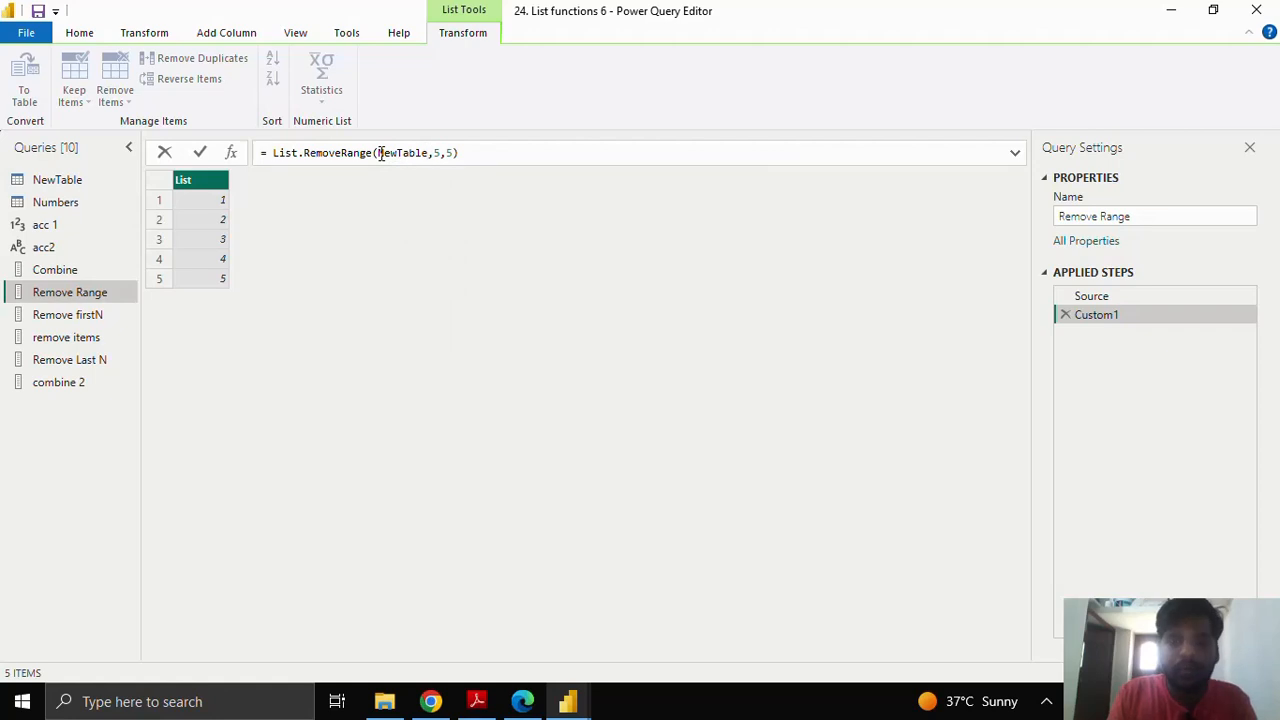
text([Co)
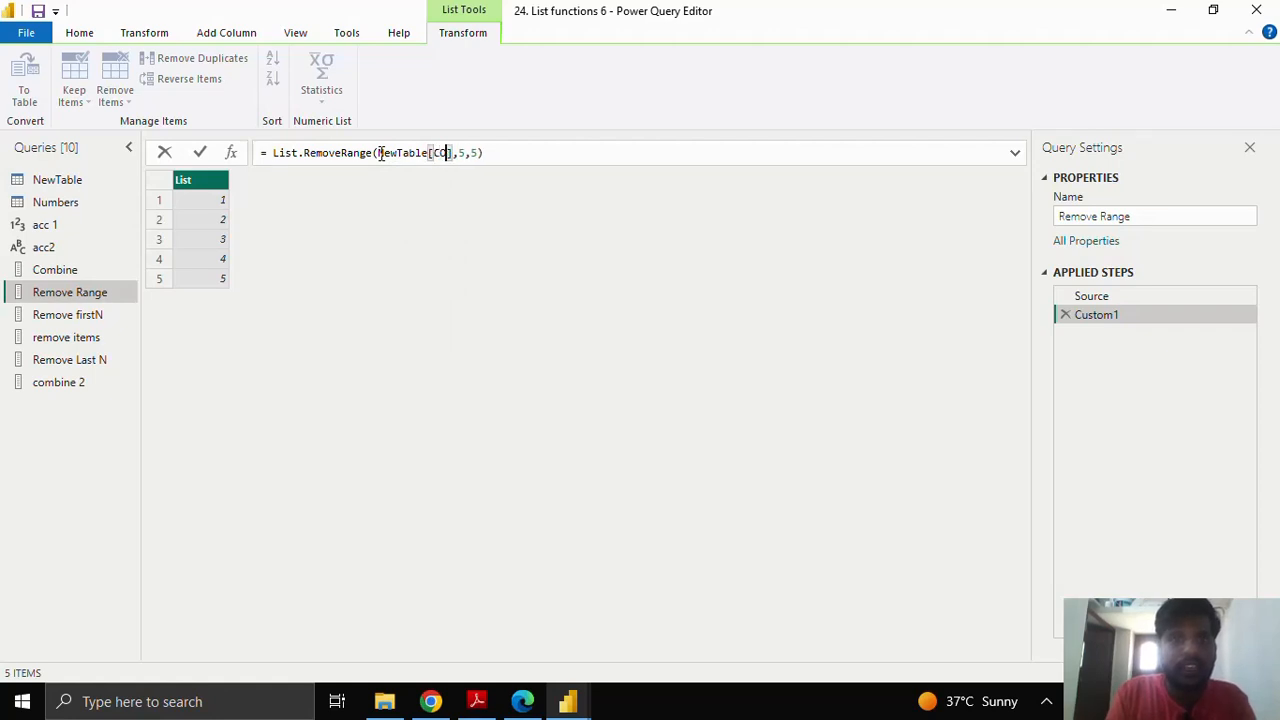
key(BackSpace)
text(unt)
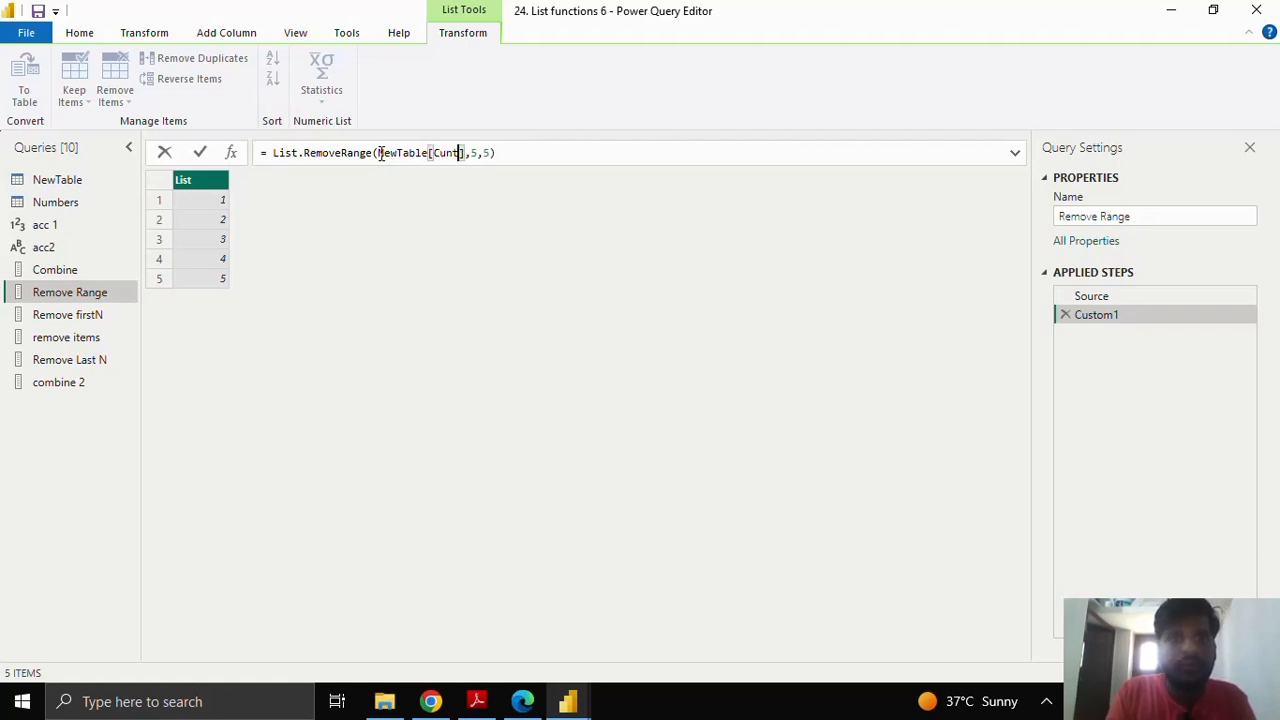
key(BackSpace)
key(BackSpace)
key(BackSpace)
text(ount)
text(n)
key(BackSpace)
key(BackSpace)
text(ntries)
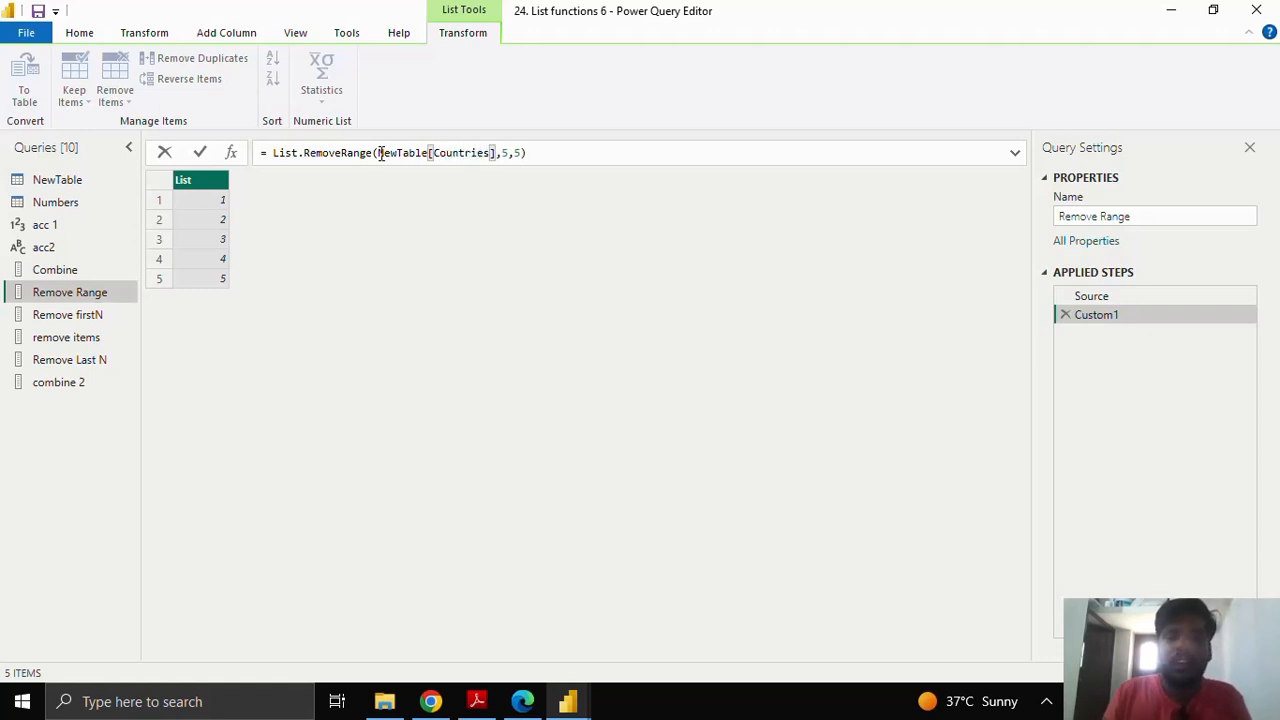
key(Return)
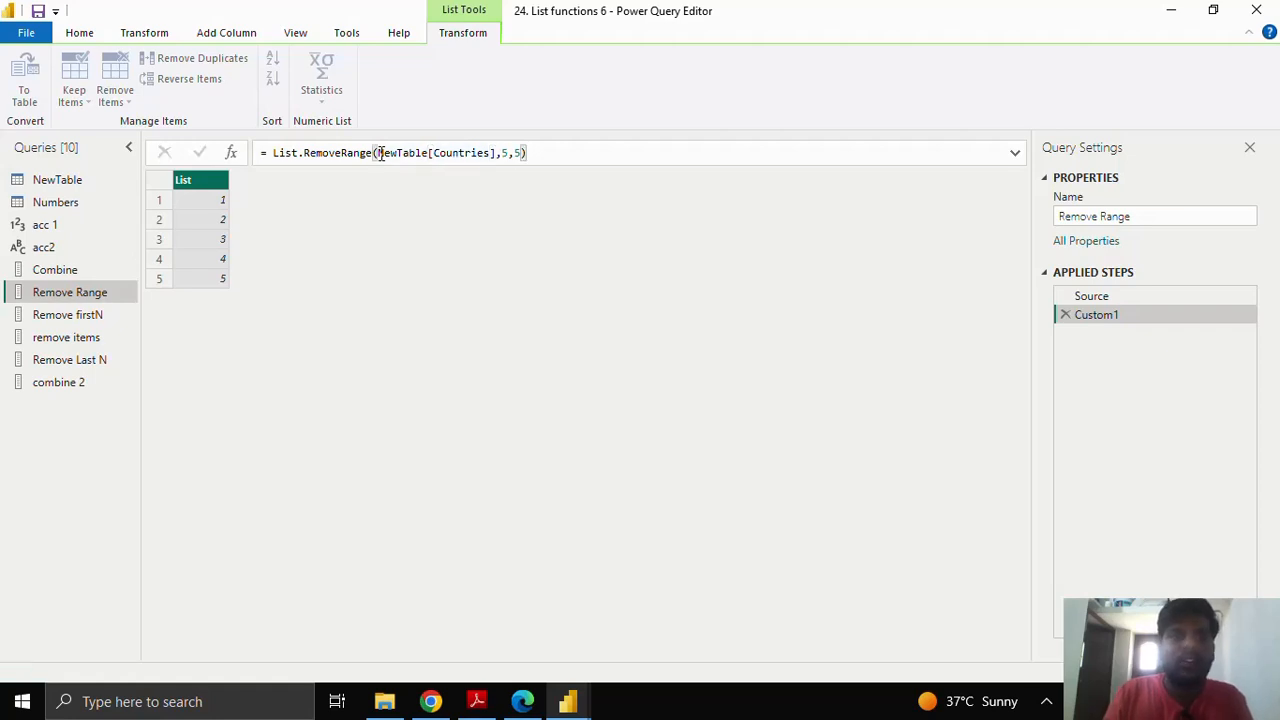
Step: Change the count to 4, giving List.RemoveRange(NewTable[Countries],5,4), and widen the List column
click(522, 152)
key(BackSpace)
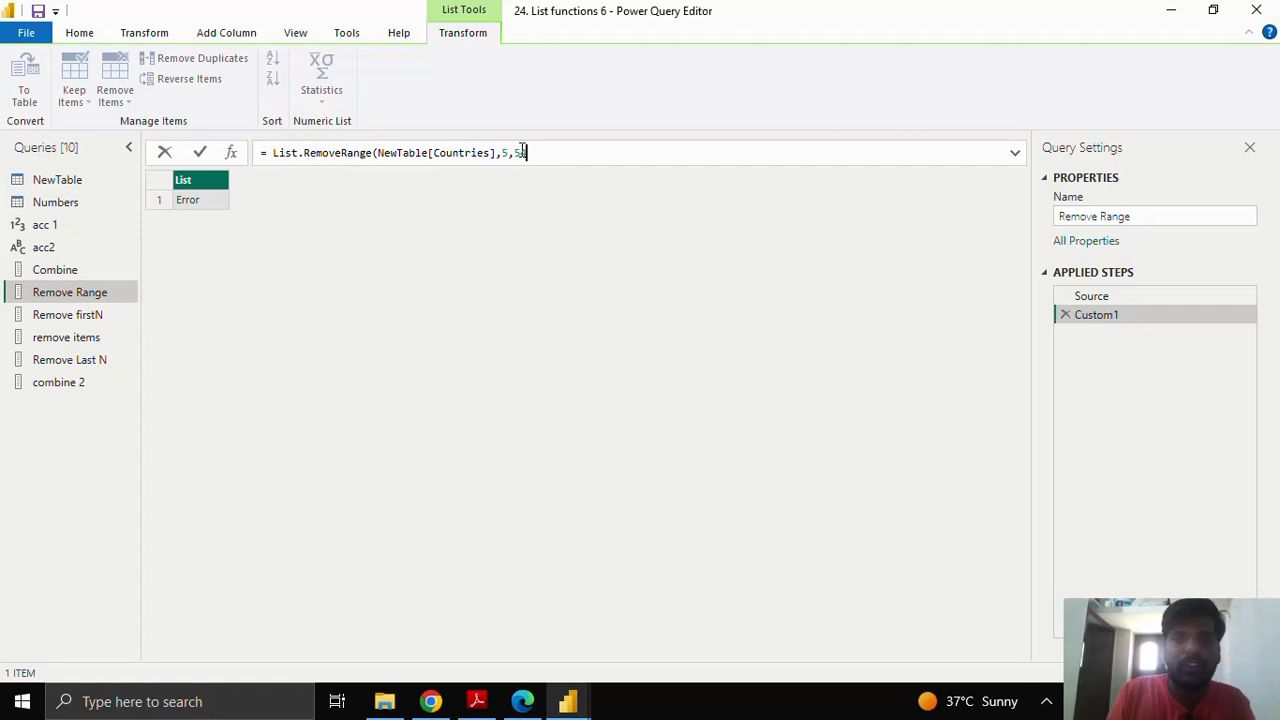
key(BackSpace)
text(4))
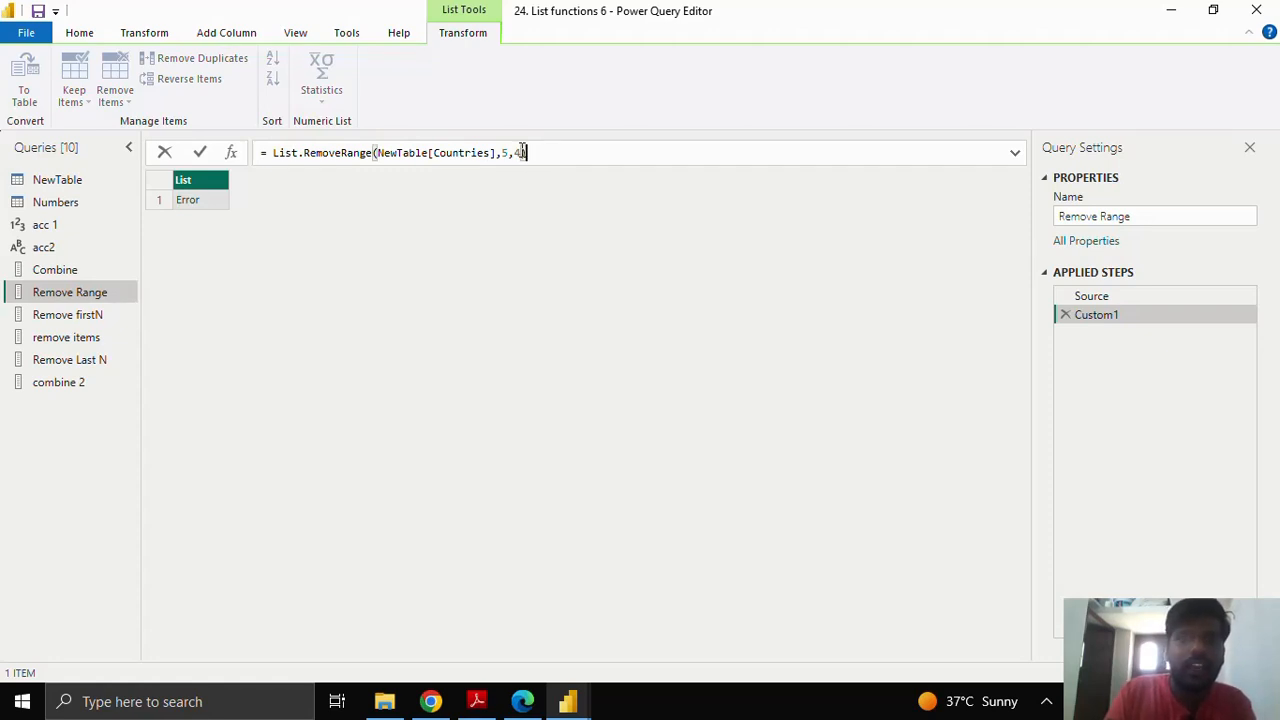
key(Return)
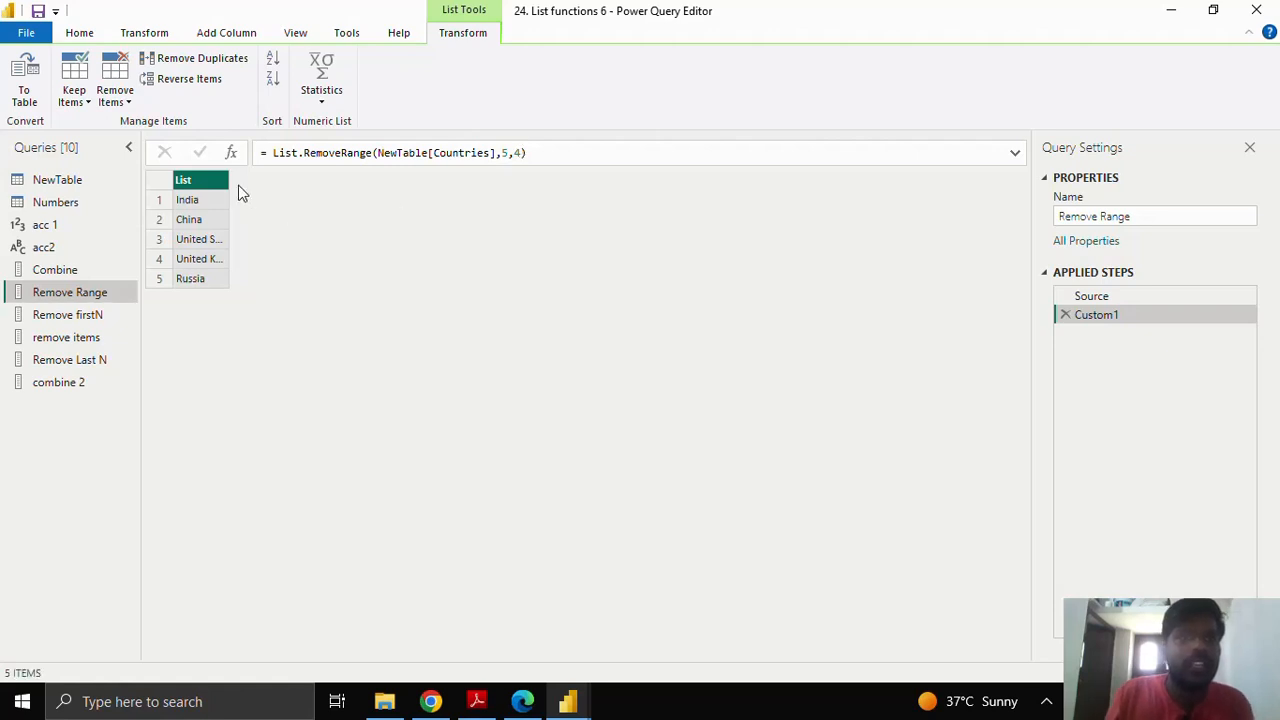
drag(229, 190, 256, 190)
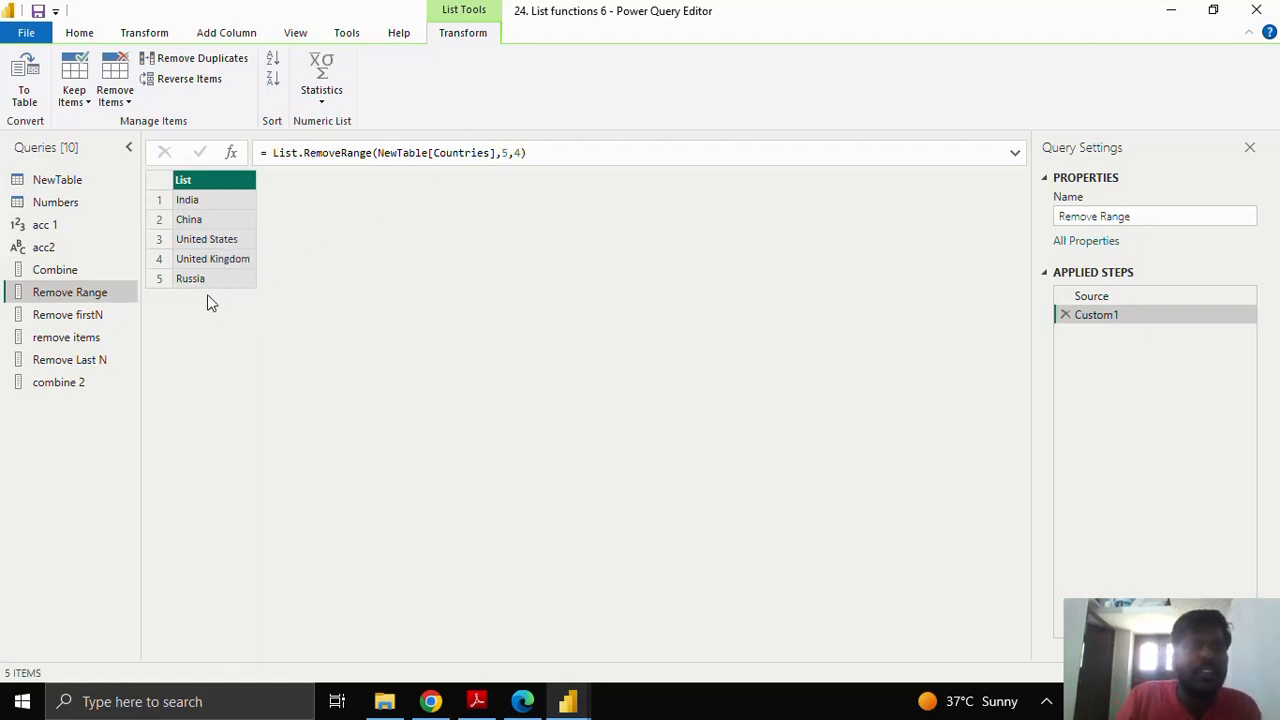
Step: Leave the formula unchanged and switch to the Remove firstN query
click(519, 153)
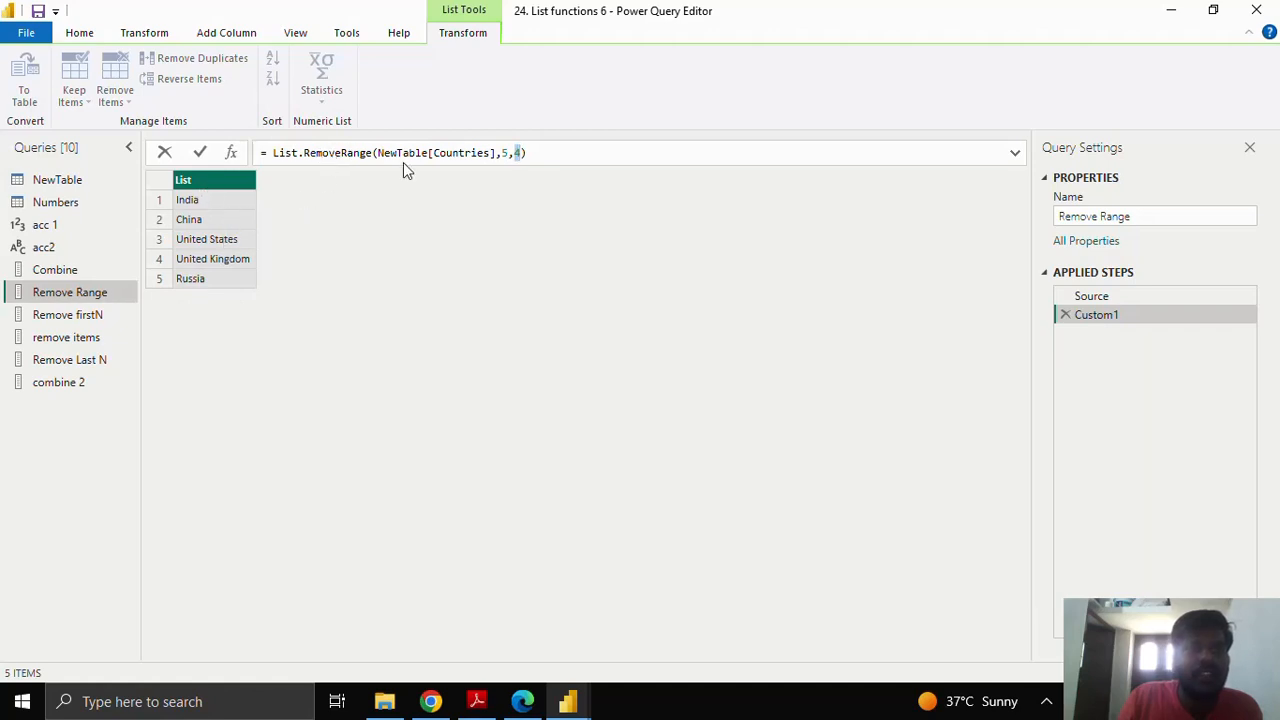
click(378, 152)
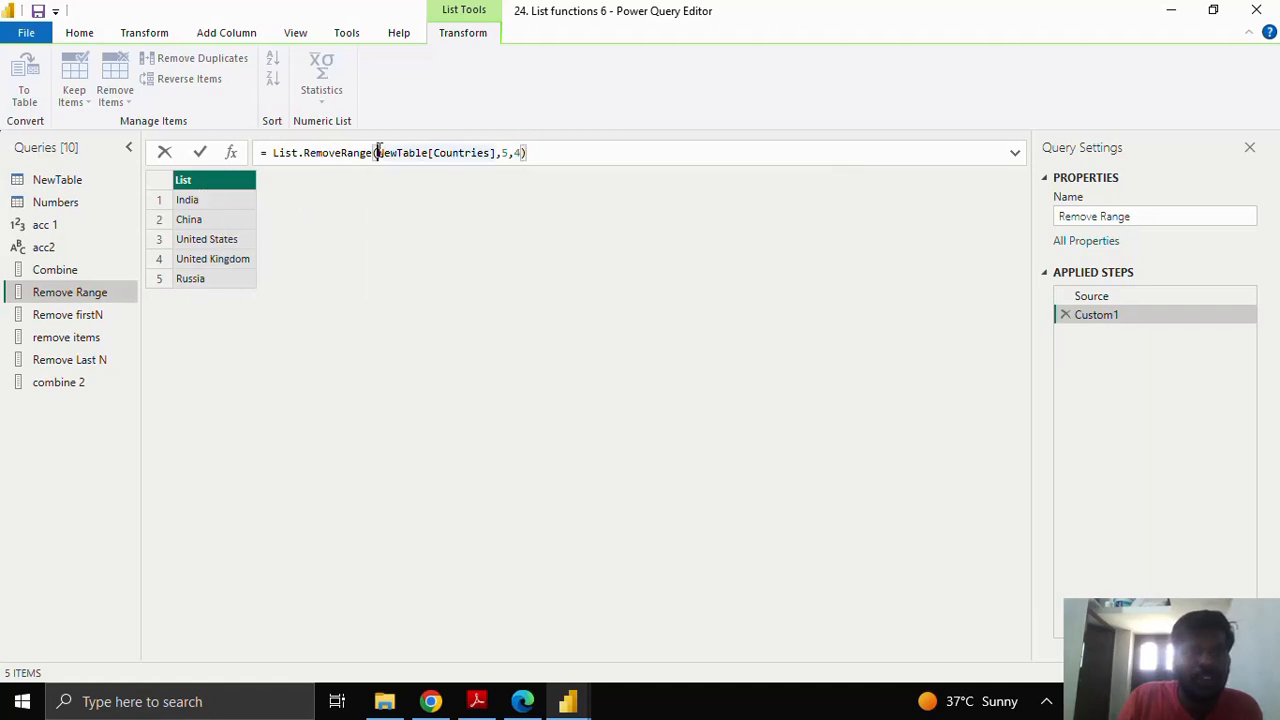
mouse_move(395, 150)
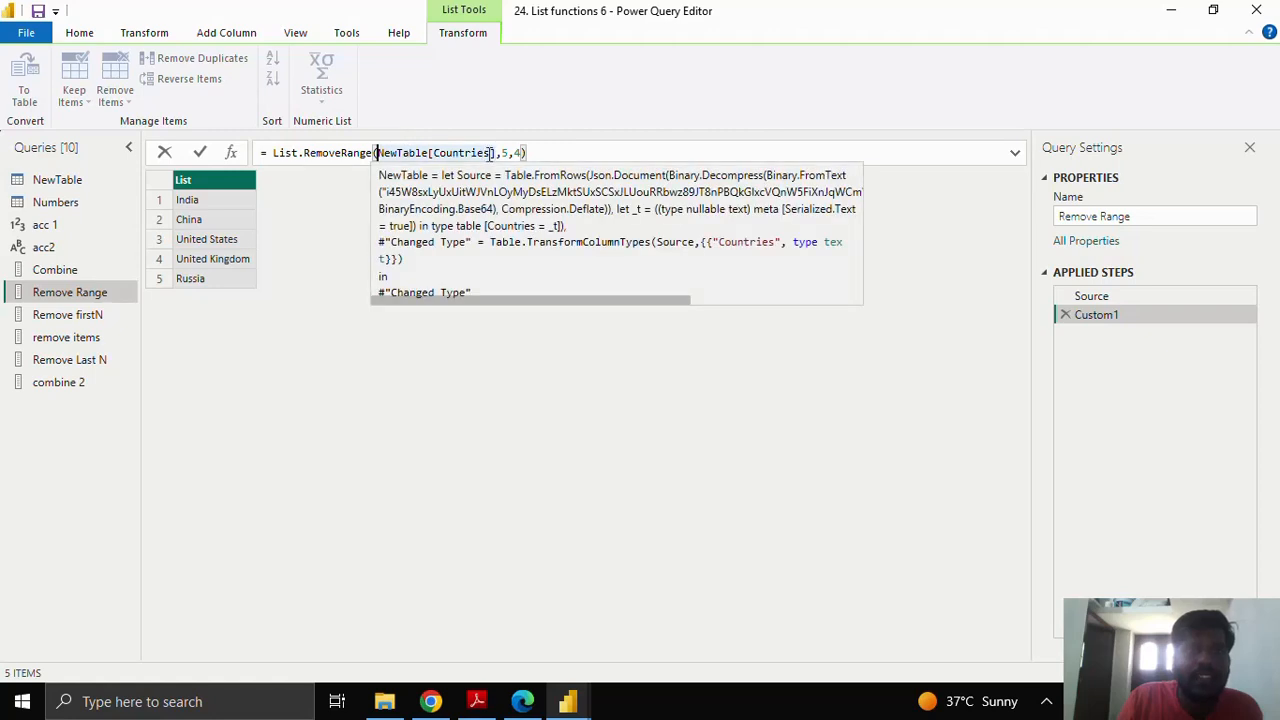
click(90, 318)
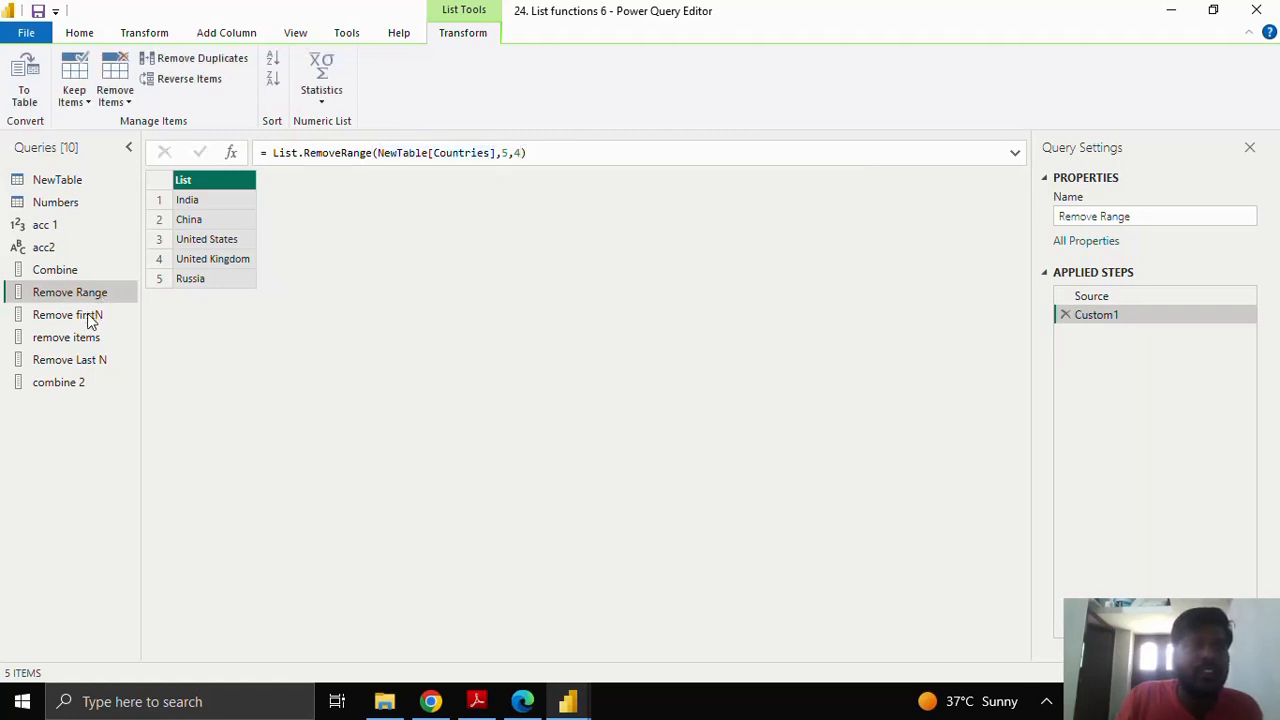
click(88, 318)
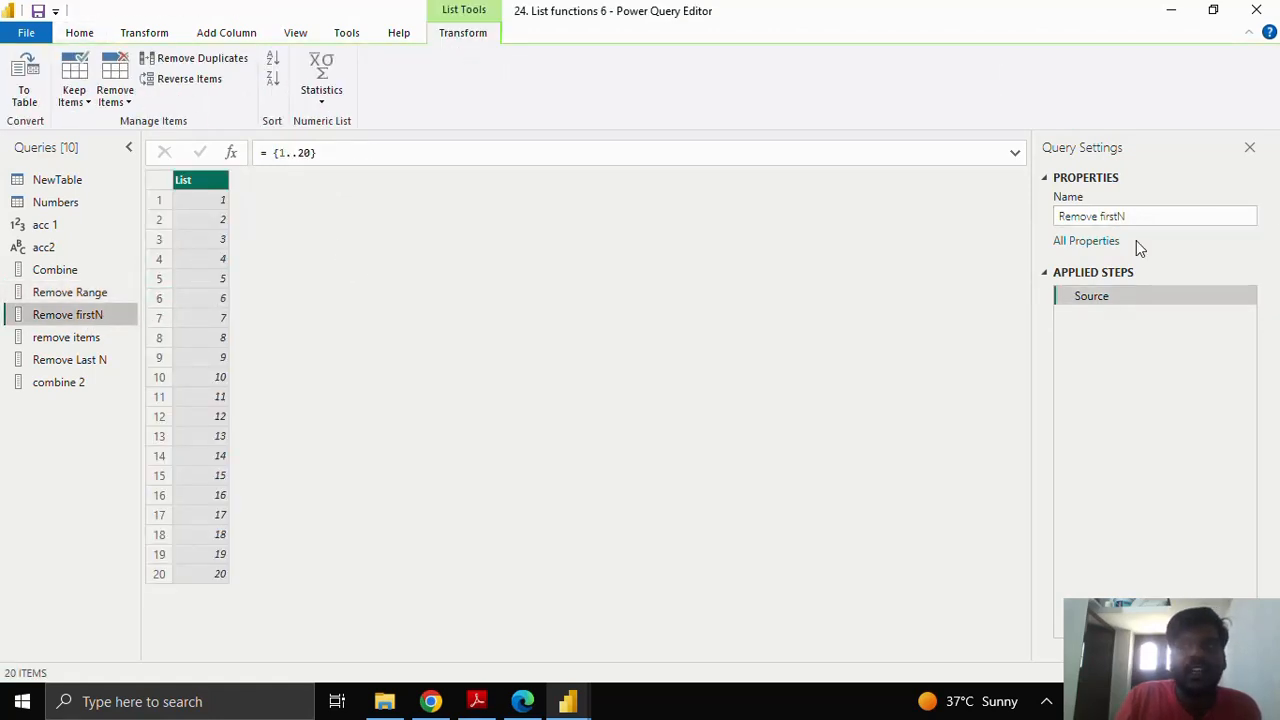
Step: Add a Custom1 step List.RemoveFirstN(Source,10), leaving the numbers 11 to 20
click(231, 153)
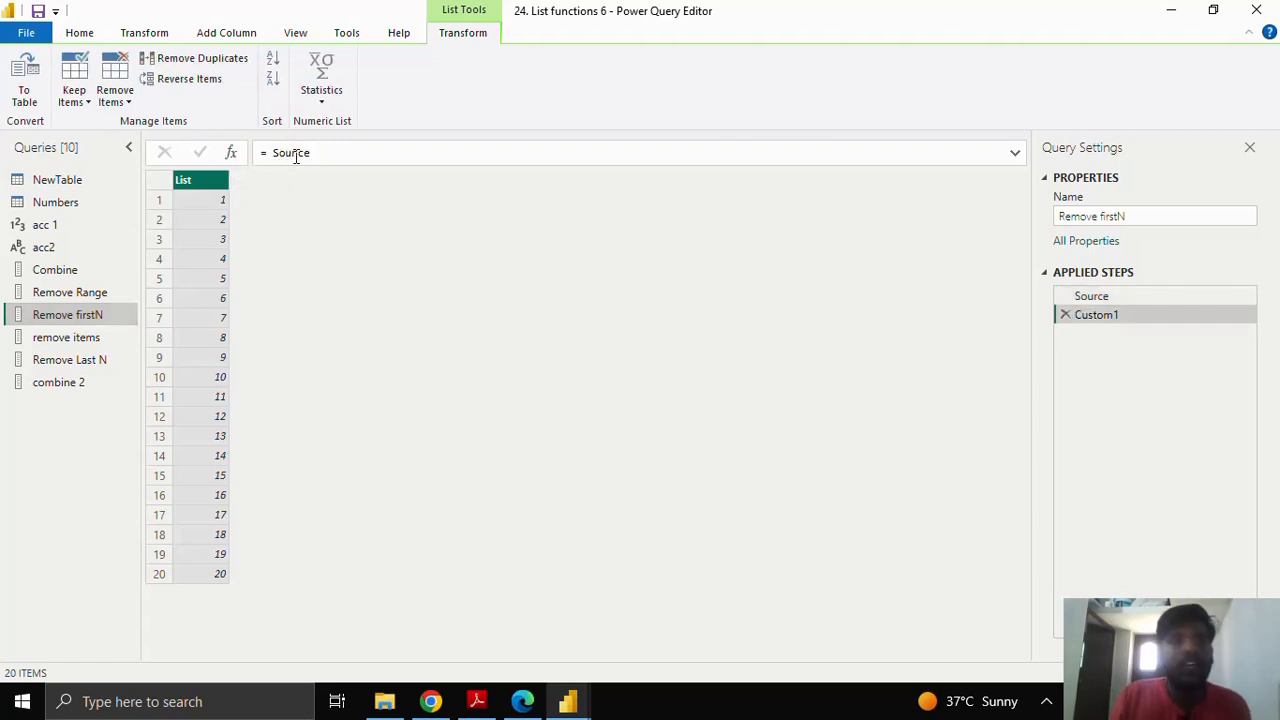
drag(313, 153, 271, 151)
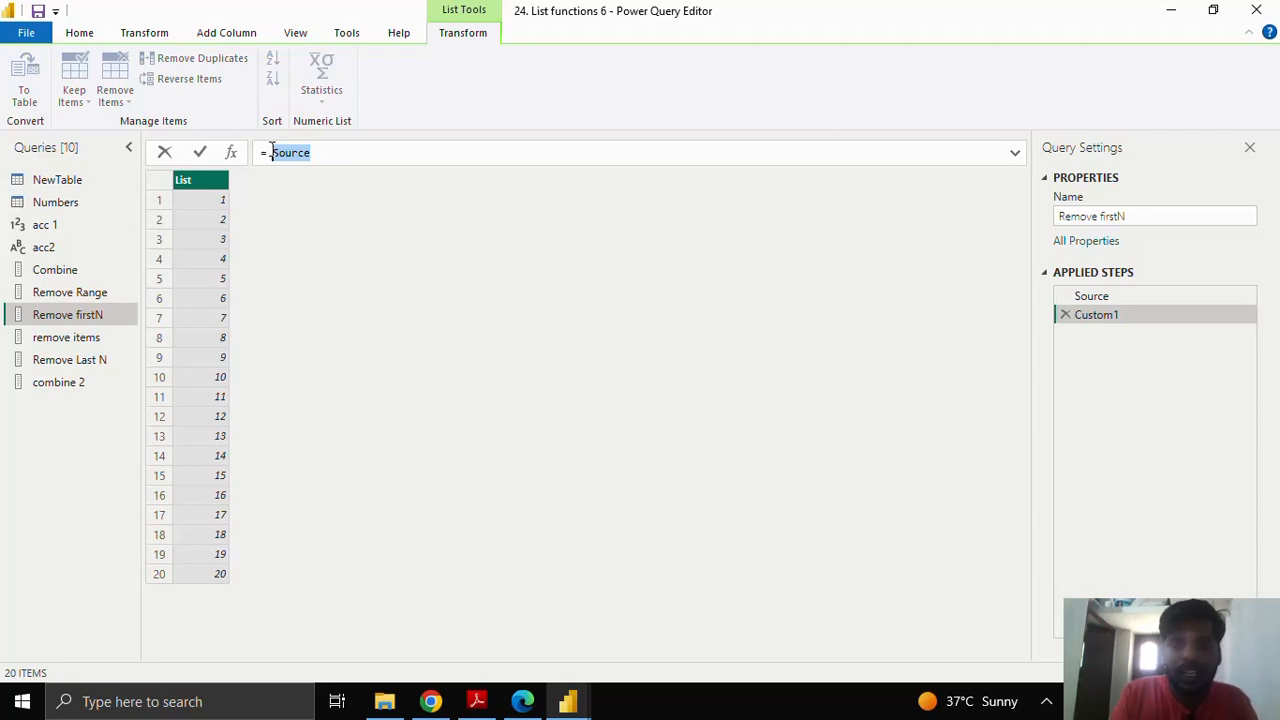
text(Remo)
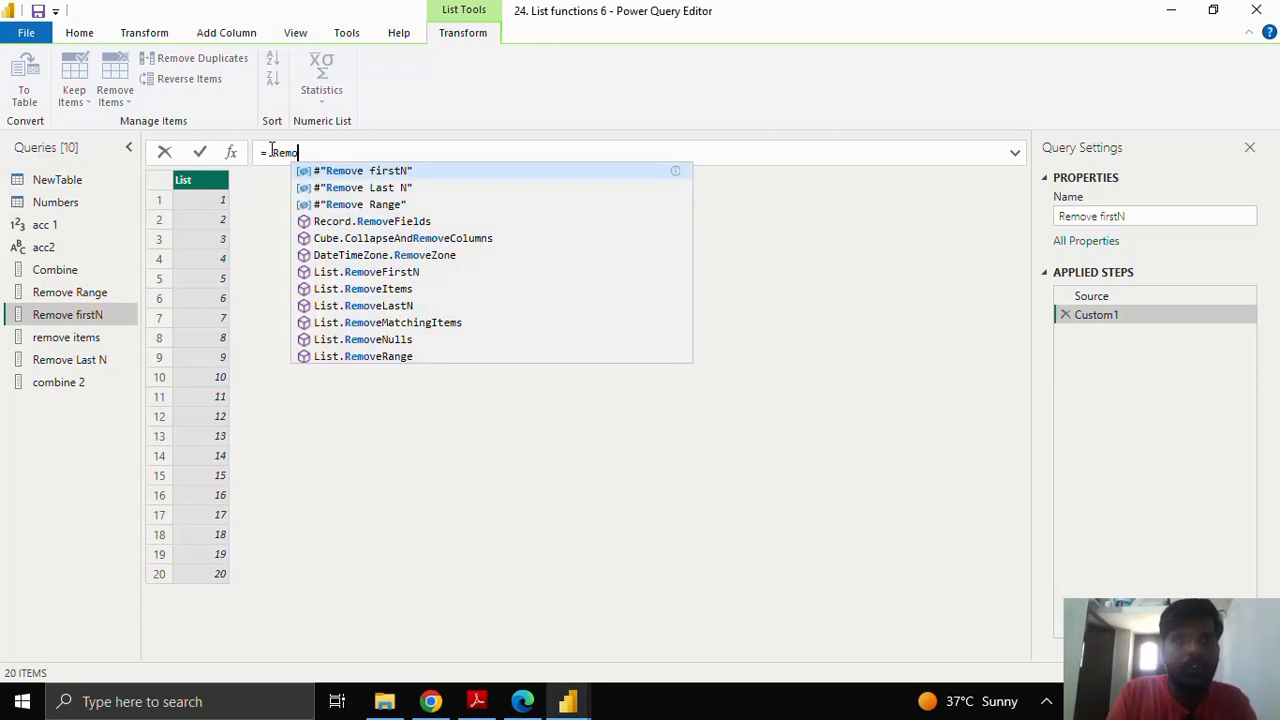
text(veFir)
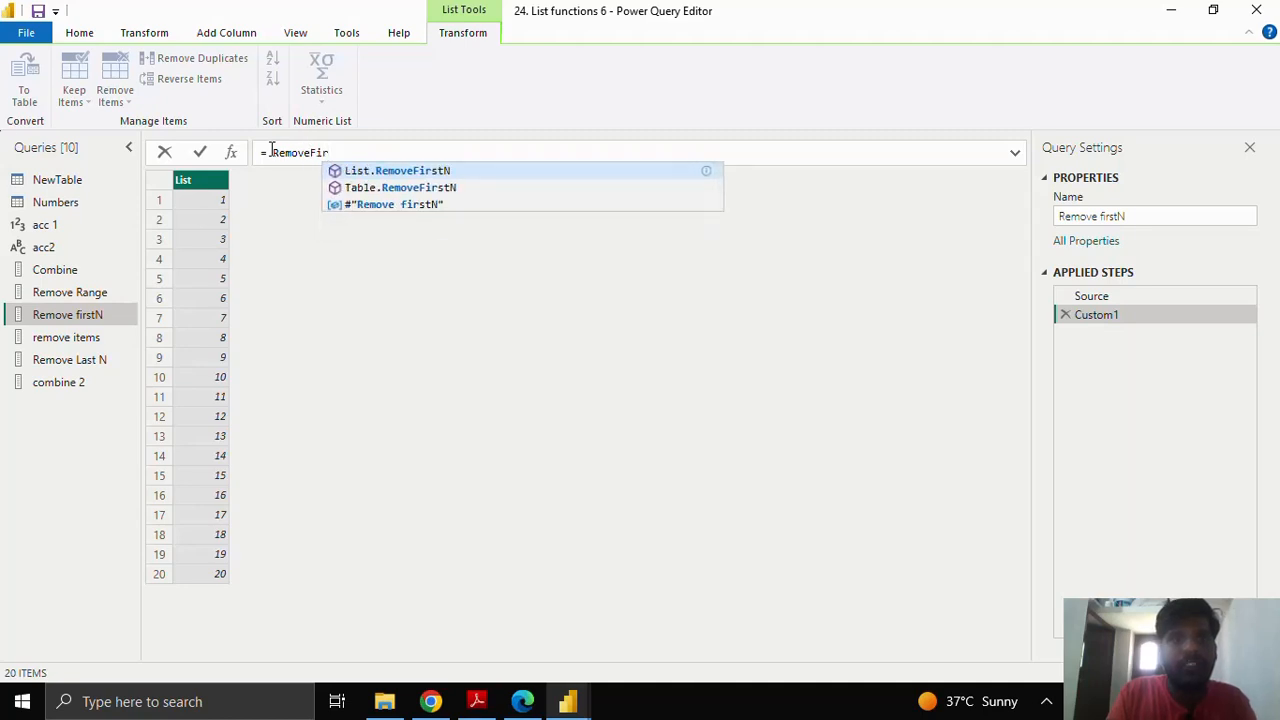
key(Tab)
text(()
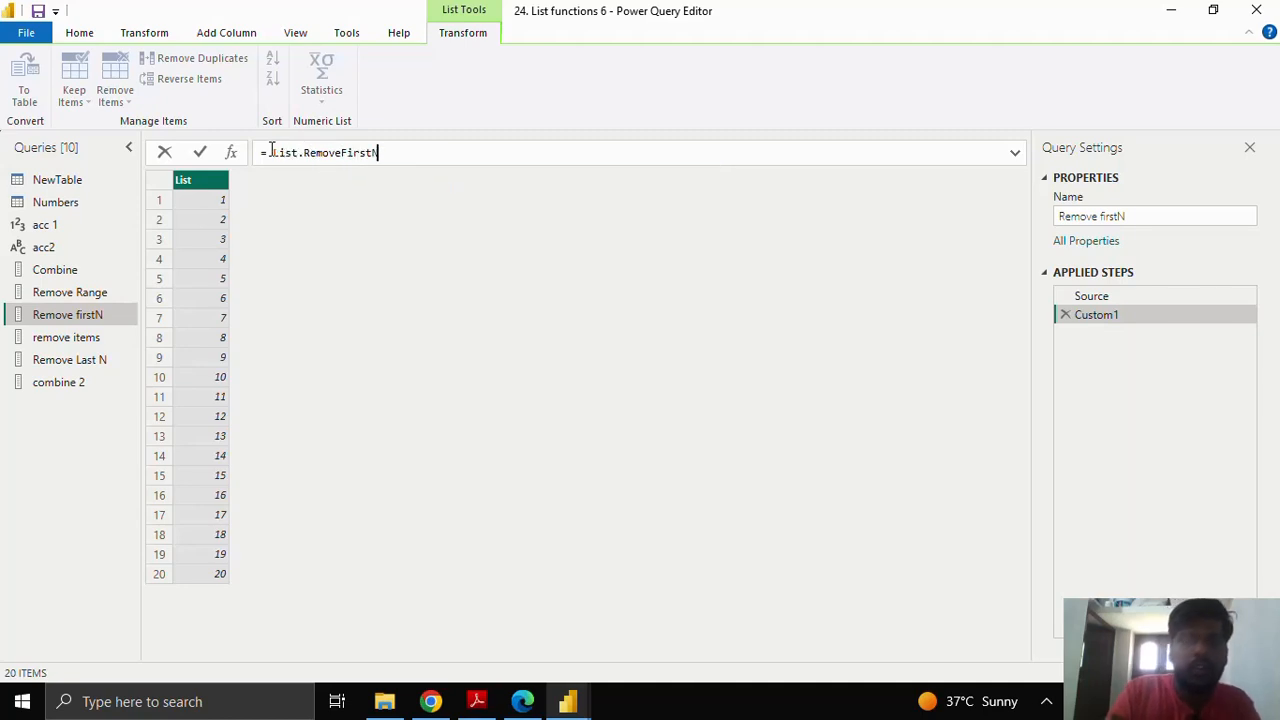
text(Sourc)
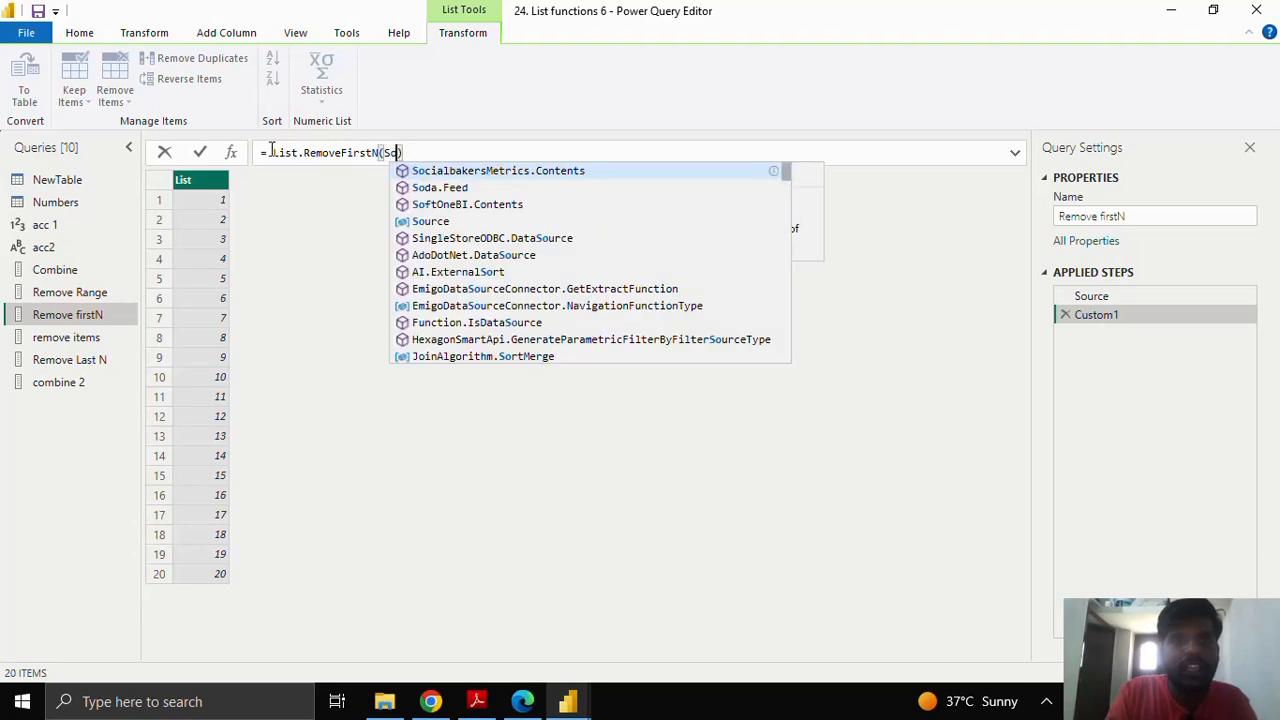
text(e)
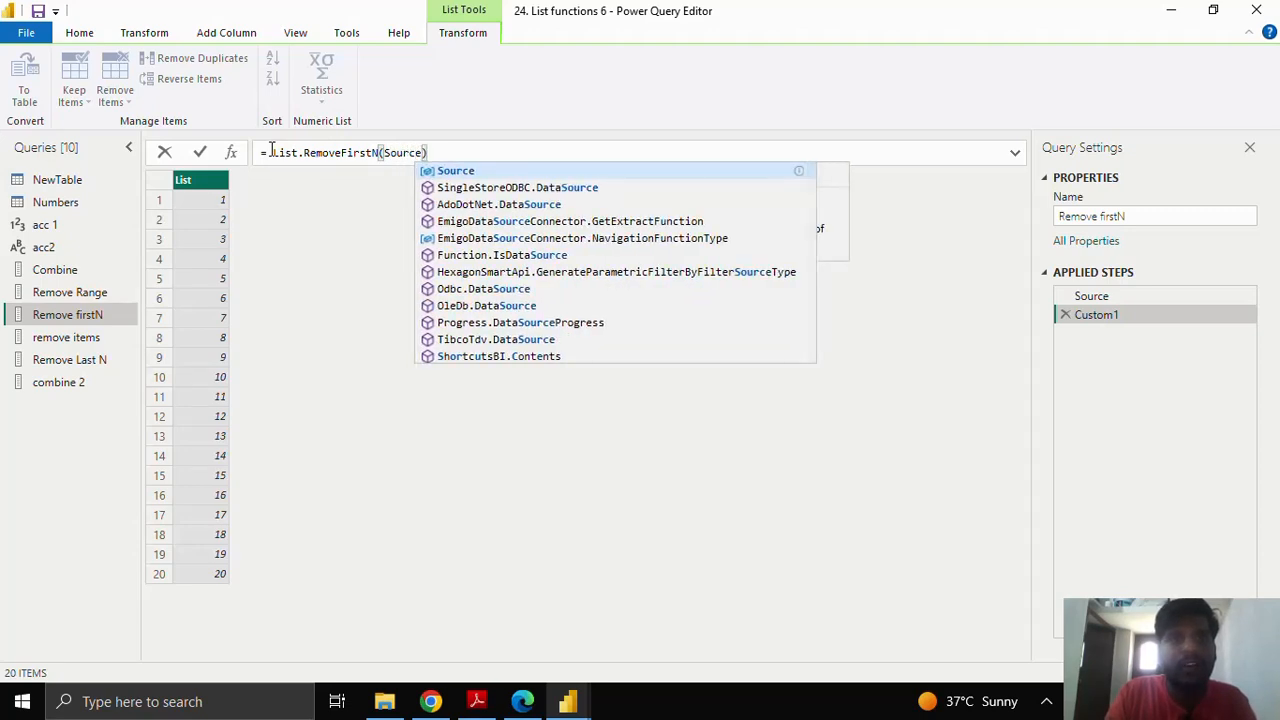
text(,)
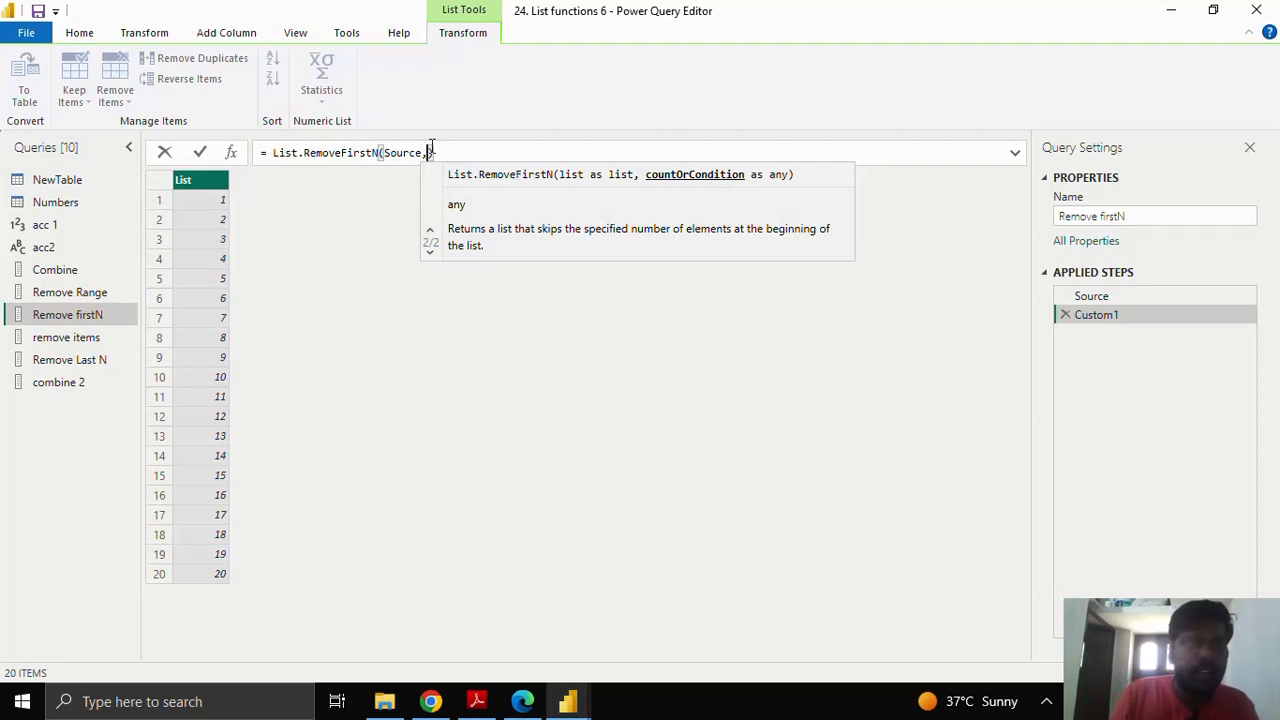
text(ea)
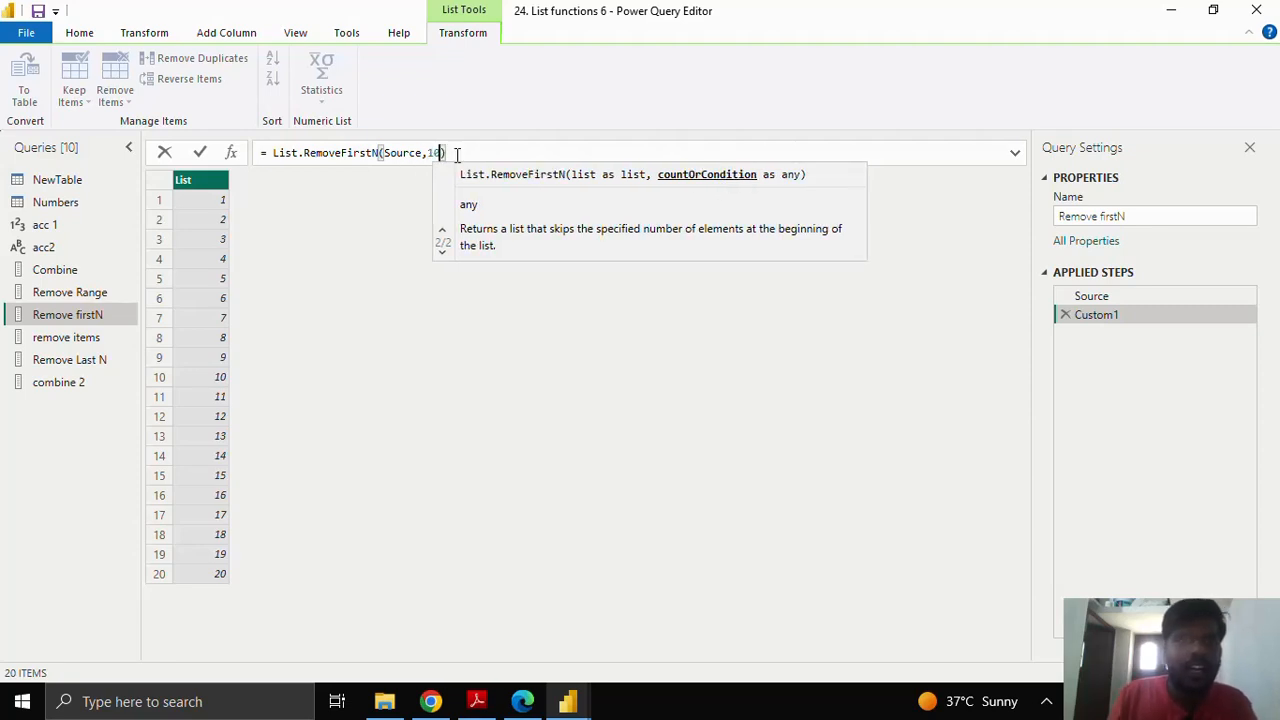
click(200, 155)
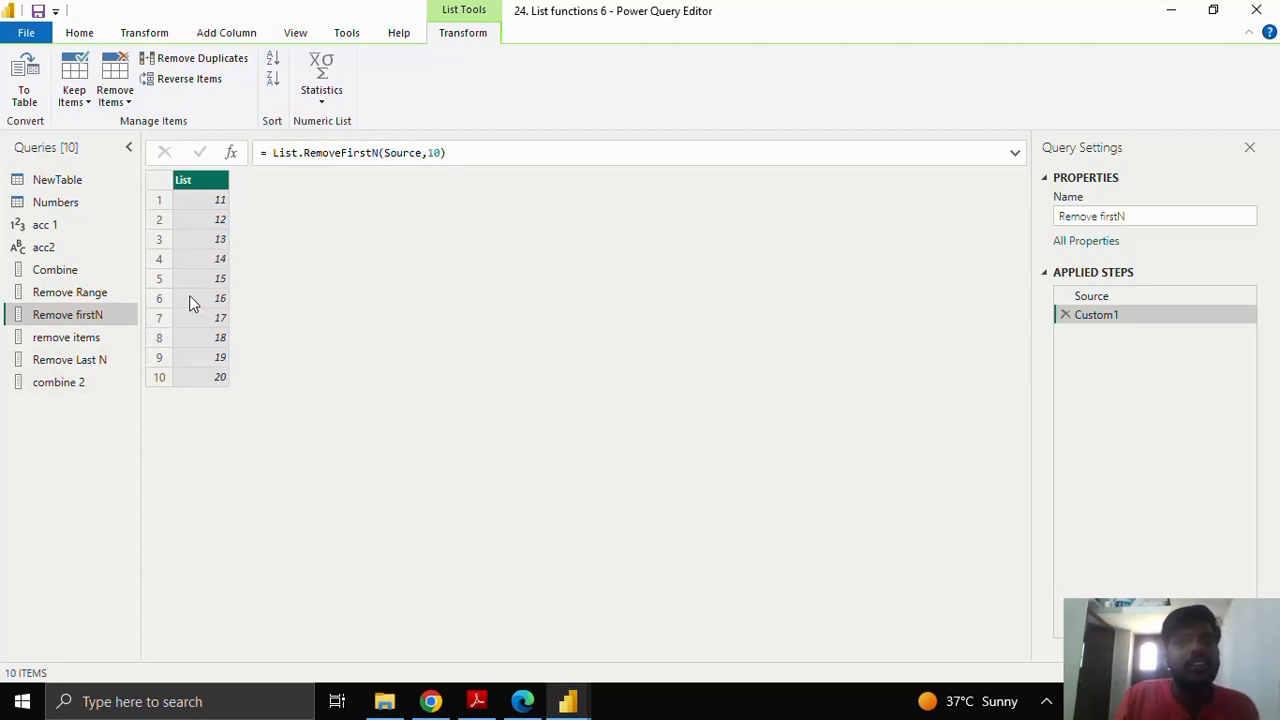
Step: Switch to the remove items query, showing the list 1 to 20
click(107, 337)
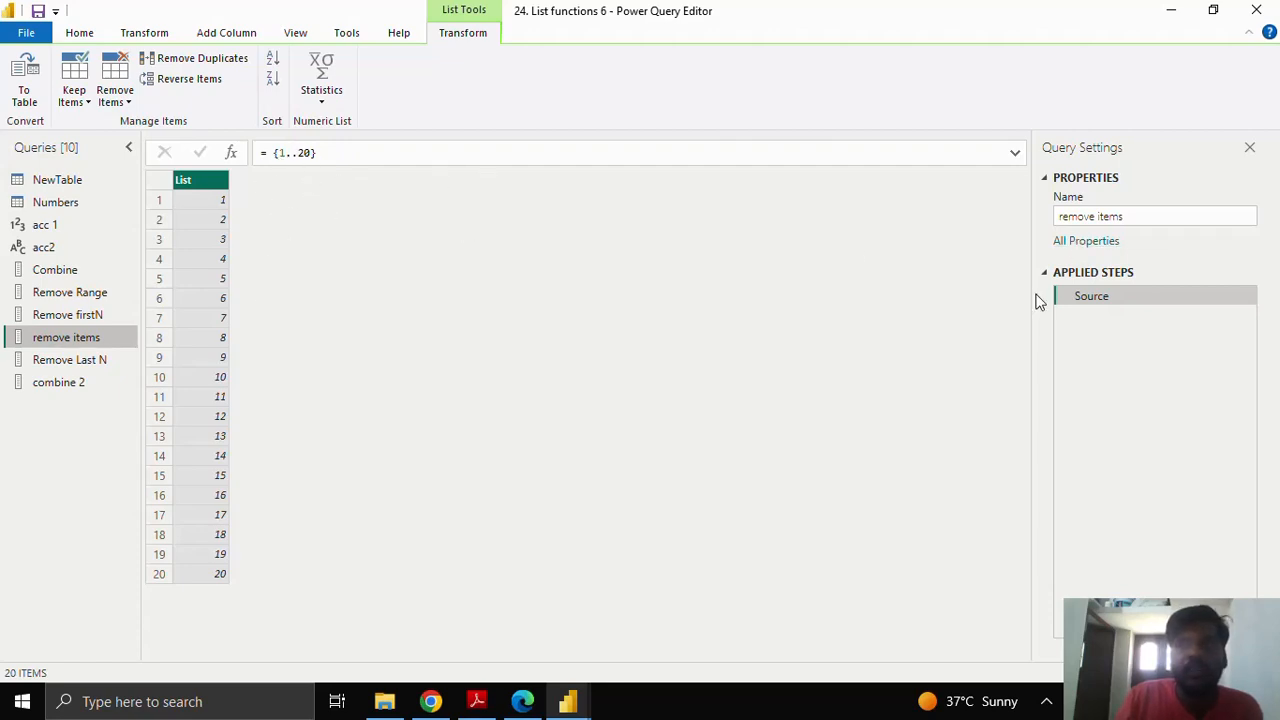
Step: Add a custom step and enter List.RemoveItems(Source,{1,2,3,4,5})
drag(277, 151, 331, 150)
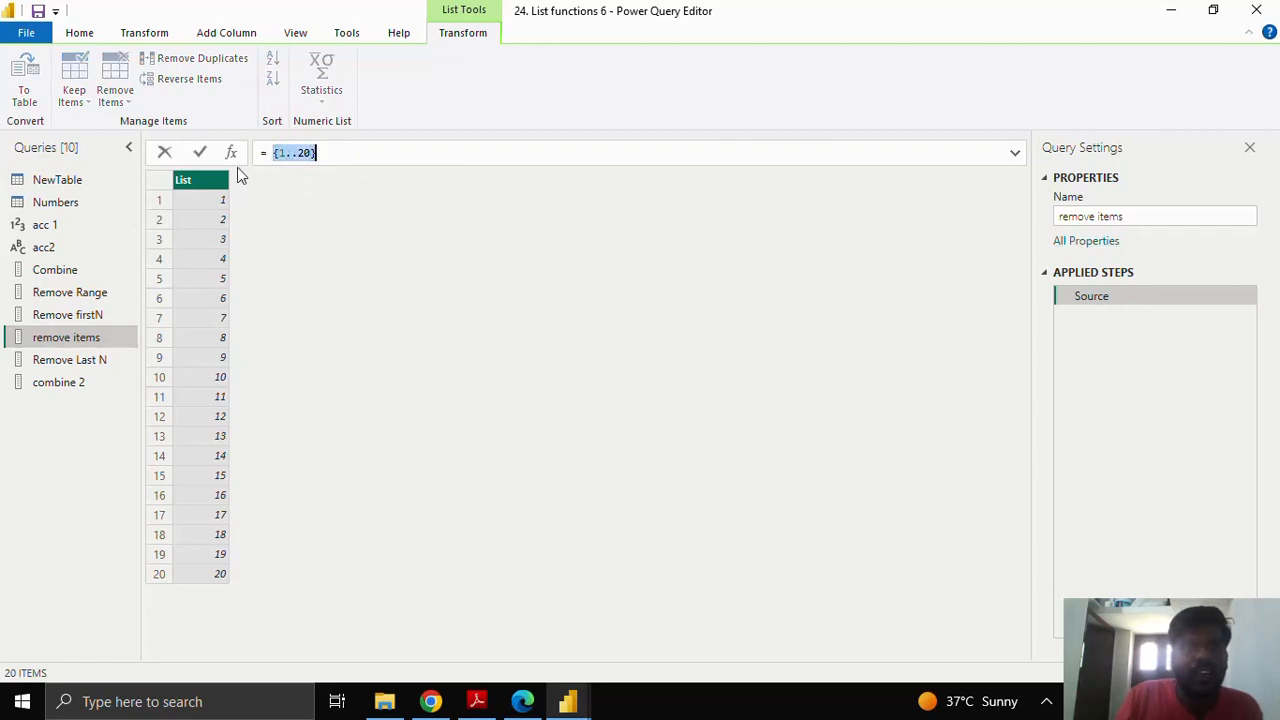
click(232, 155)
click(234, 154)
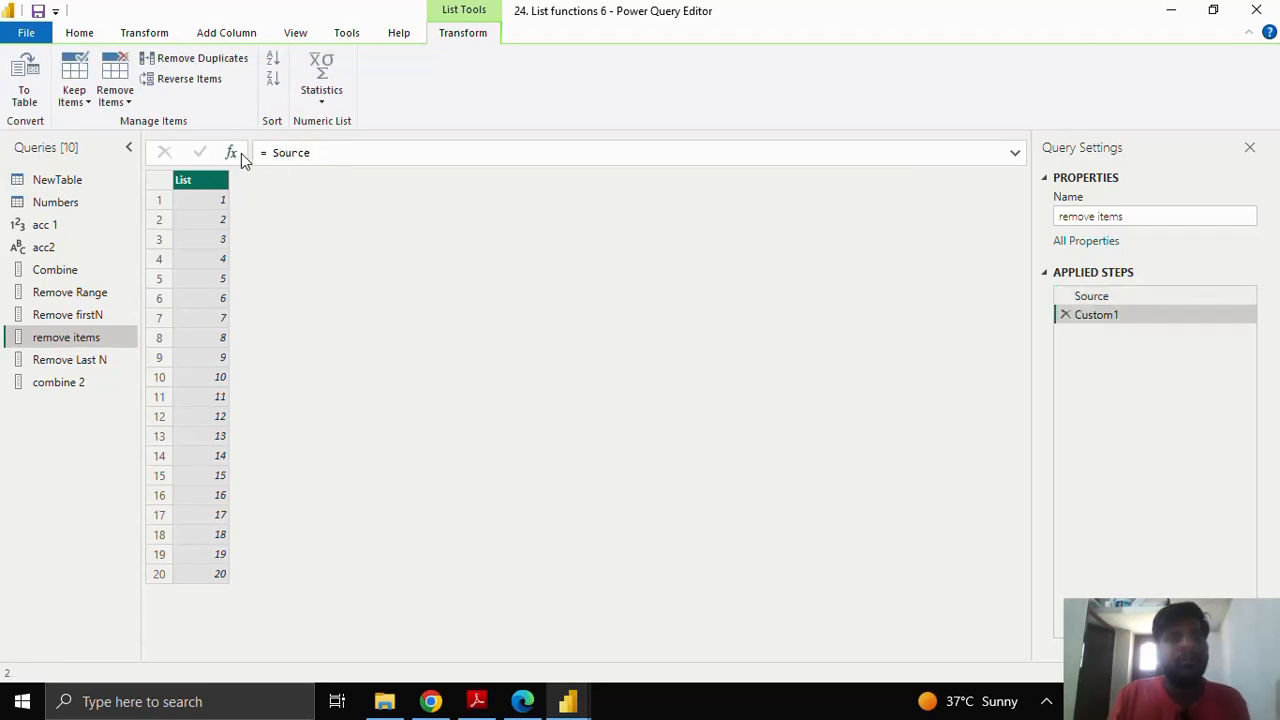
drag(271, 150, 329, 148)
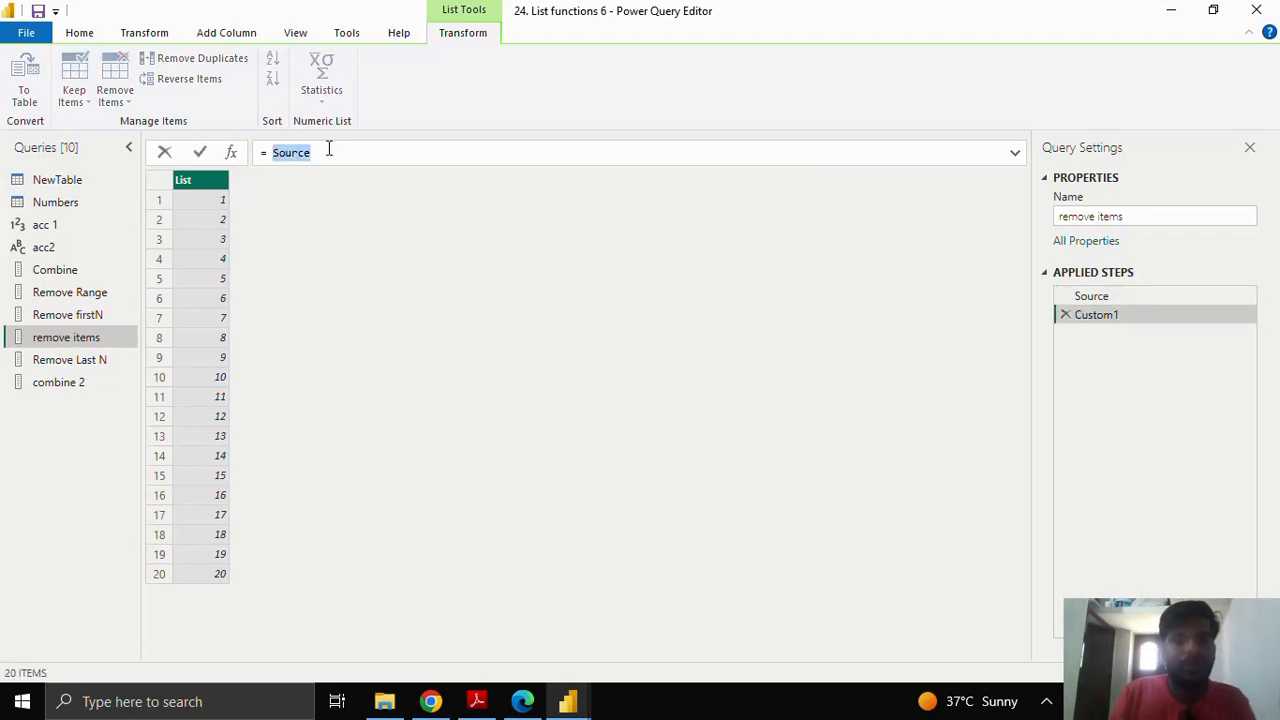
text(Remove)
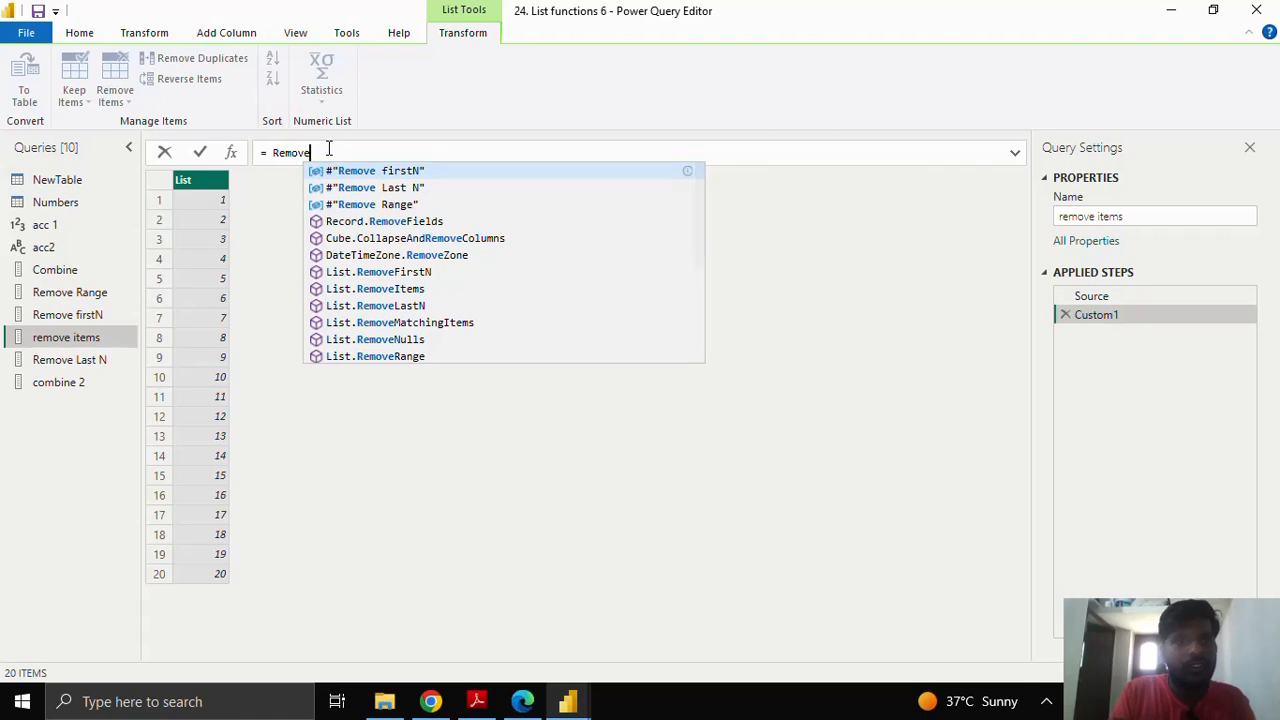
text(s)
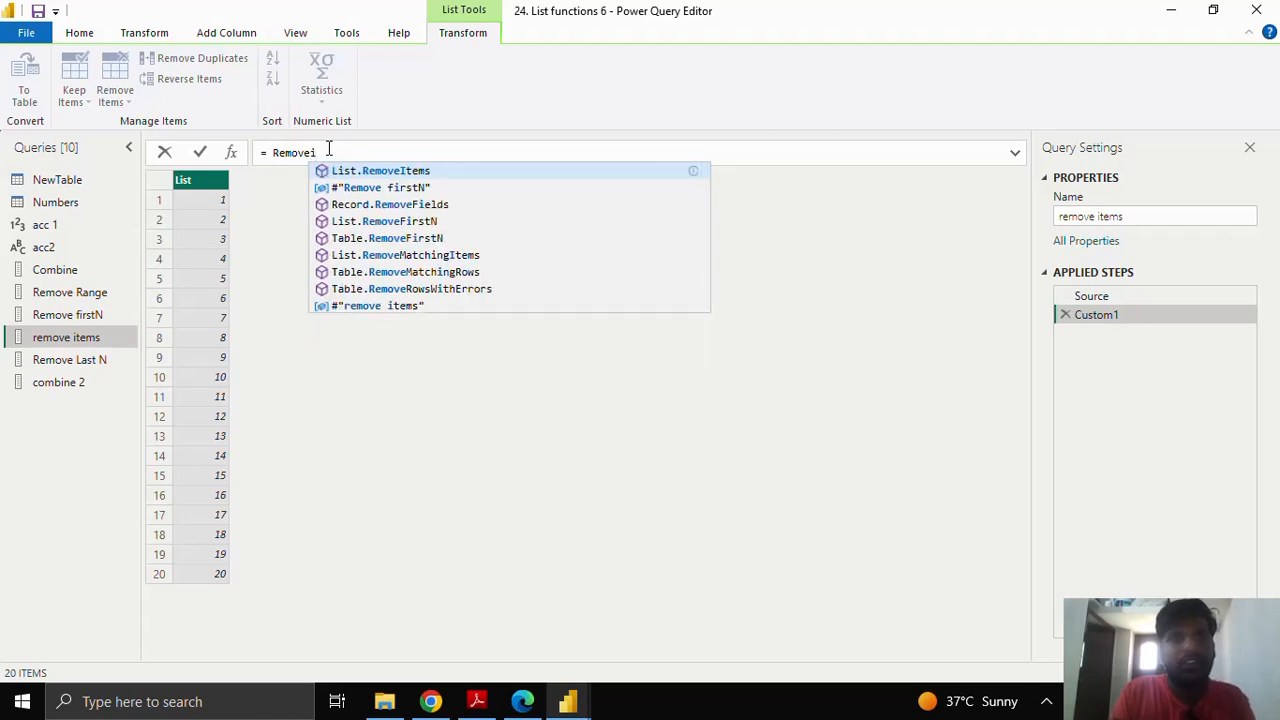
key(Tab)
text(()
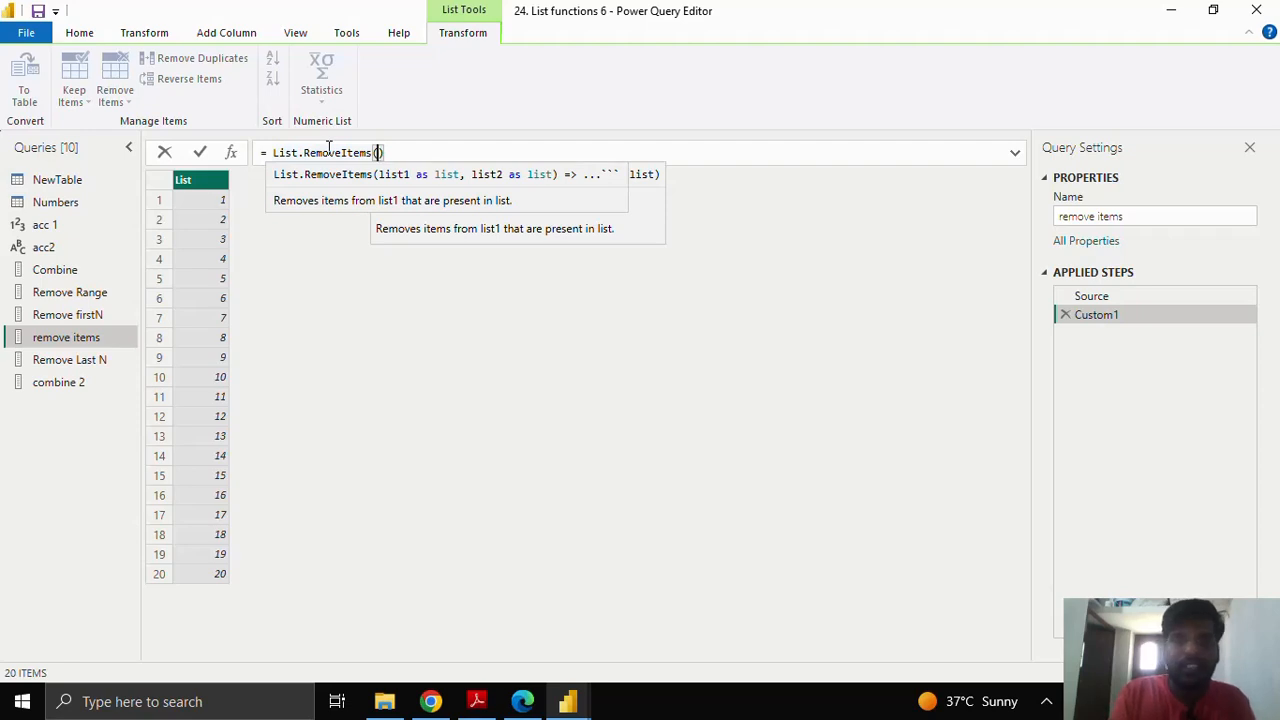
text(Source,)
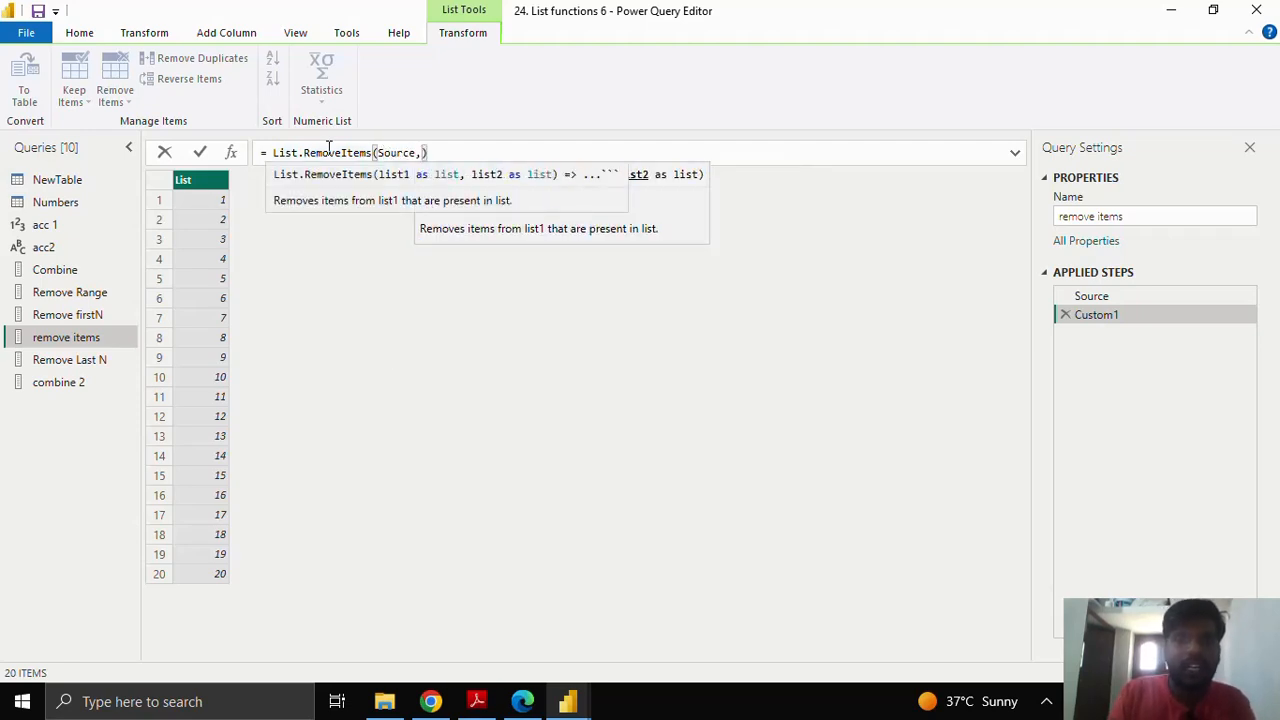
text({)
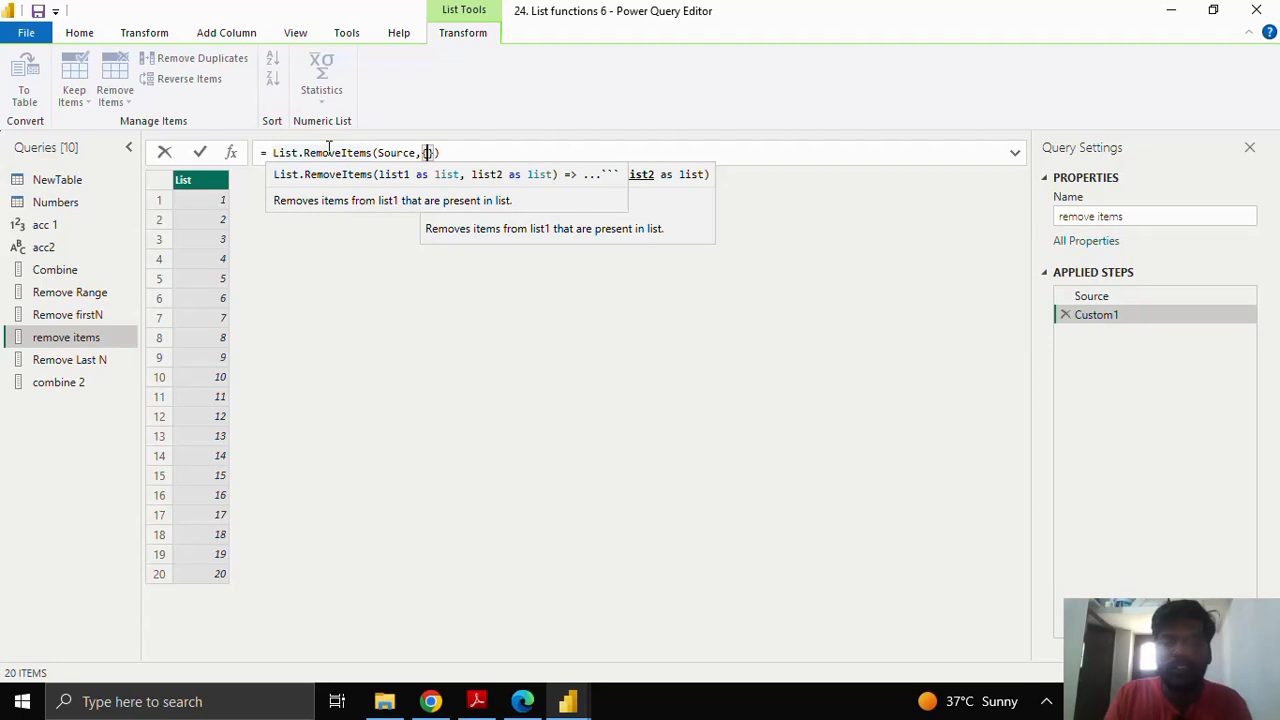
text(1,2)
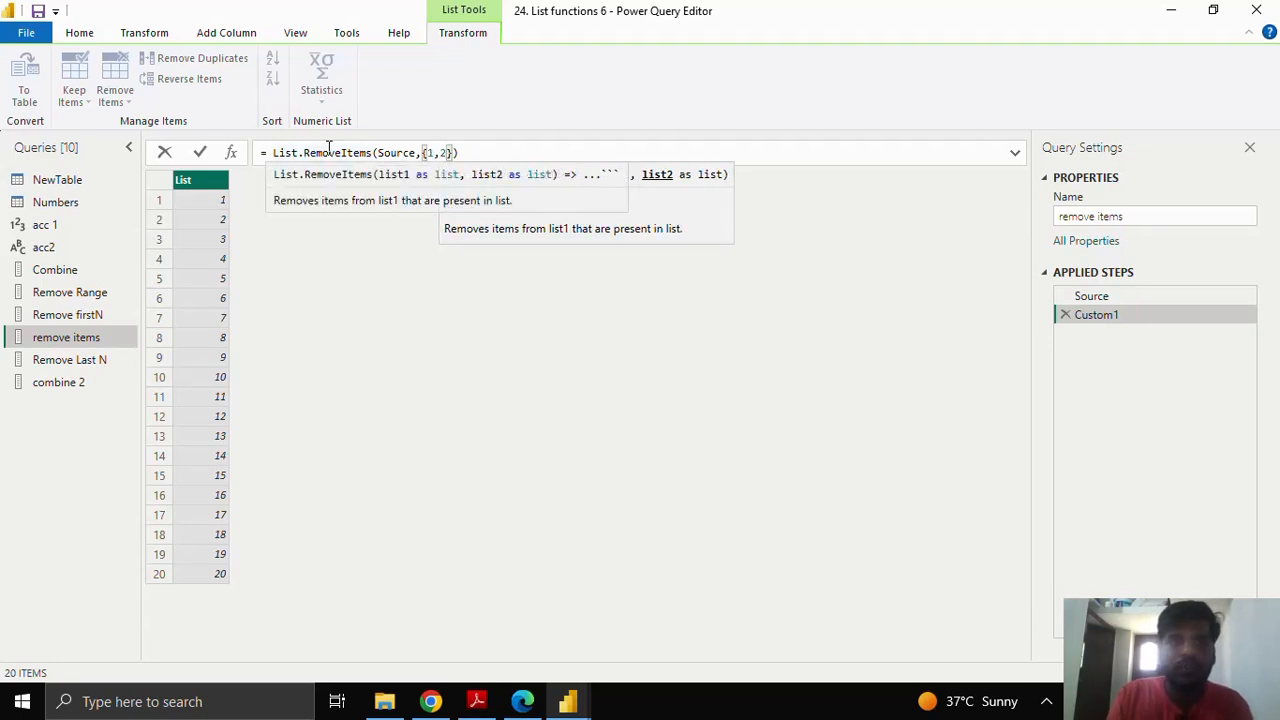
text(,3,4,)
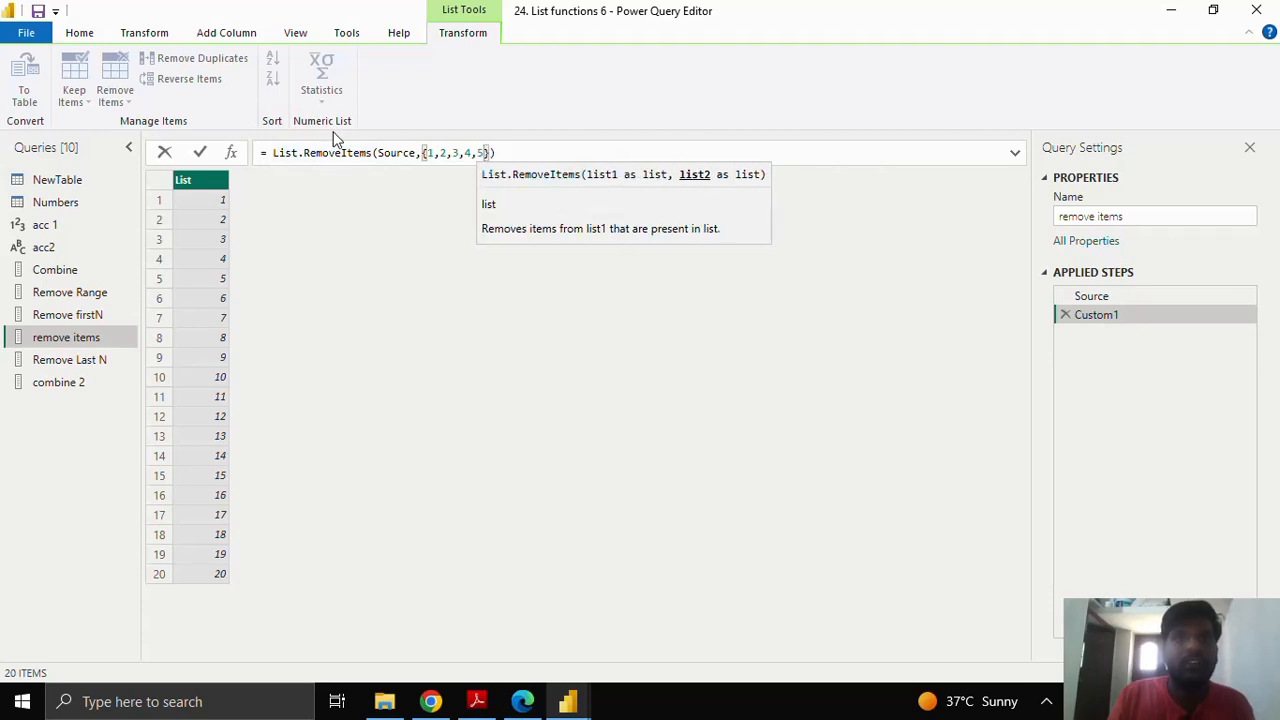
text(5)
Step: Highlight the Source and {1,2,3,4,5} arguments, commit to leave 6 to 20, then open Remove Last N
drag(422, 152, 491, 148)
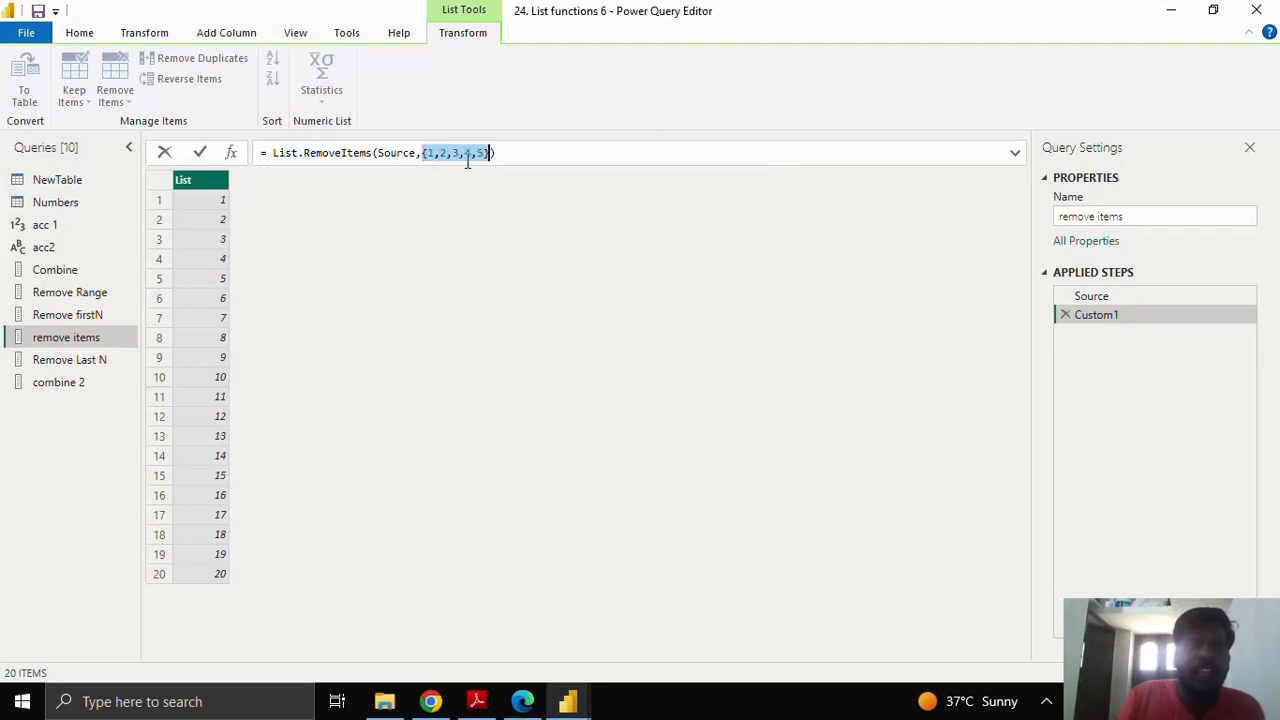
click(384, 152)
double_click(400, 152)
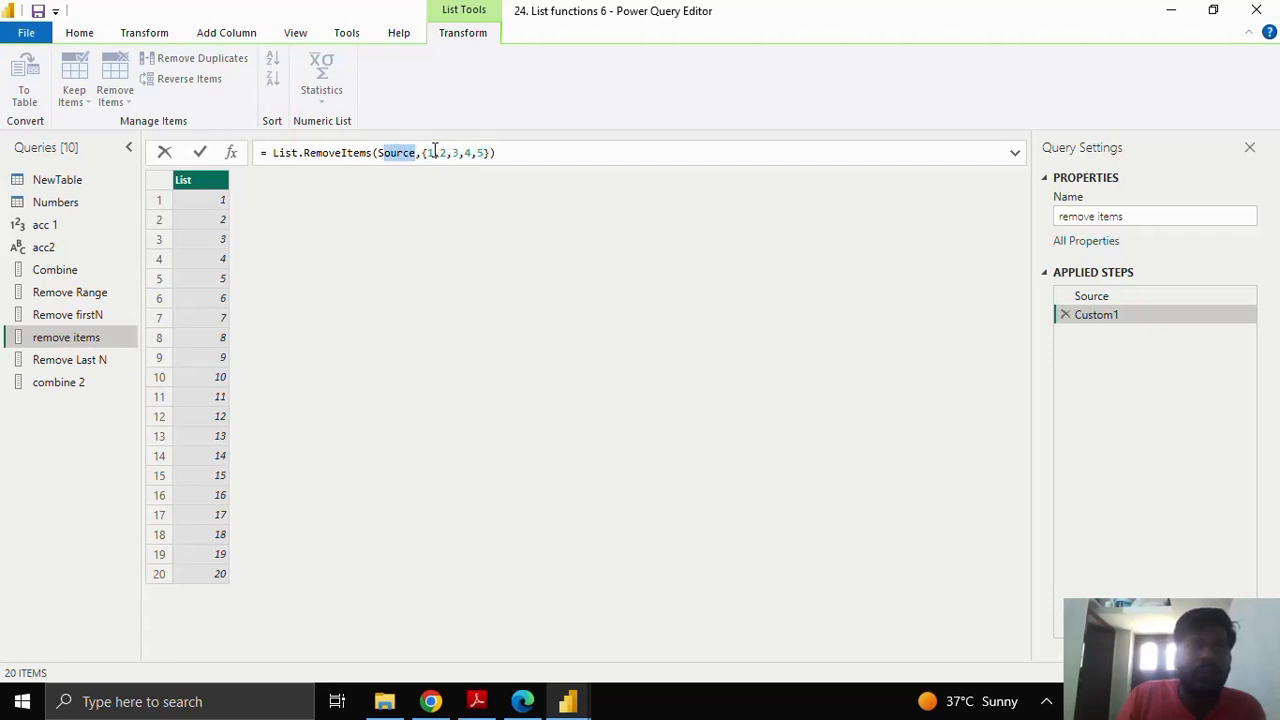
drag(422, 152, 491, 152)
click(201, 153)
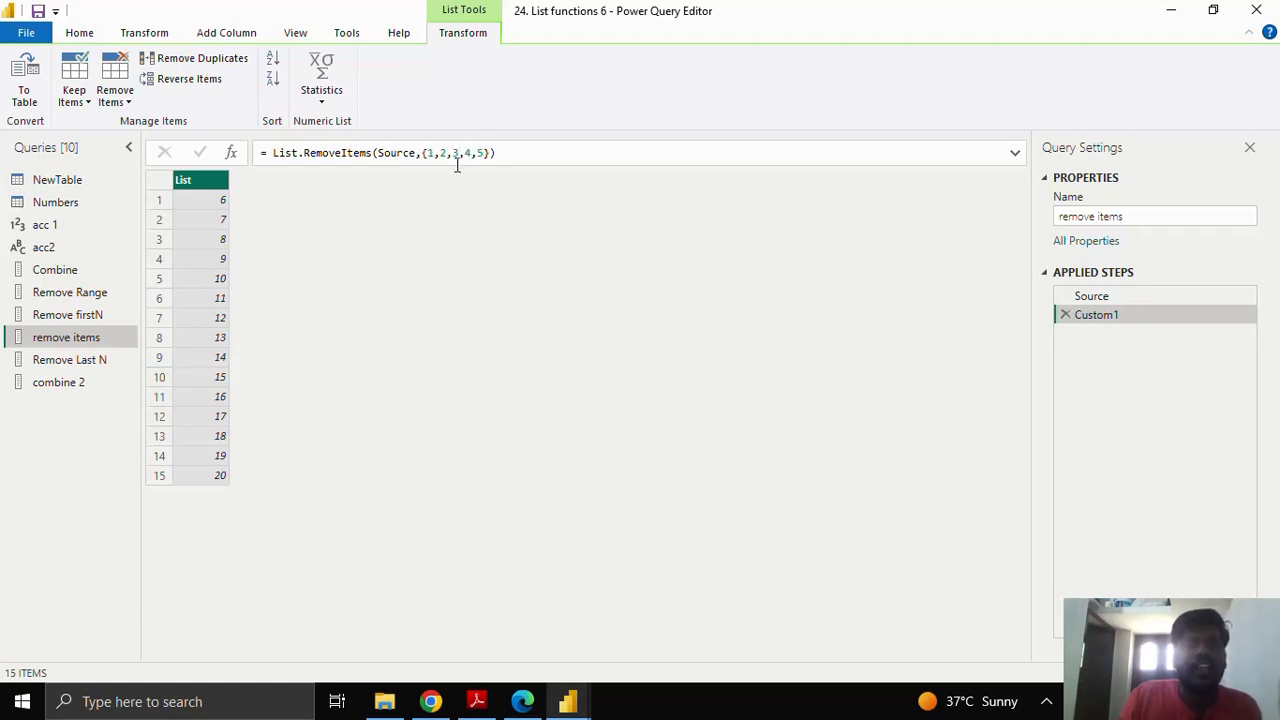
click(110, 356)
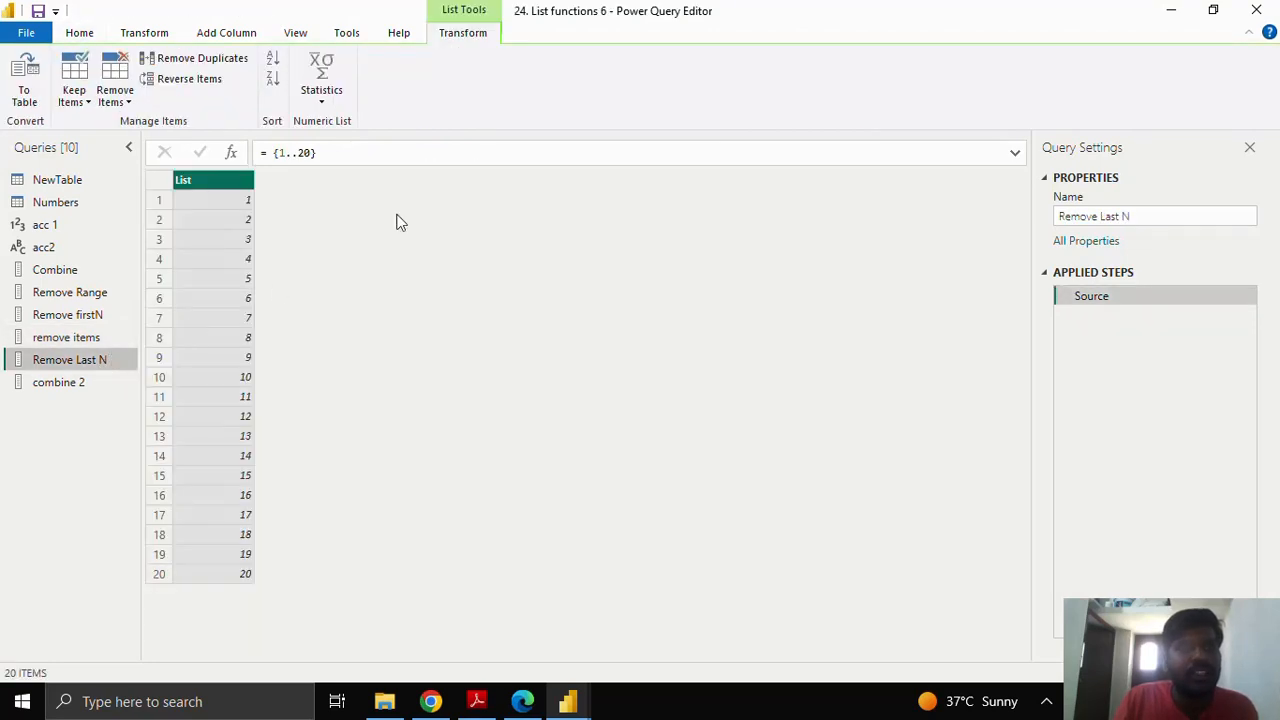
Step: Add a Custom1 step List.RemoveLastN(Source,5) to Remove Last N, leaving 1 to 15
drag(272, 152, 340, 152)
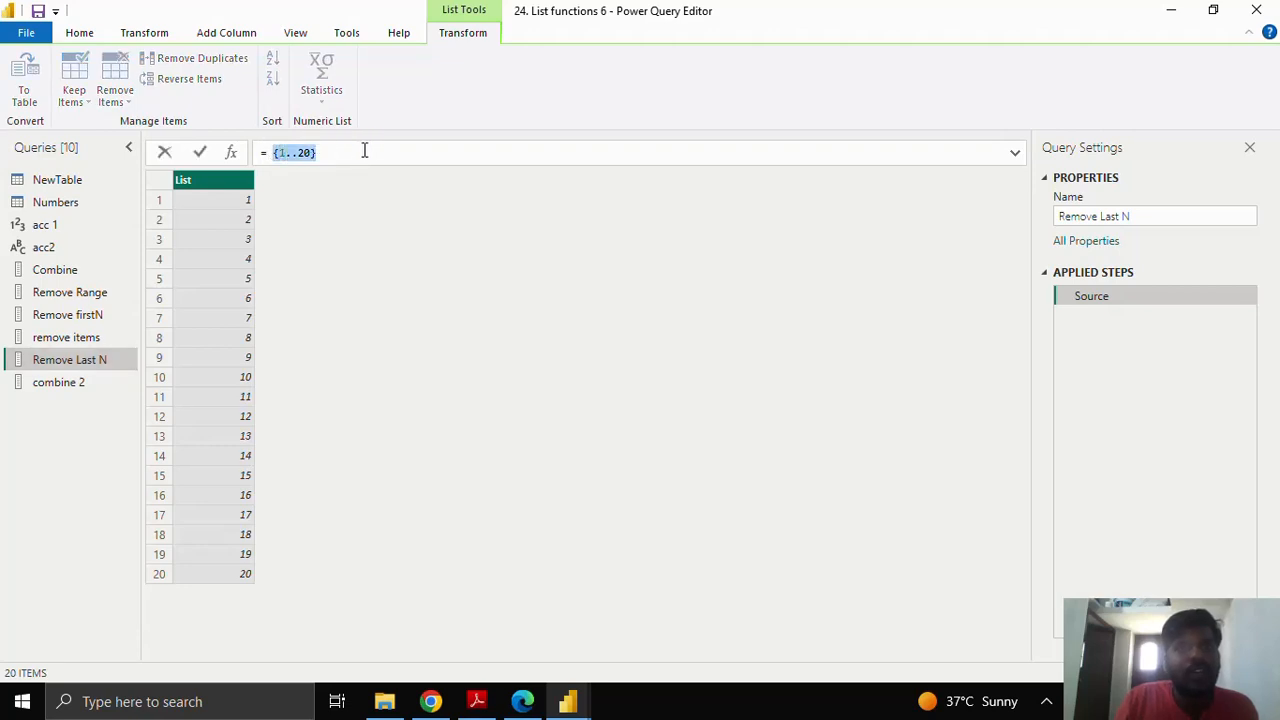
click(231, 153)
click(307, 155)
double_click(285, 152)
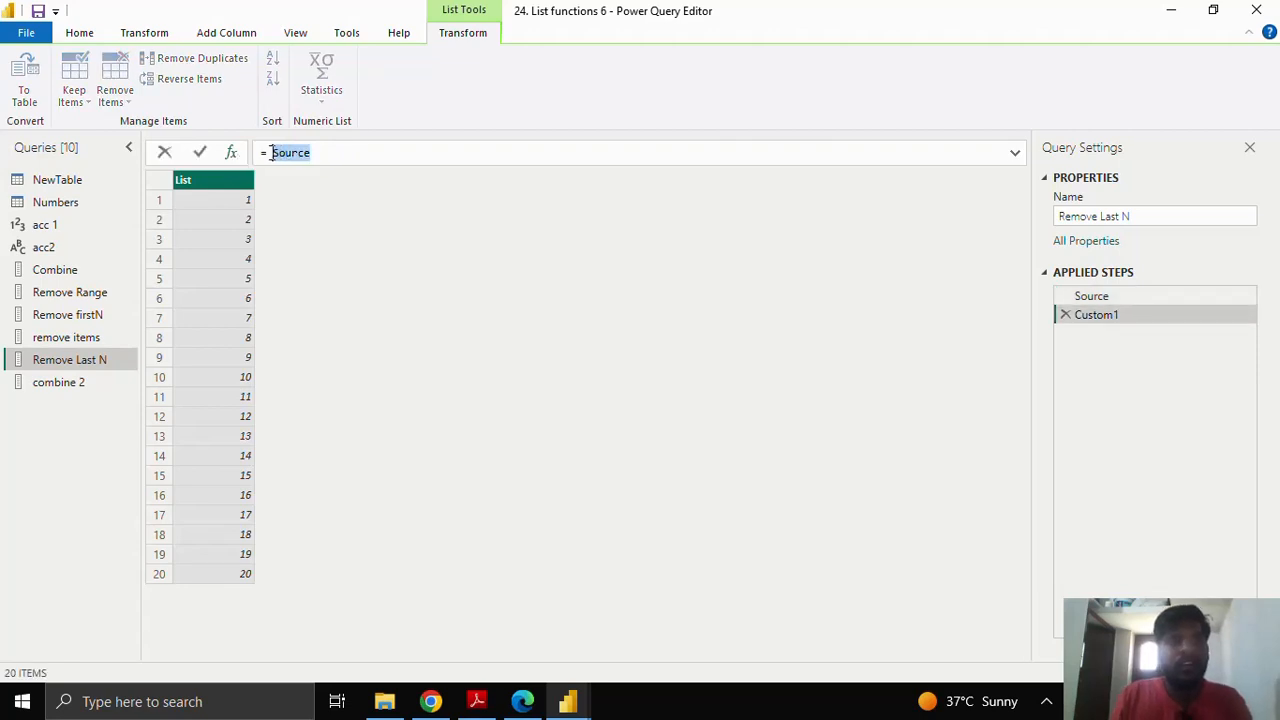
text(Remove)
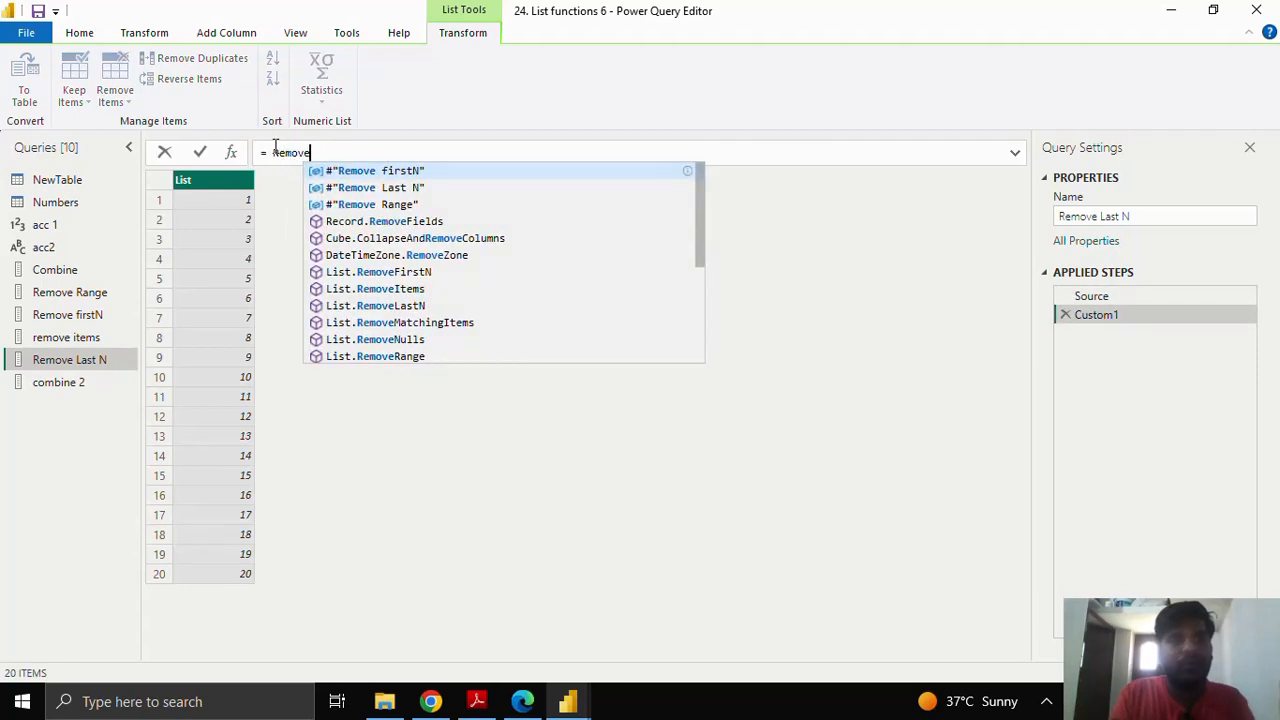
text(Last)
key(Tab)
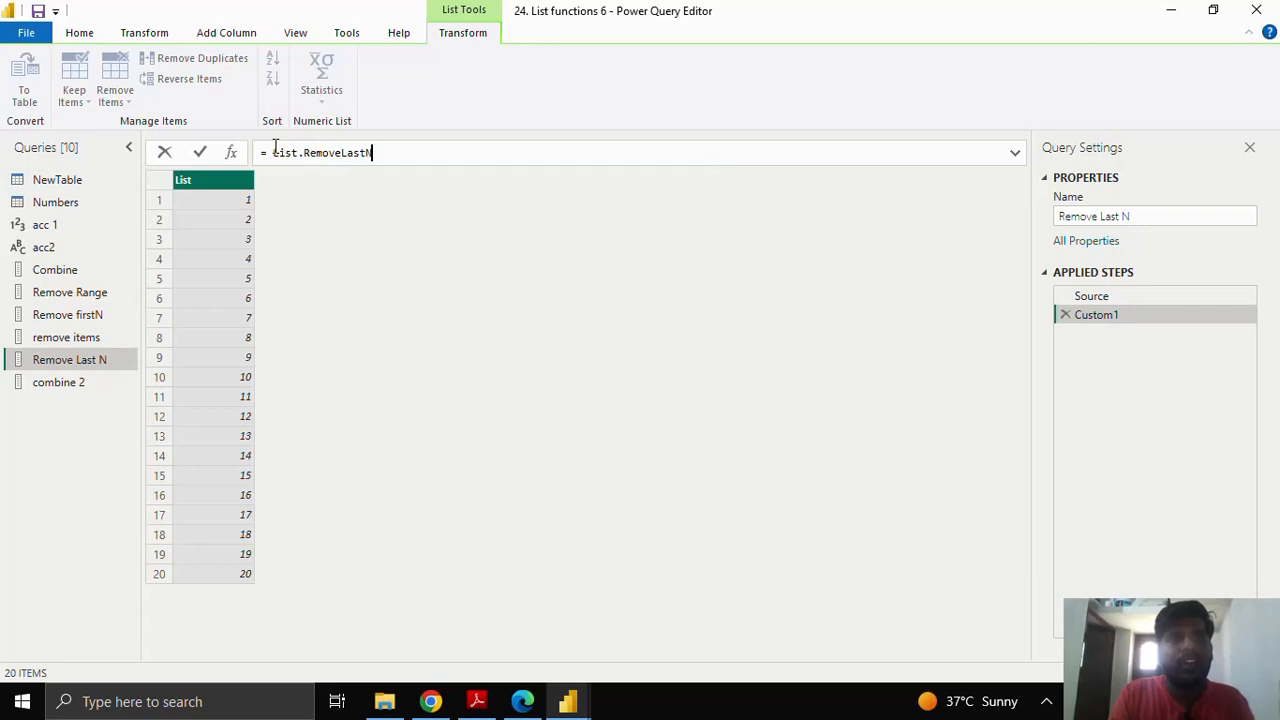
text(()
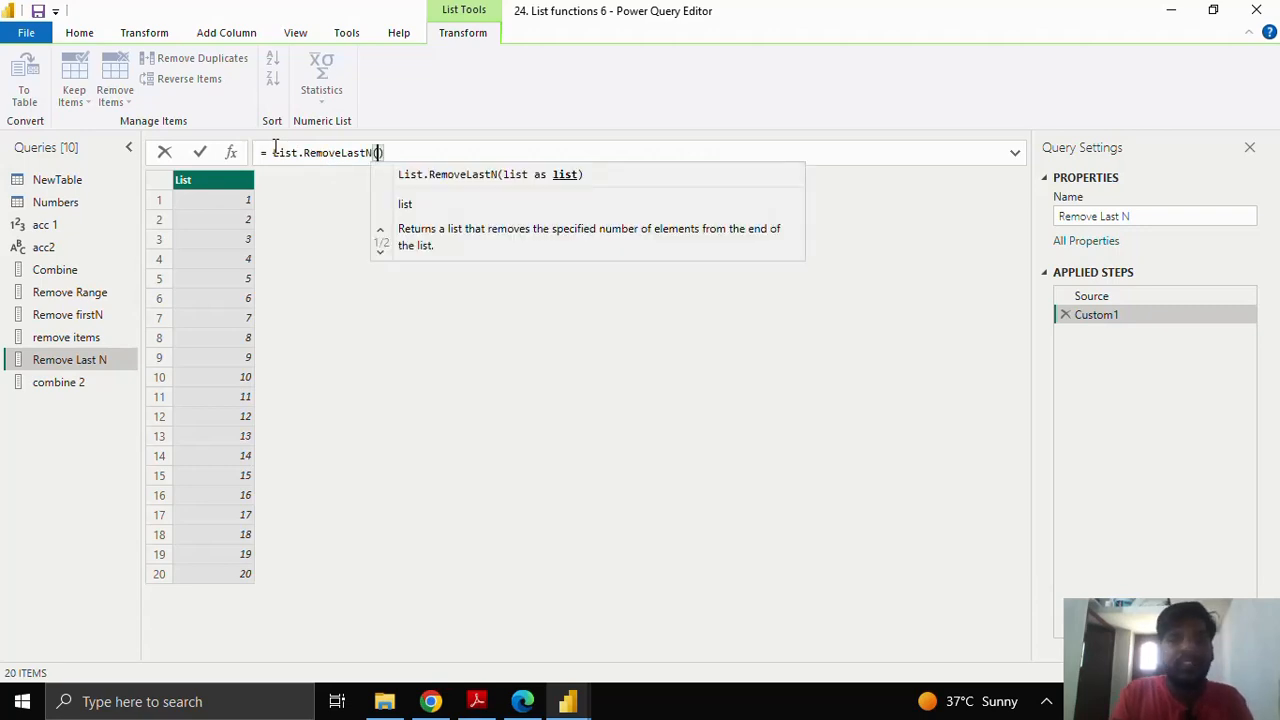
text(Source,)
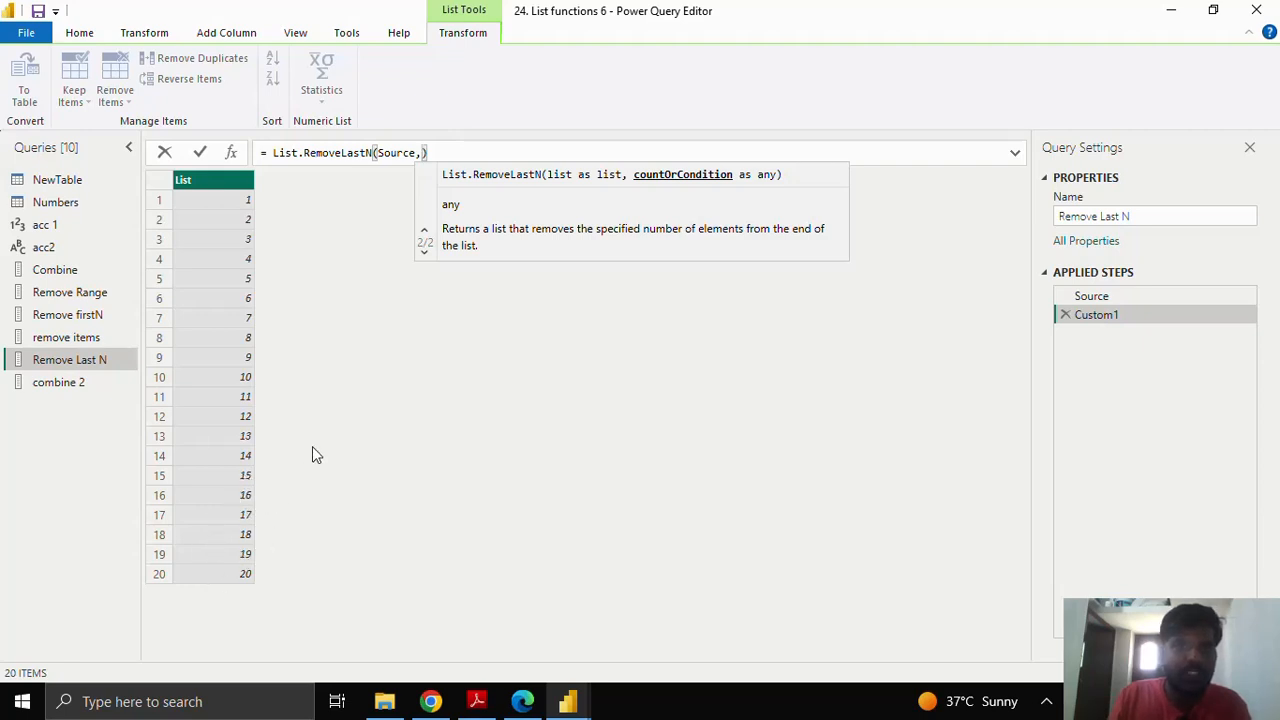
text(5)
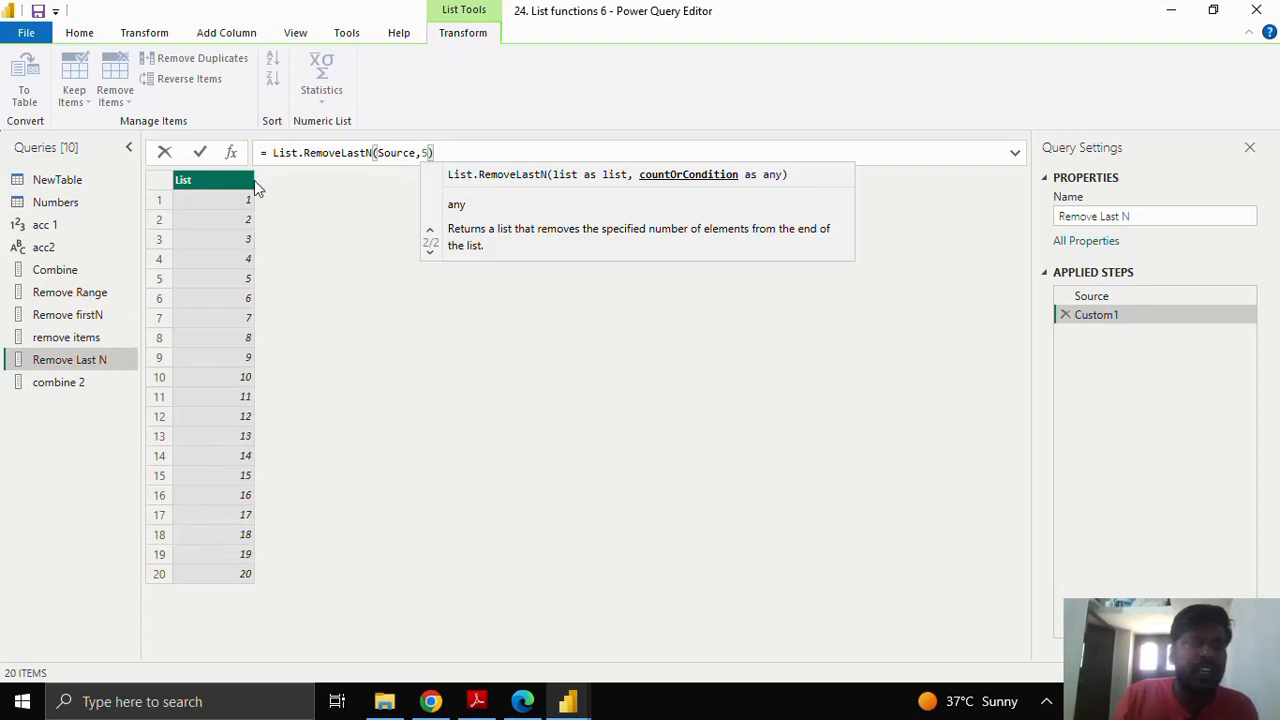
click(199, 153)
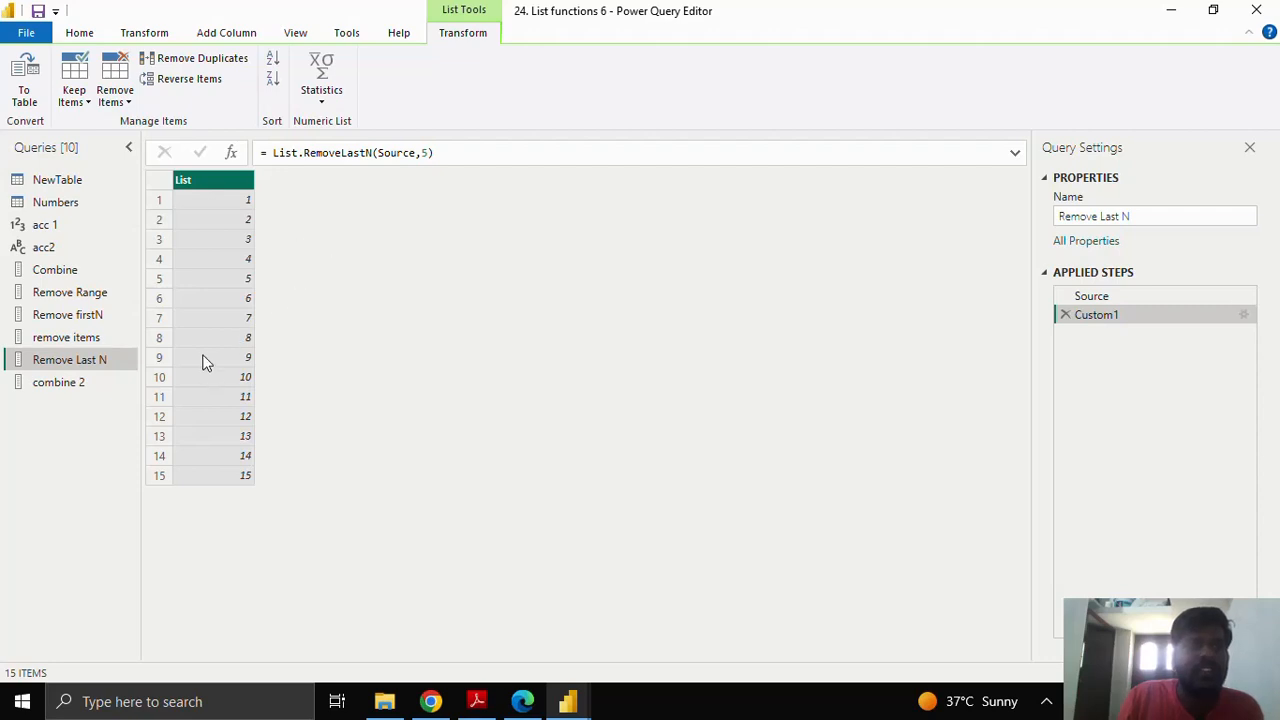
click(90, 384)
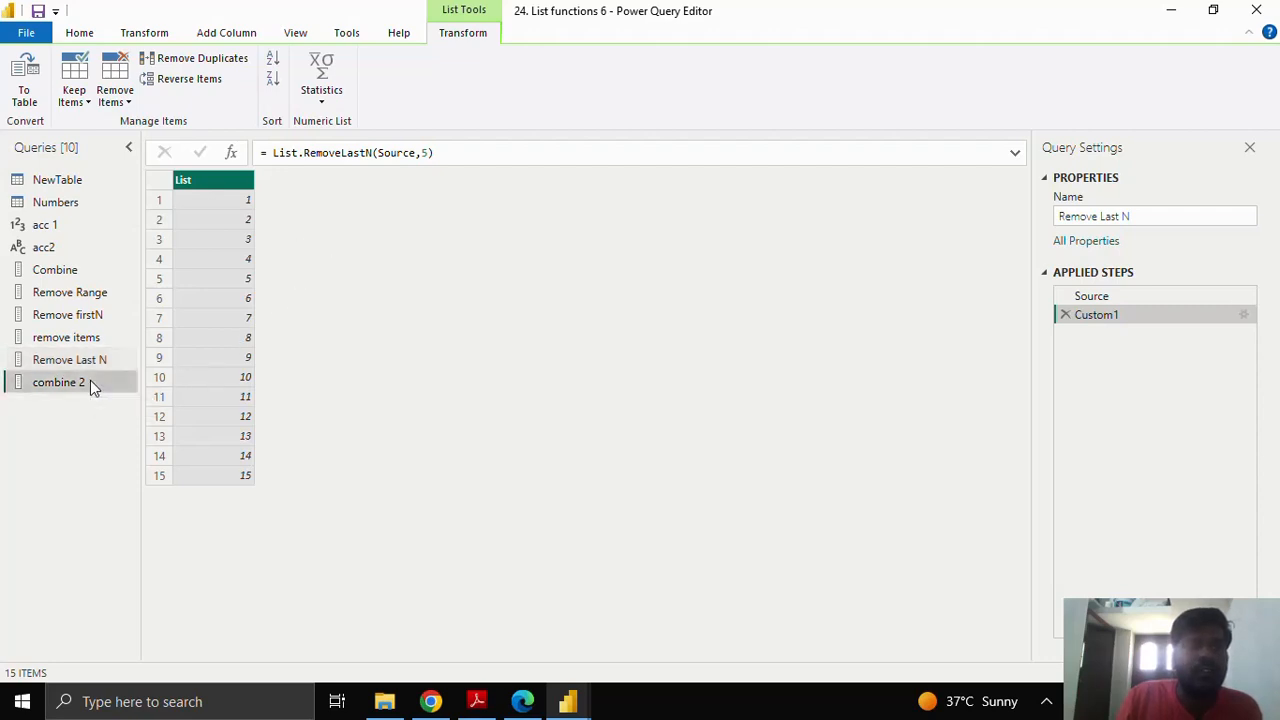
Step: Move combine 2 below Combine, then view the acc 1 and Combine results
drag(90, 383, 123, 273)
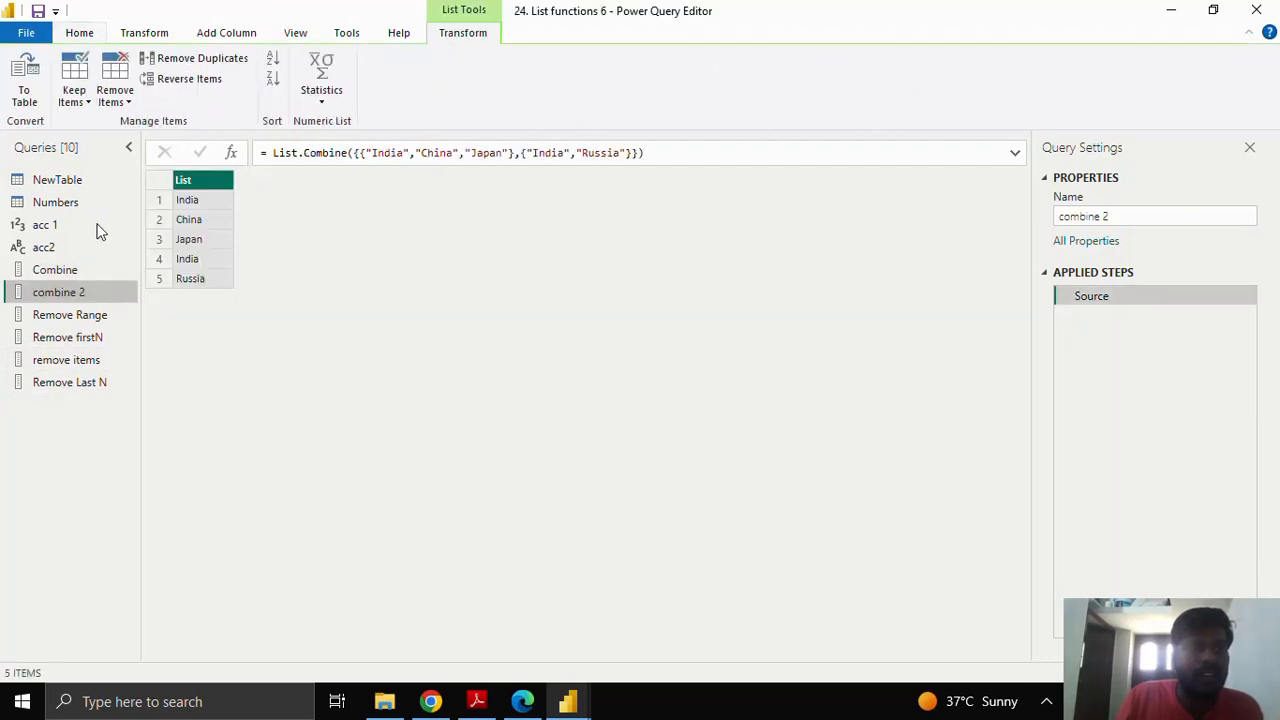
click(99, 229)
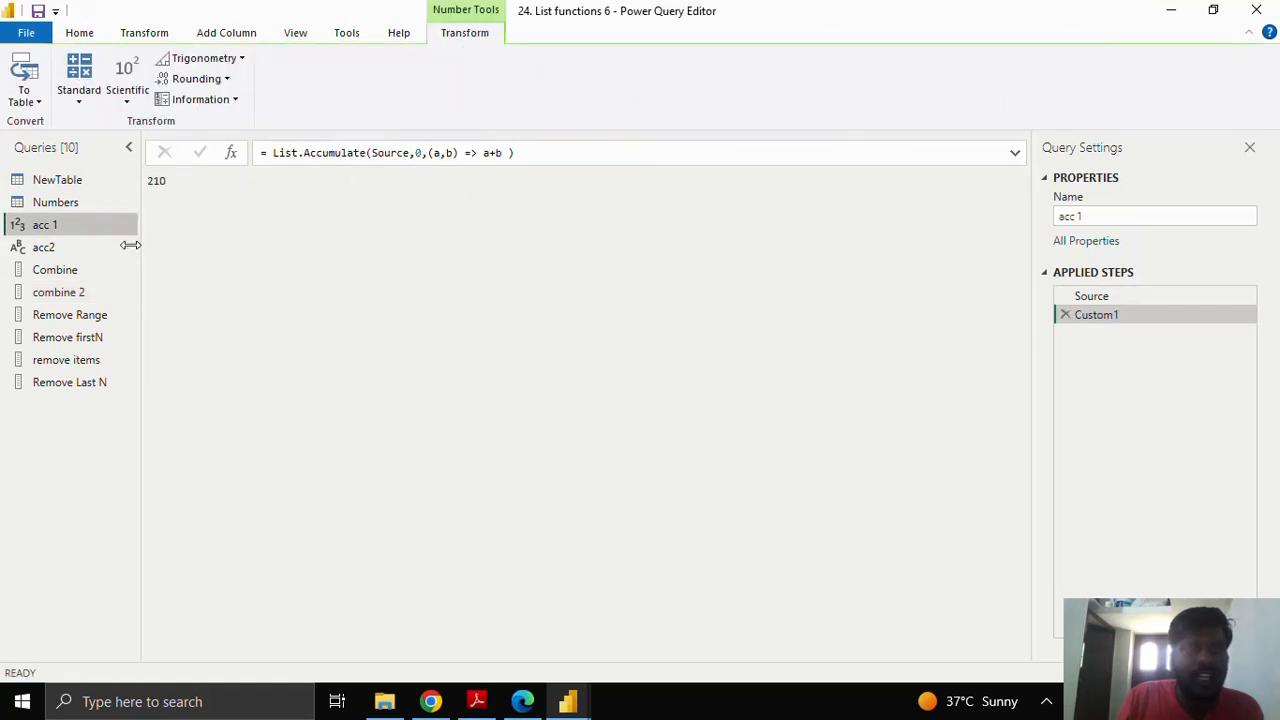
click(90, 270)
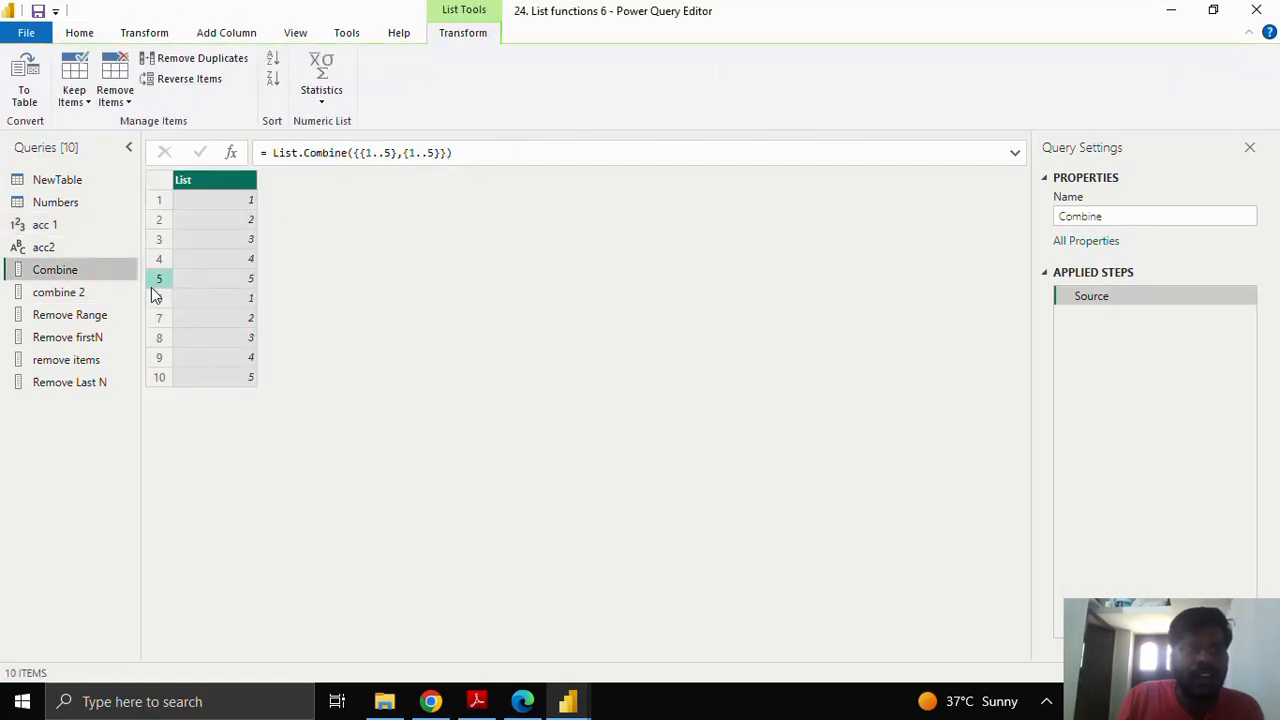
Step: Review the Remove Range, Remove firstN, remove items and Remove Last N results
click(113, 318)
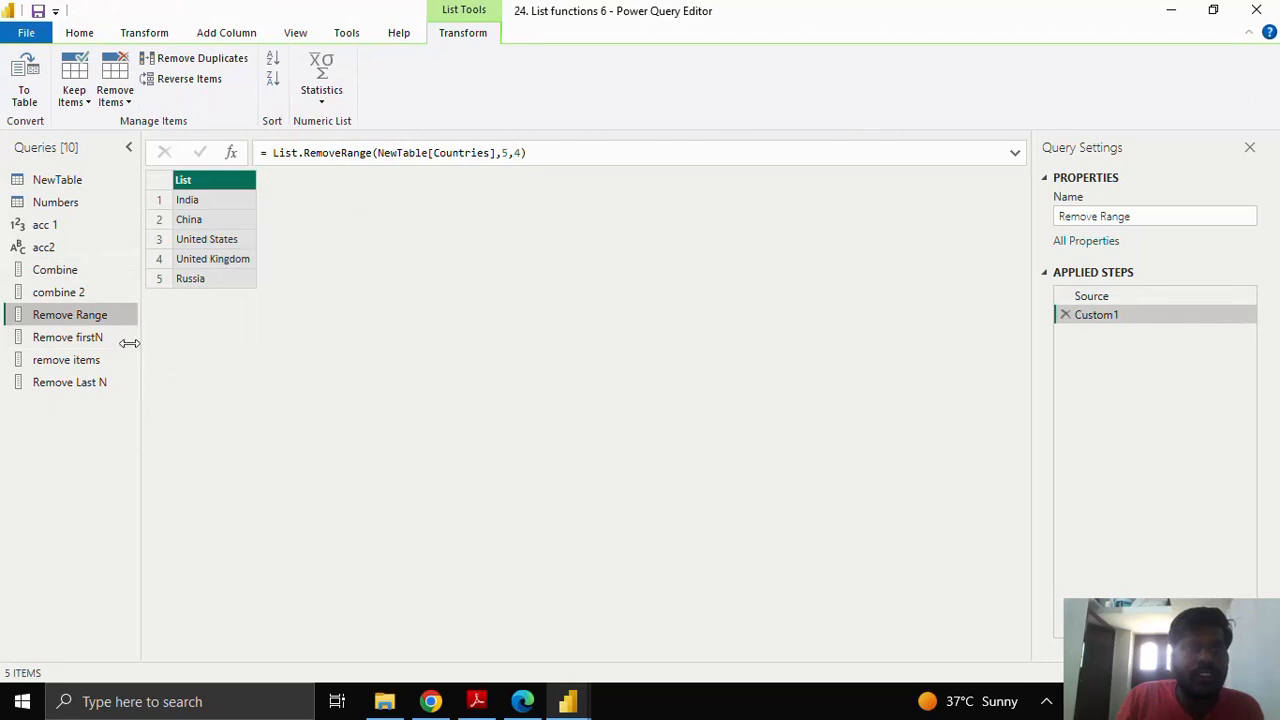
click(108, 340)
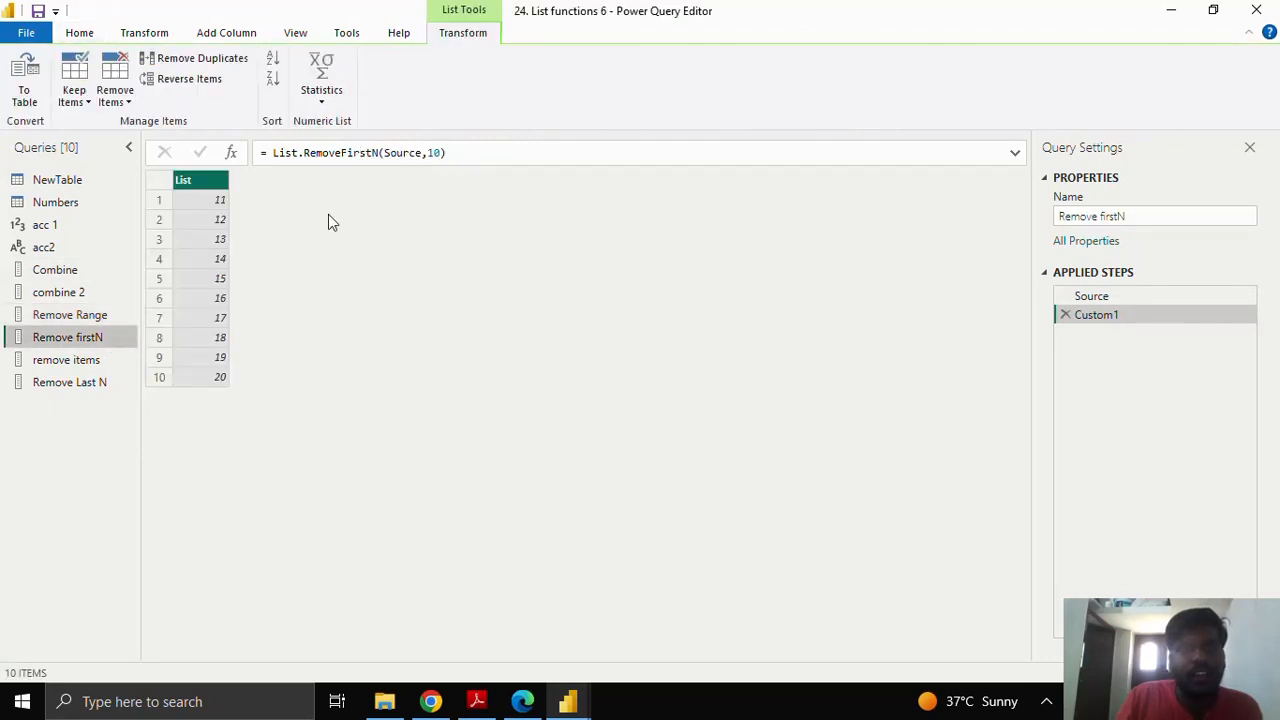
click(107, 362)
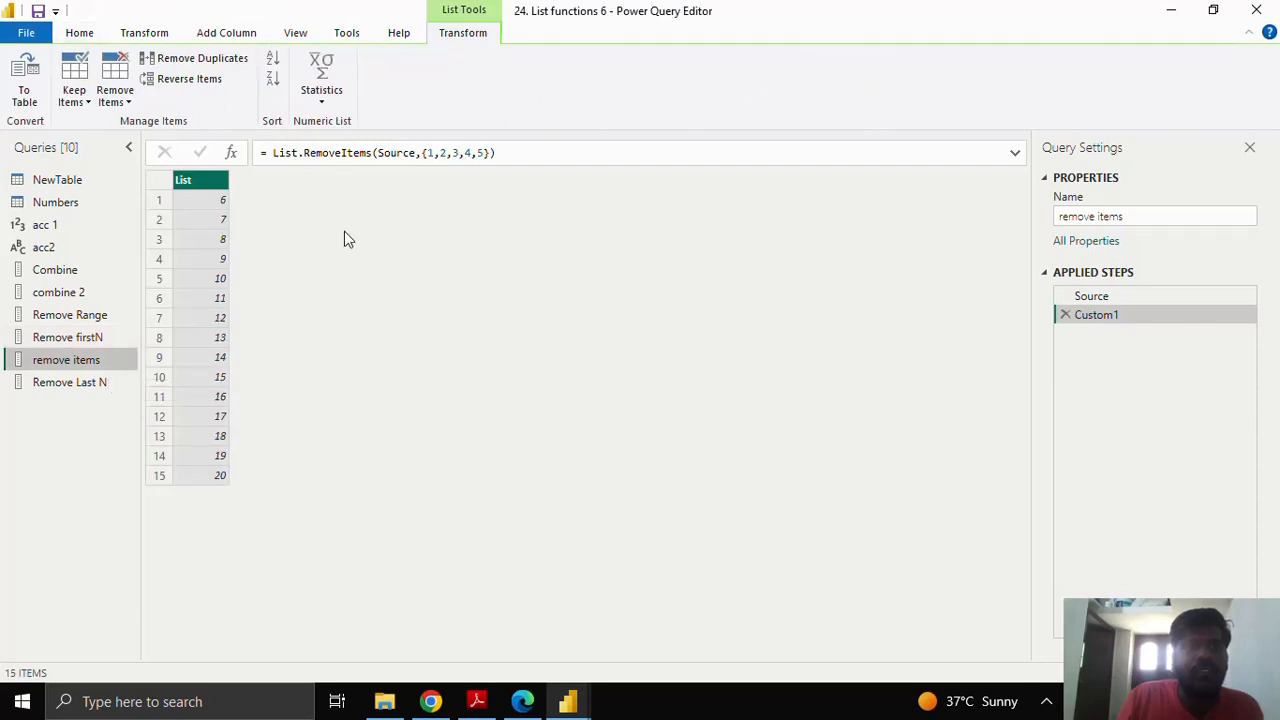
click(114, 381)
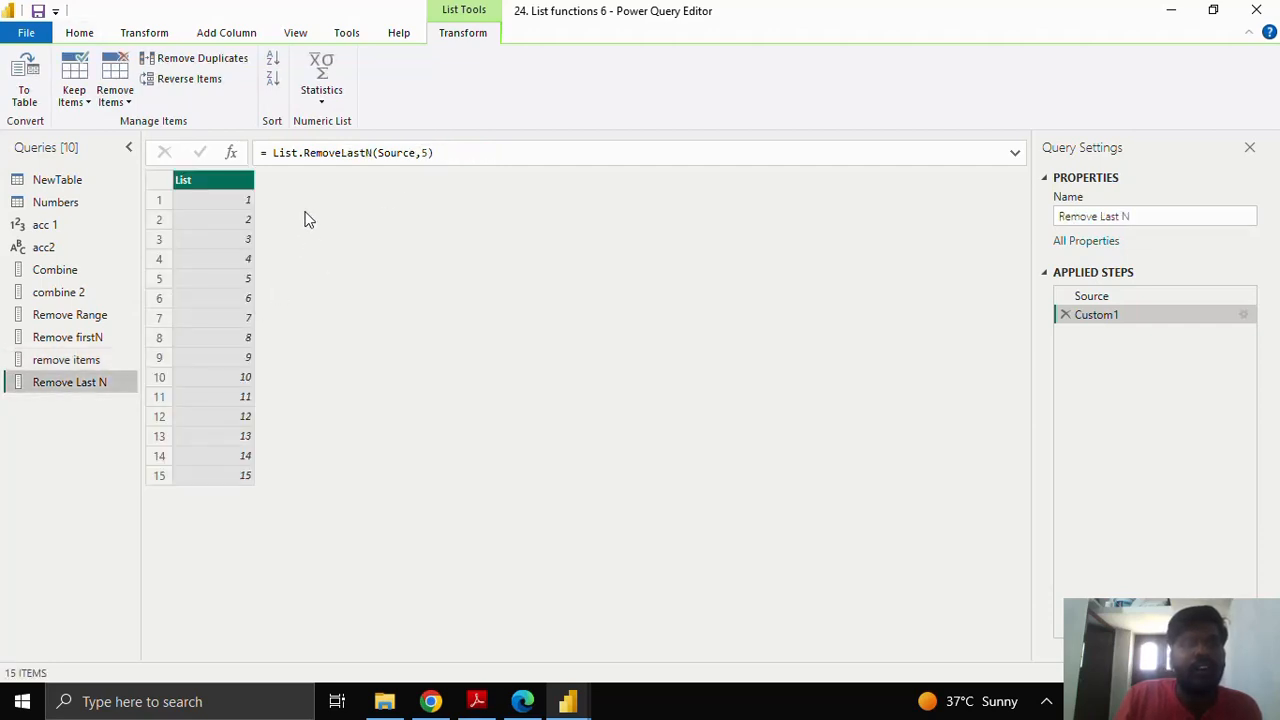